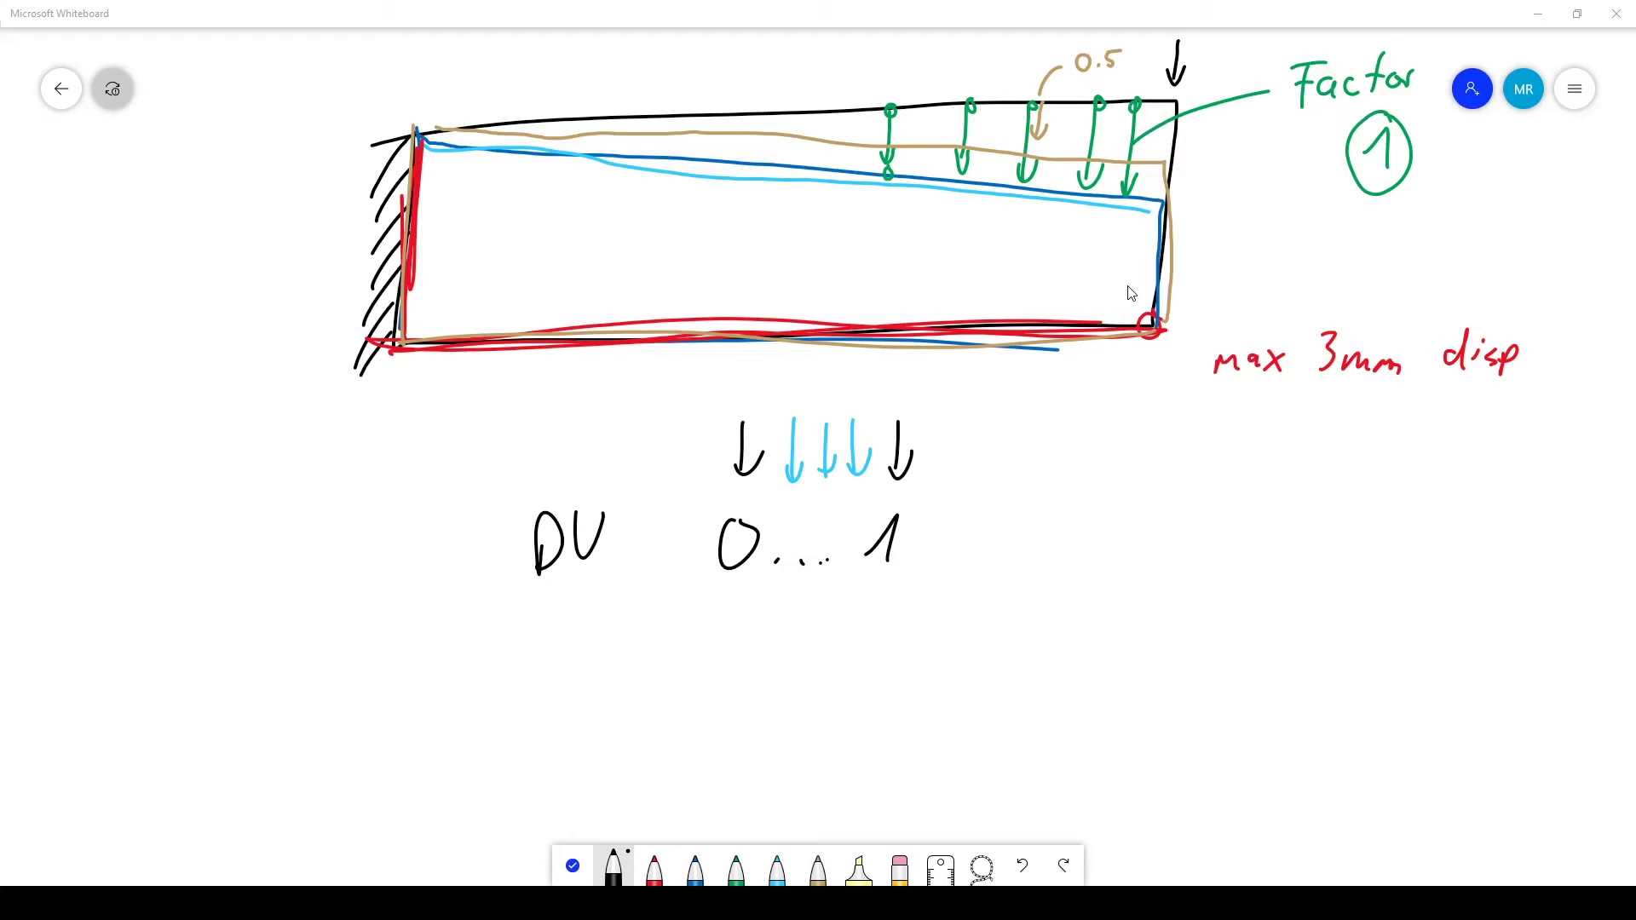
Step: Write "t = 1mm" in red inside the beam sketch and draw a red box around it
click(654, 866)
mouse_move(614, 227)
mouse_down()
mouse_move(616, 271)
mouse_move(603, 251)
mouse_move(651, 245)
mouse_up()
drag(637, 259, 734, 253)
drag(737, 254, 771, 247)
mouse_move(554, 227)
mouse_down()
mouse_move(772, 277)
mouse_move(816, 207)
mouse_move(538, 231)
mouse_up()
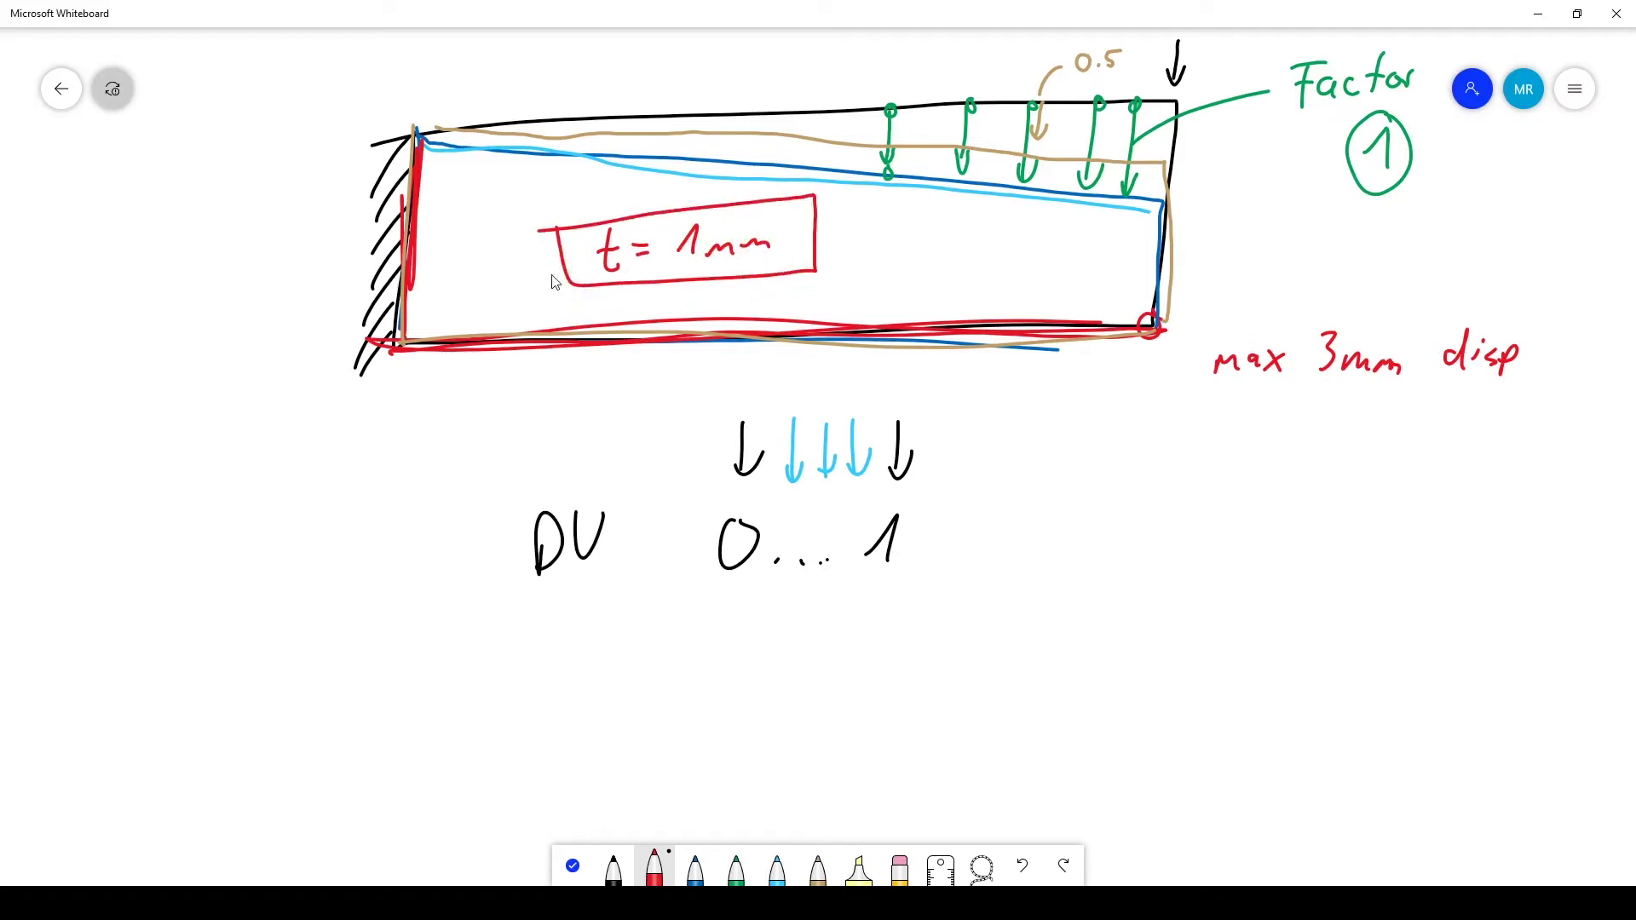
Step: In green, circle the thickness value 1, box the "max 3mm disp" note and ring the beam's lower free-end corner
click(735, 867)
mouse_move(697, 202)
mouse_down()
mouse_move(670, 260)
mouse_move(705, 247)
mouse_move(697, 205)
mouse_up()
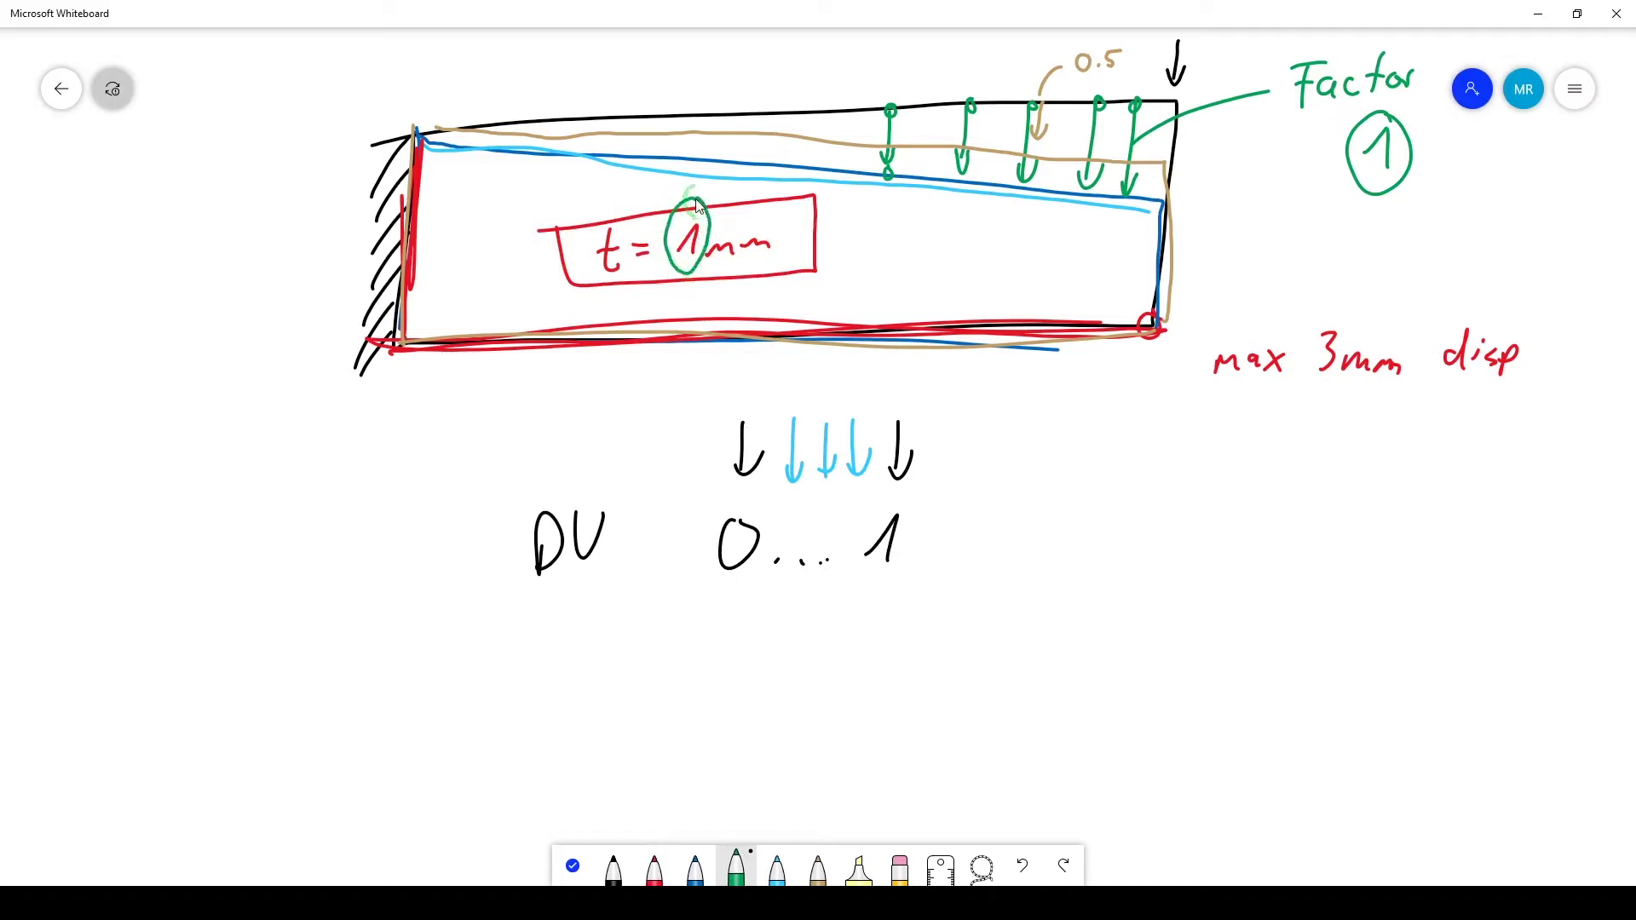
mouse_move(1203, 317)
mouse_down()
mouse_move(1243, 407)
mouse_move(1544, 405)
mouse_move(1572, 321)
mouse_move(1478, 302)
mouse_move(1214, 314)
mouse_up()
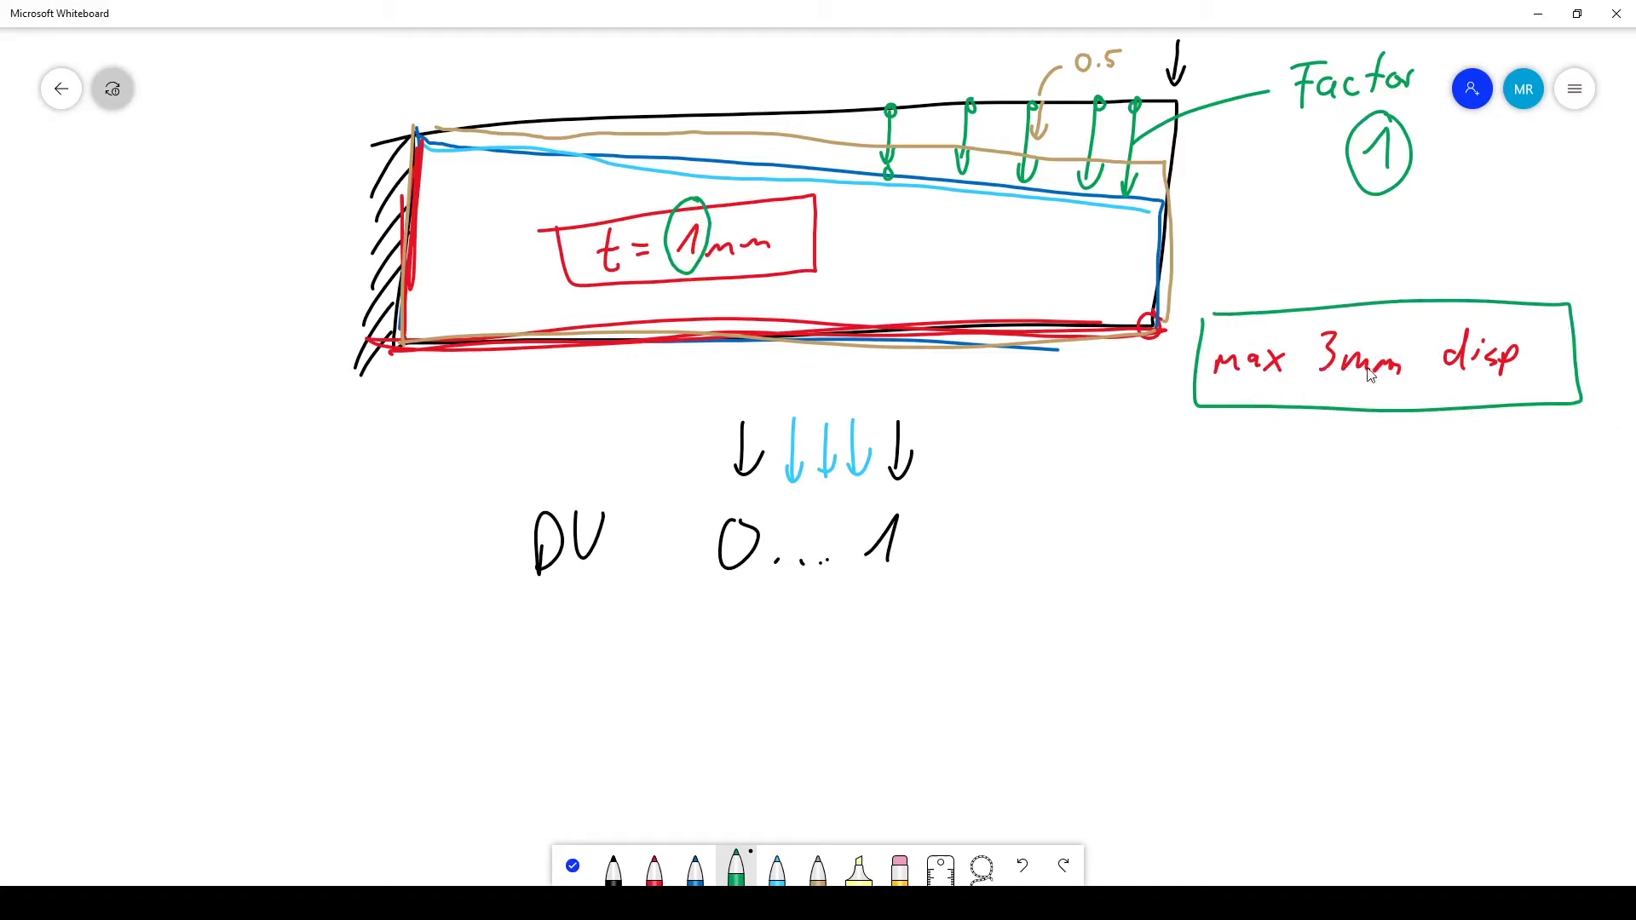
mouse_move(1152, 314)
mouse_down()
mouse_move(1142, 337)
mouse_move(1155, 319)
mouse_up()
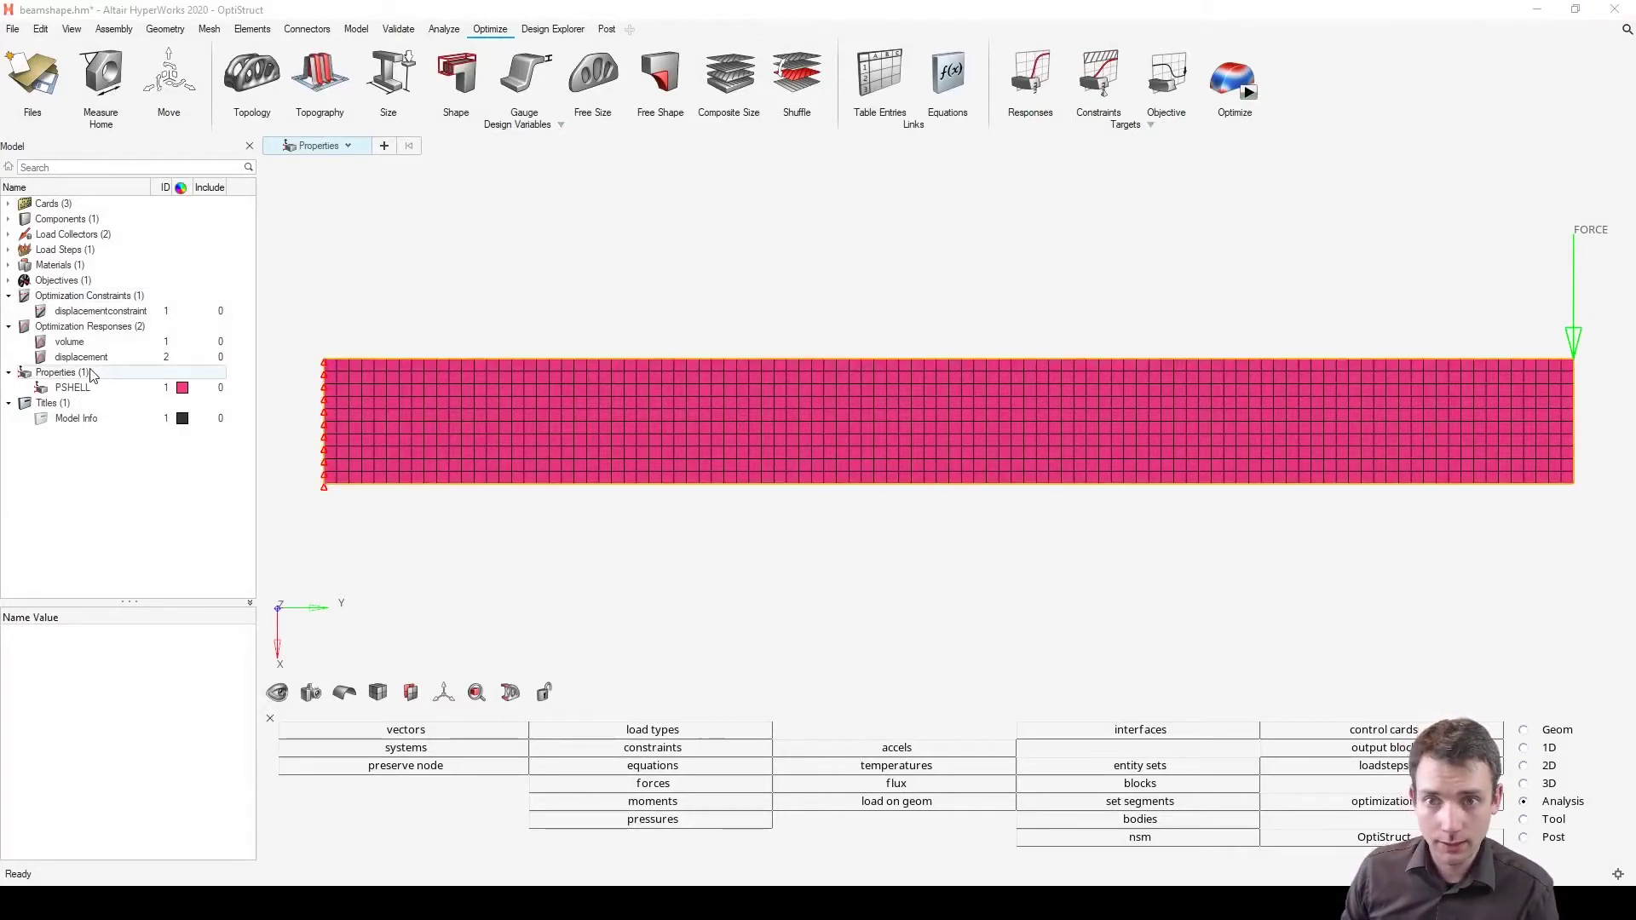
Step: Switch to HyperWorks and examine the definitions of the displacement constraint, its upper bound, the objective and the displacement response
click(85, 311)
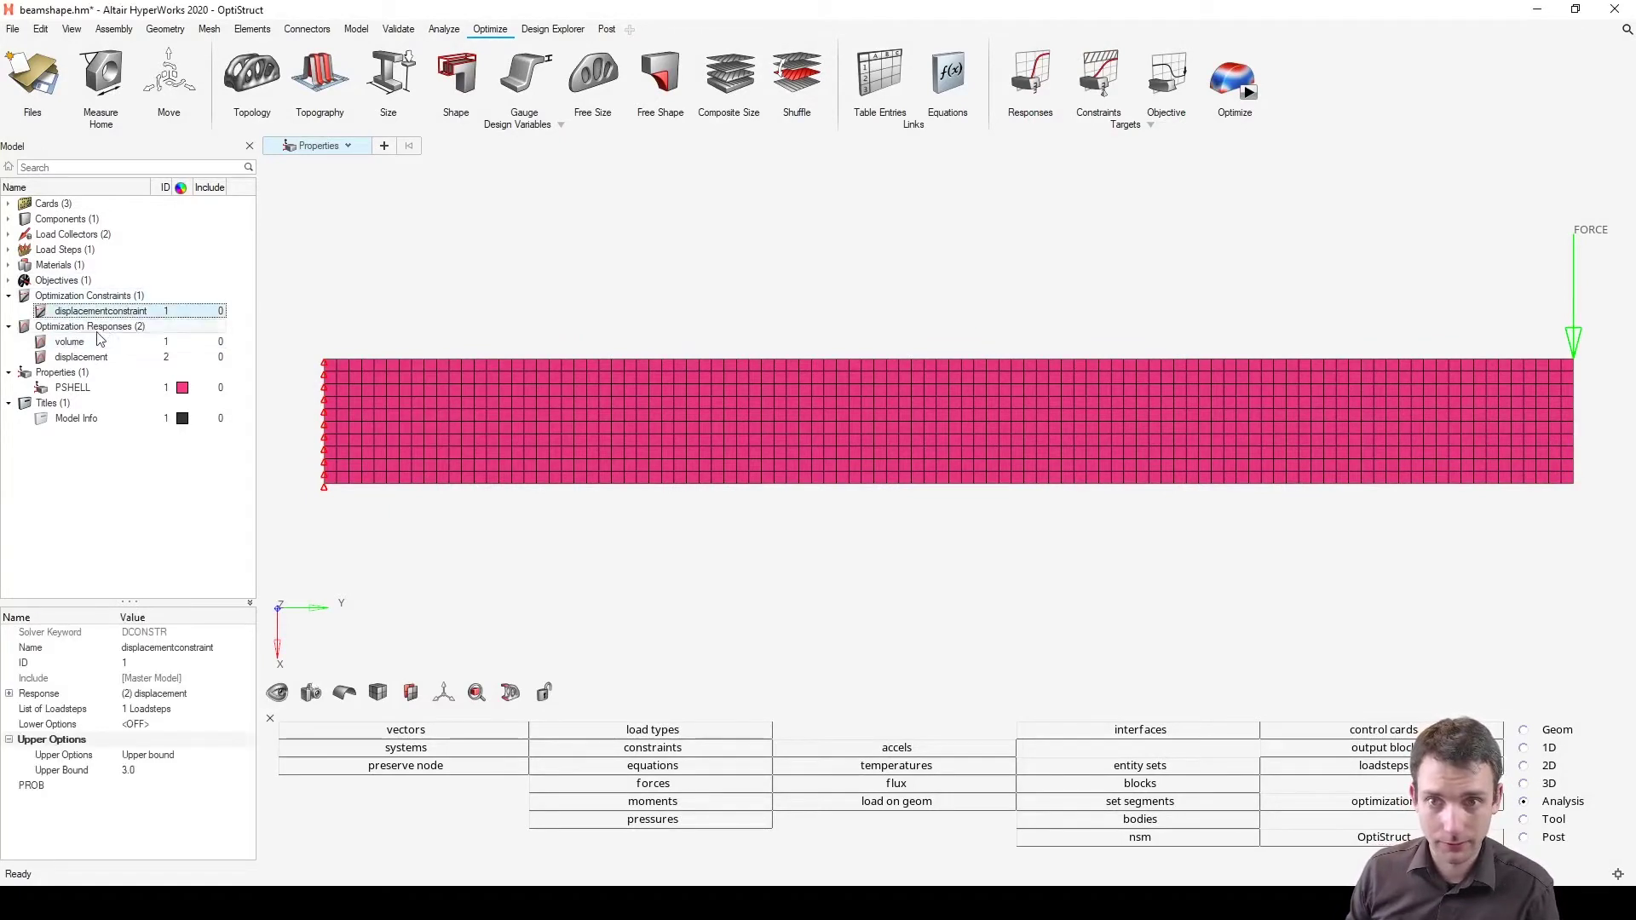
click(84, 344)
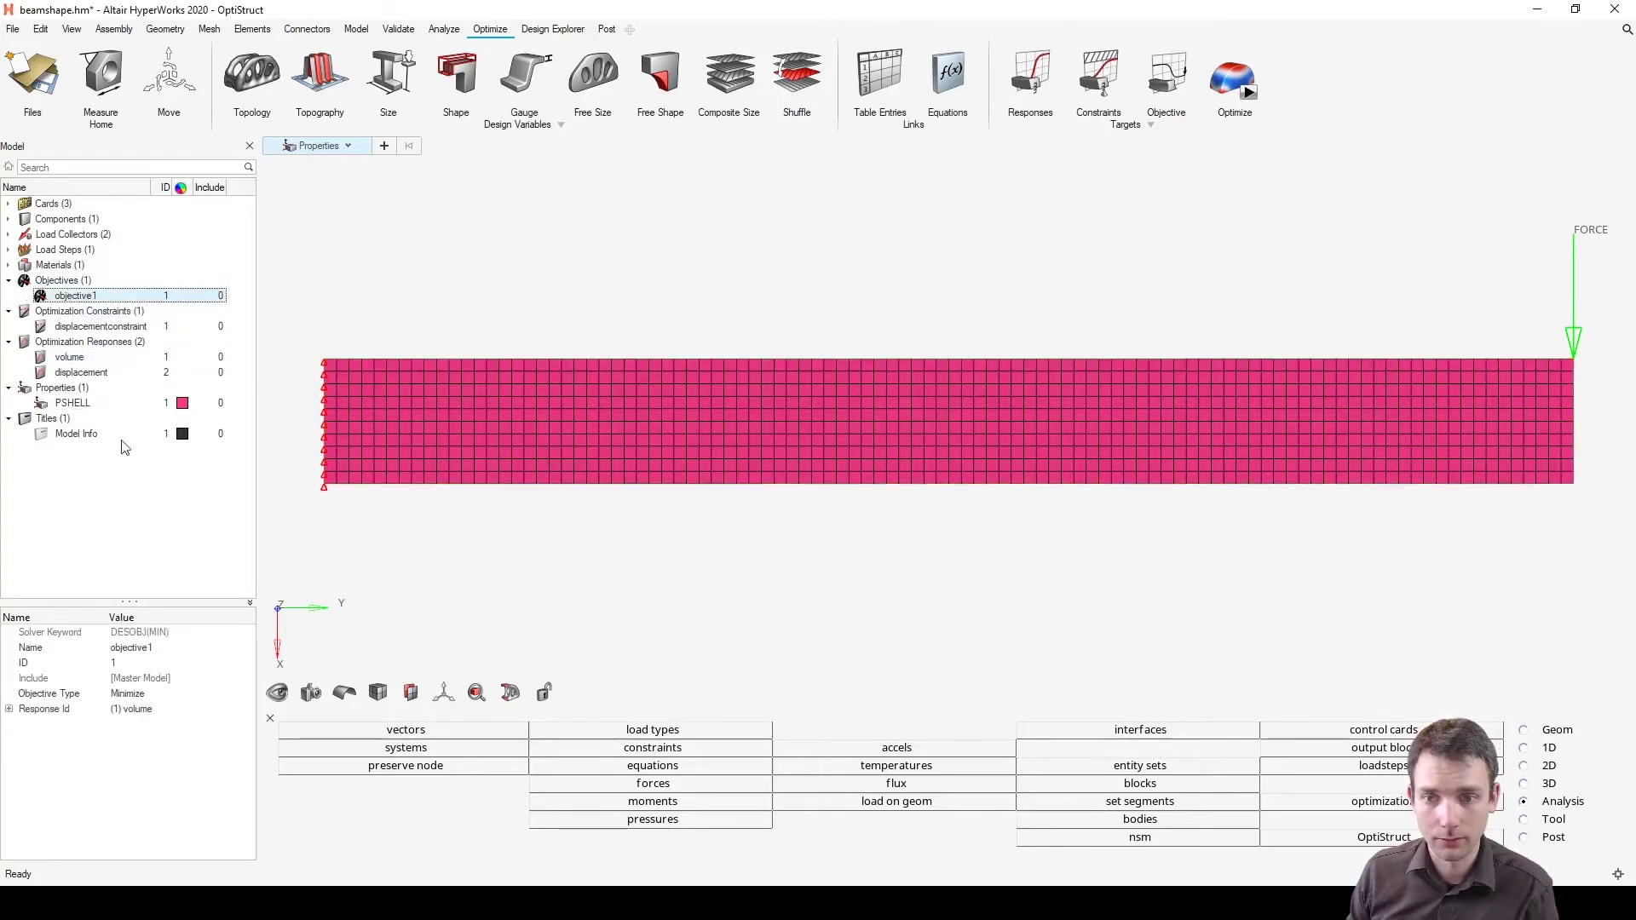
click(85, 372)
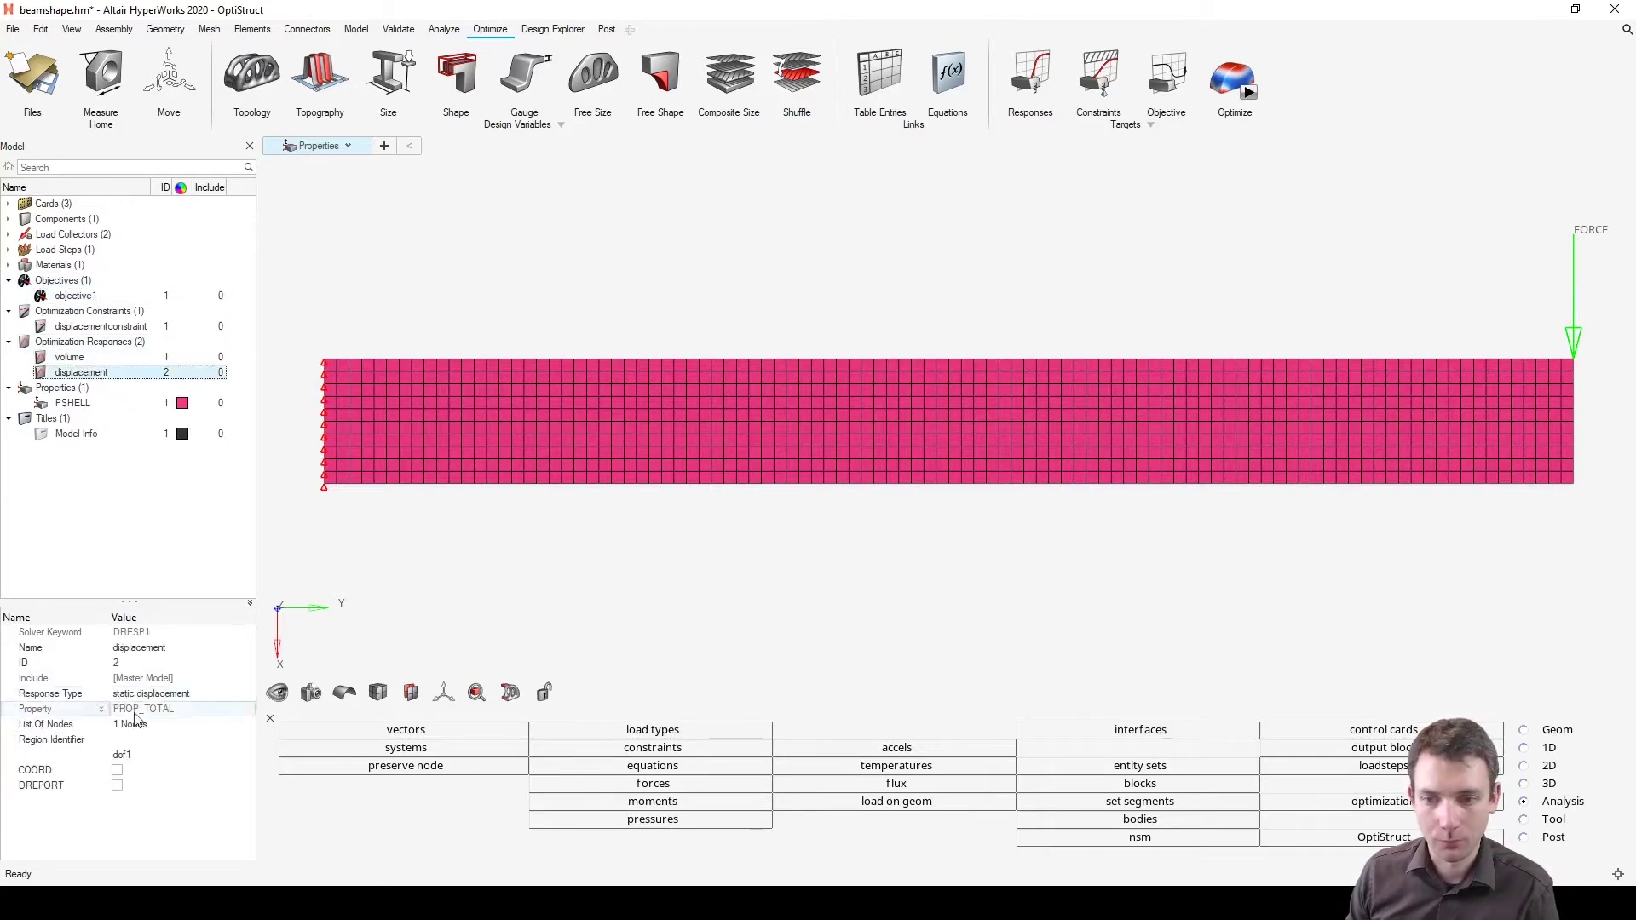
scroll(1500, 477, up, 5)
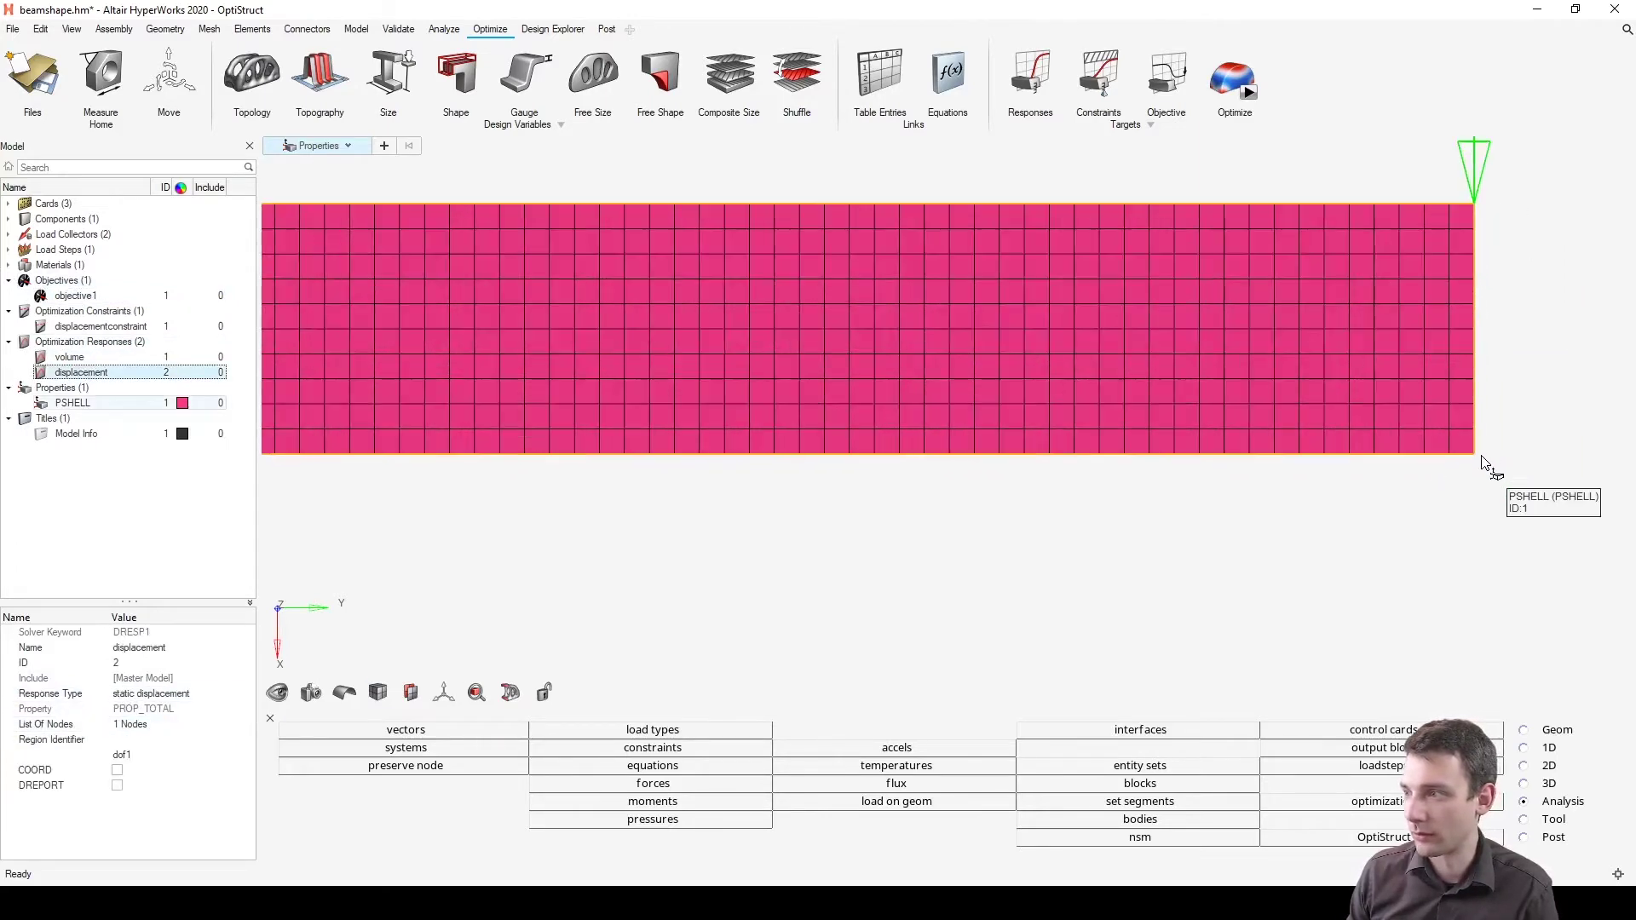
scroll(1363, 477, down, 5)
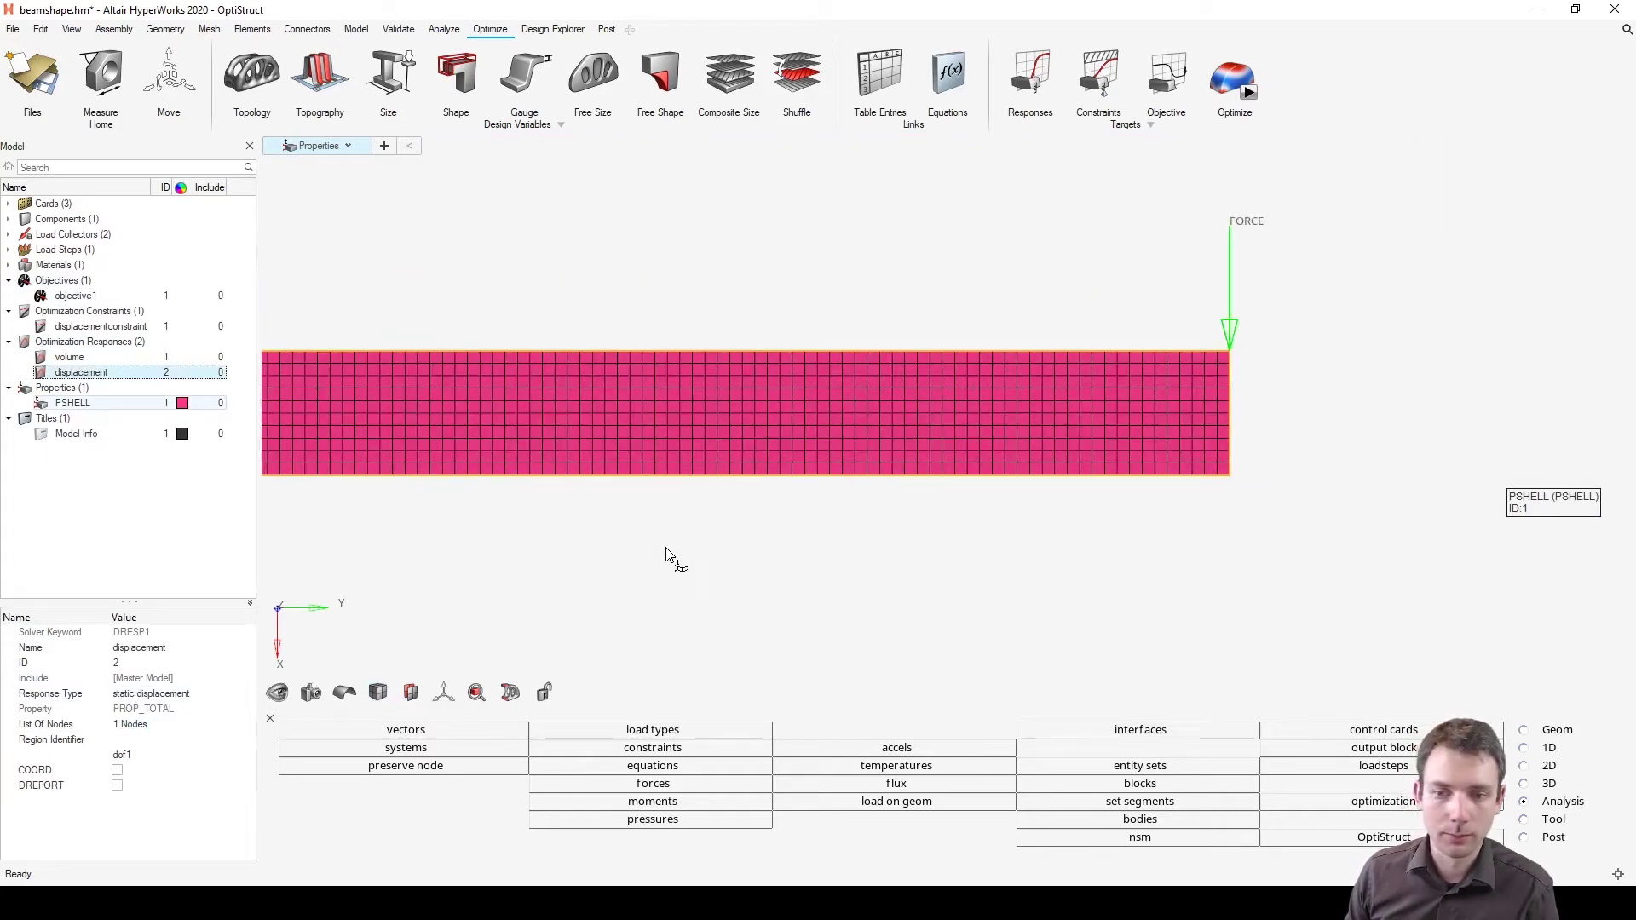
click(81, 327)
click(145, 769)
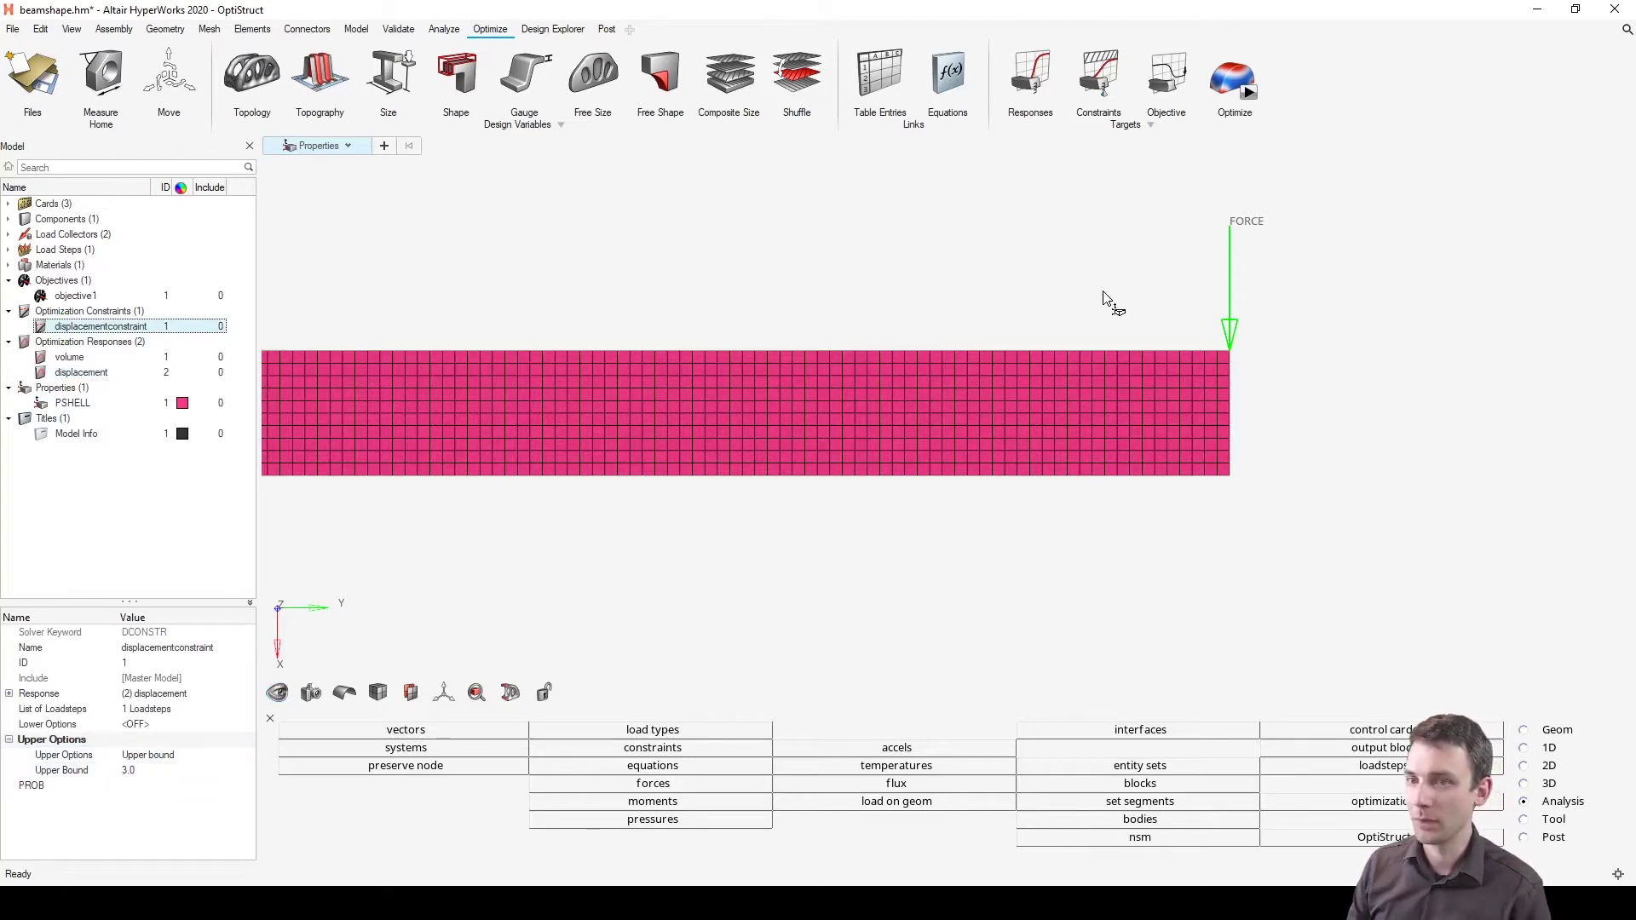
ctrl+drag(832, 309, 727, 267)
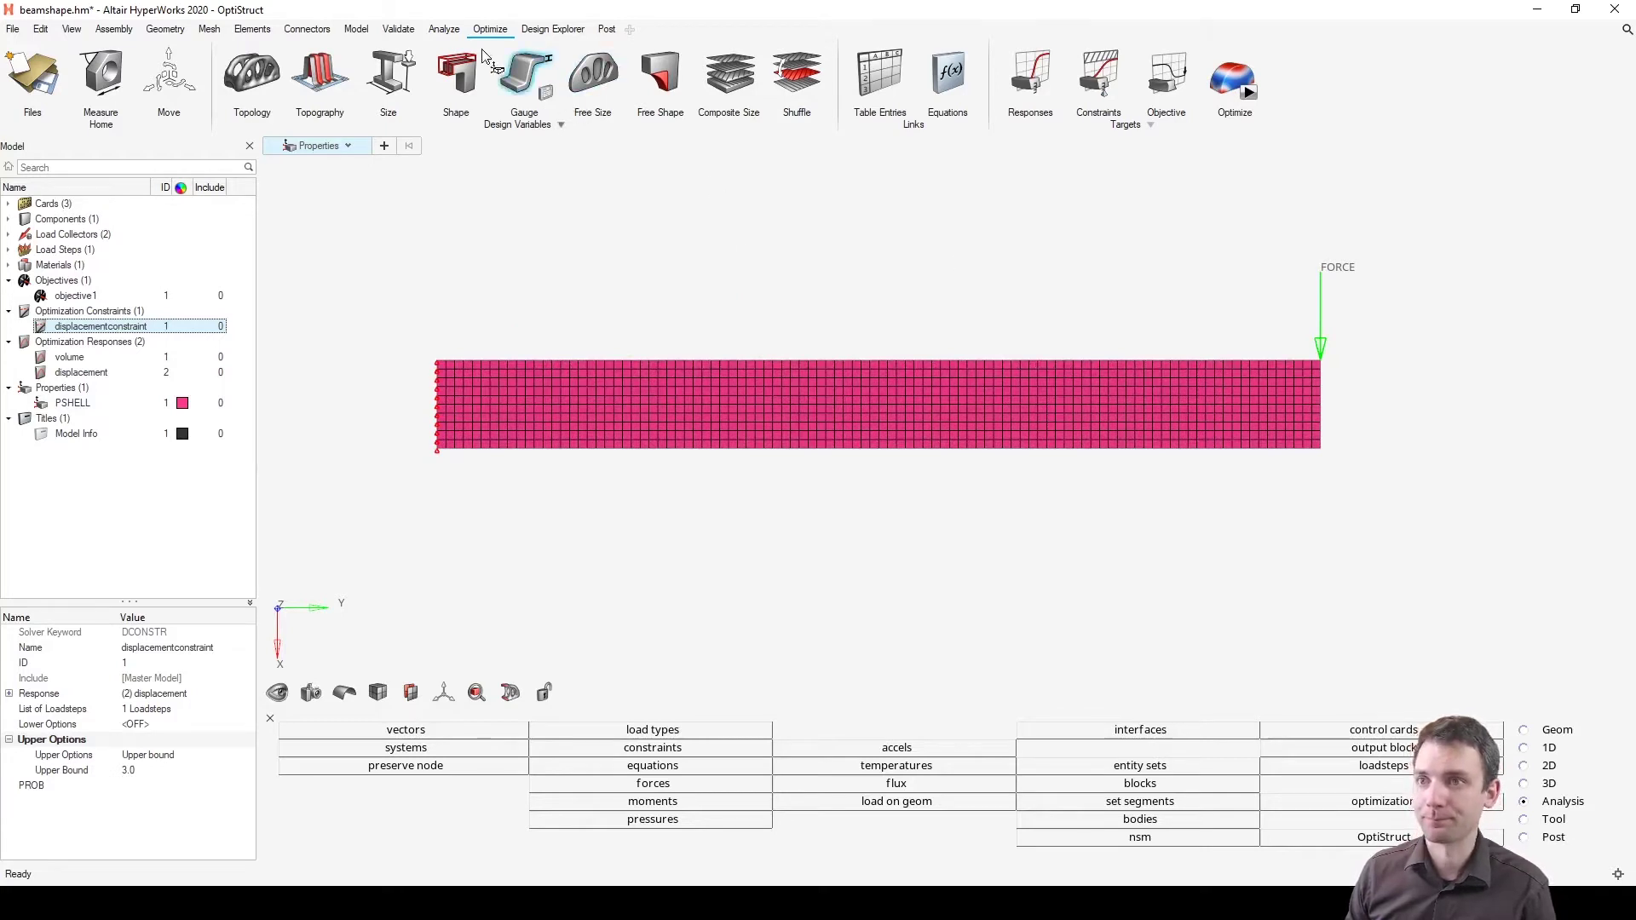
Step: Start creating a gauge design variable and set its discrete value option to no ddval
click(529, 71)
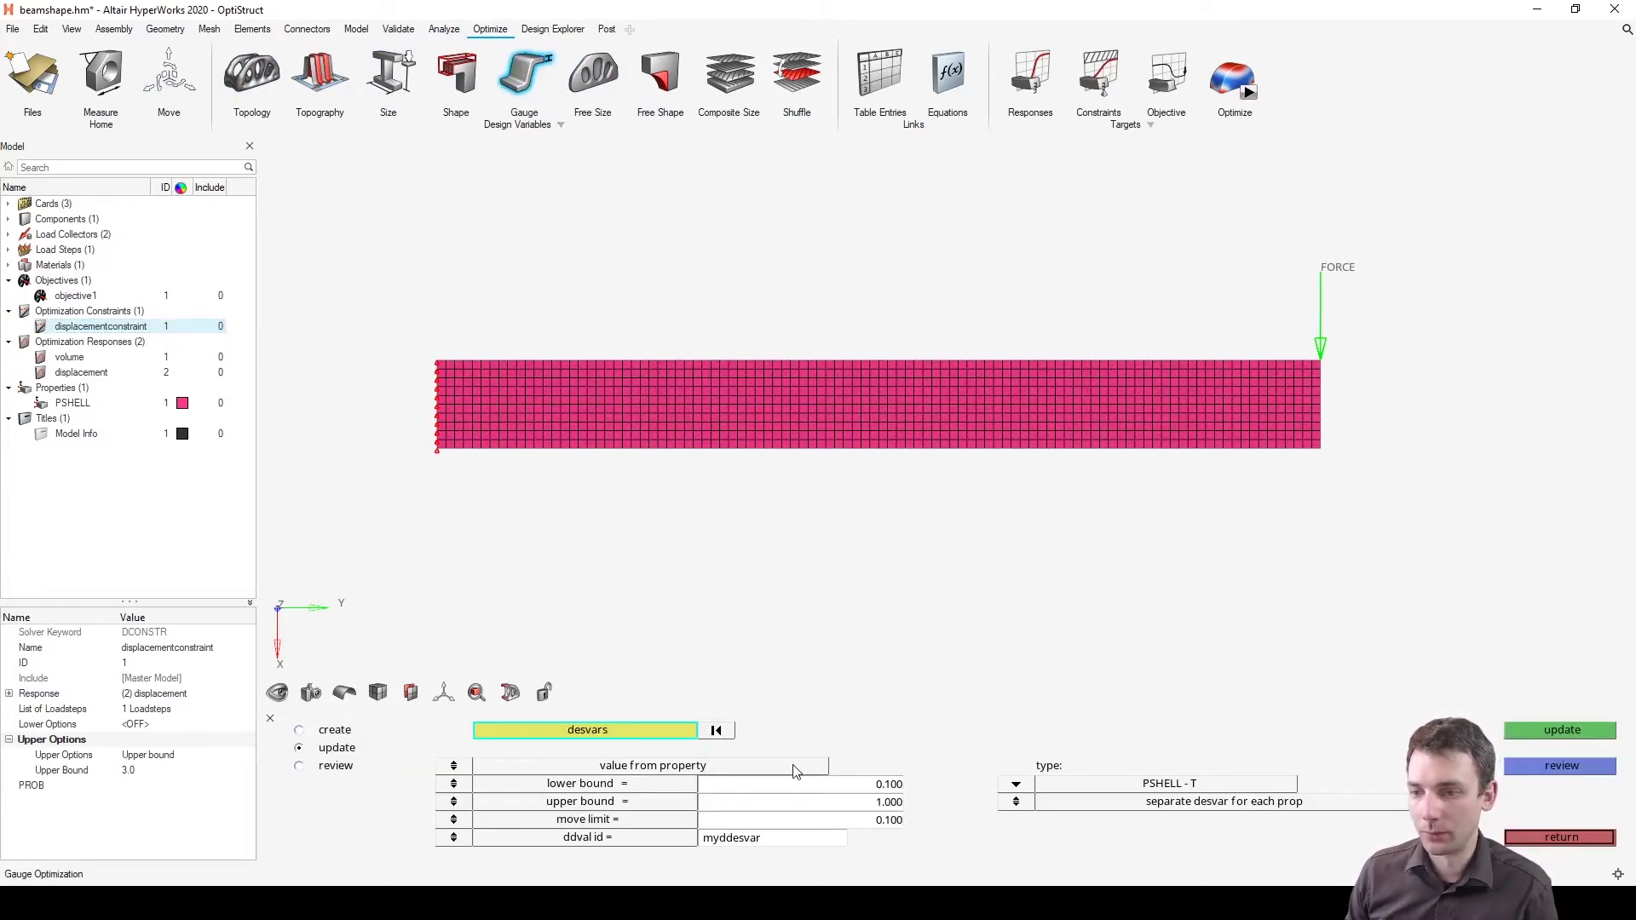
click(303, 730)
click(299, 748)
click(300, 766)
click(300, 748)
click(300, 730)
click(318, 750)
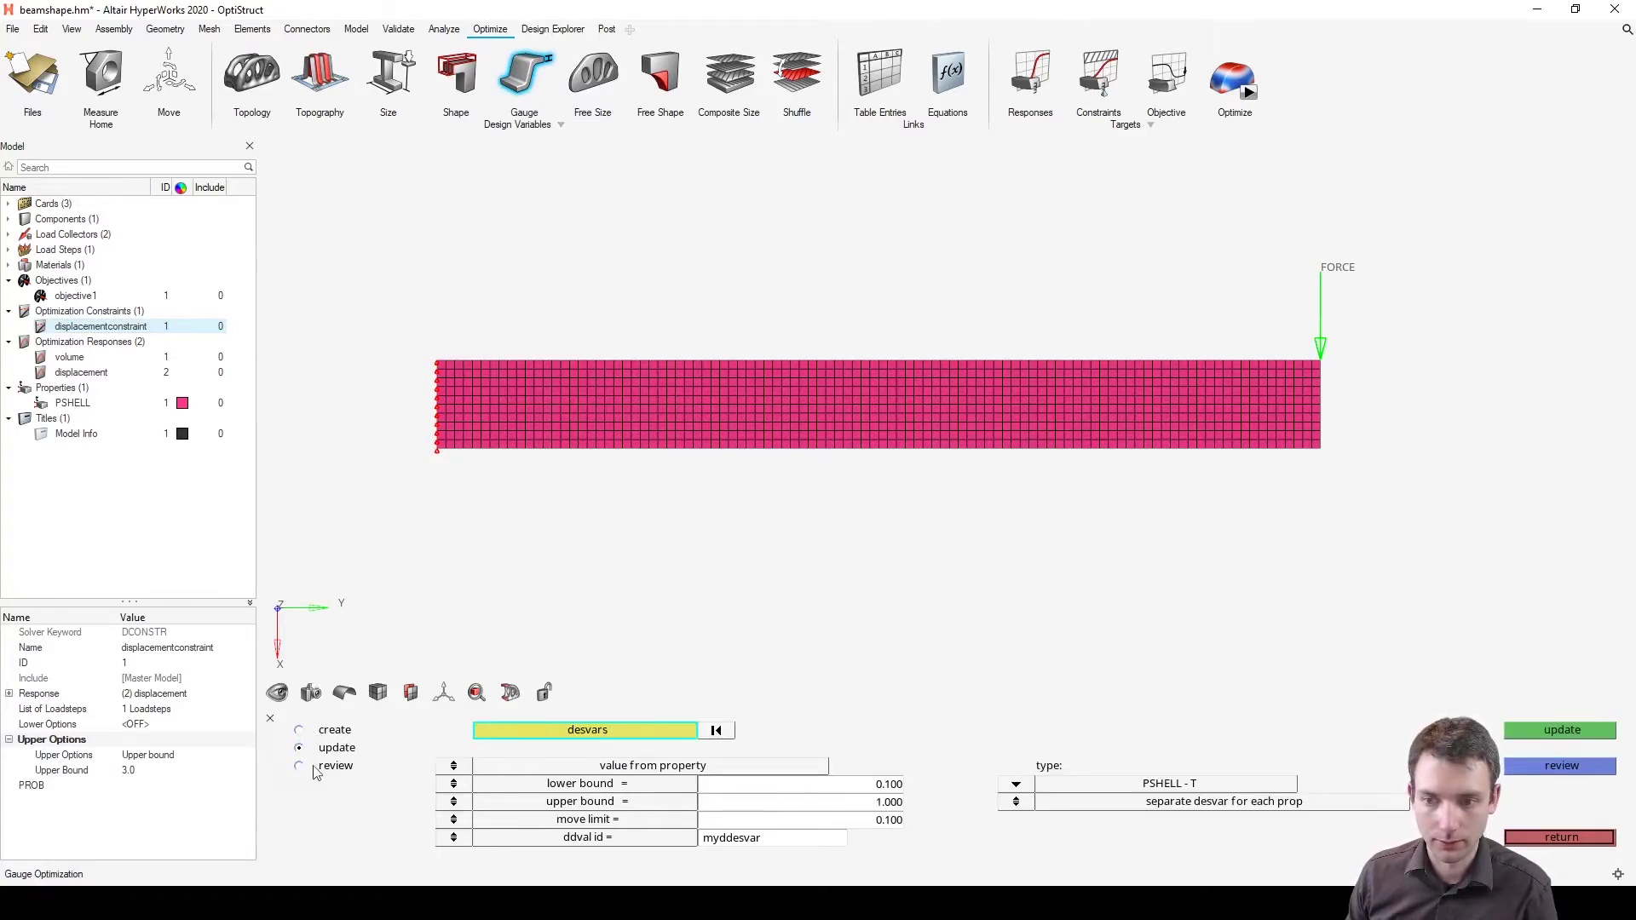
click(320, 768)
click(340, 731)
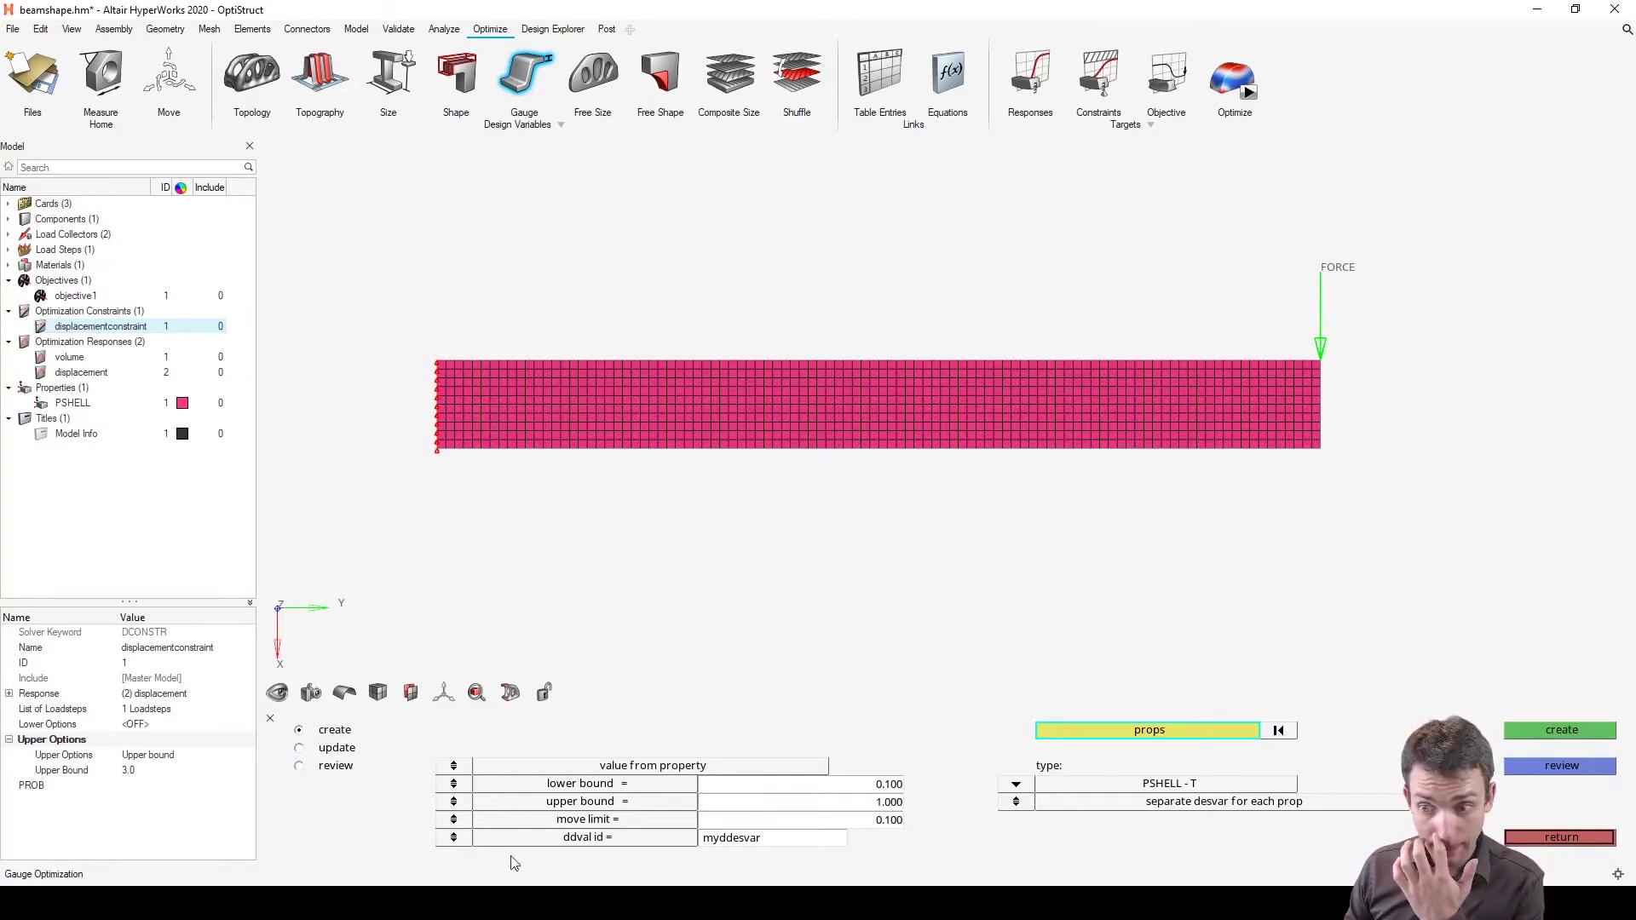
click(453, 838)
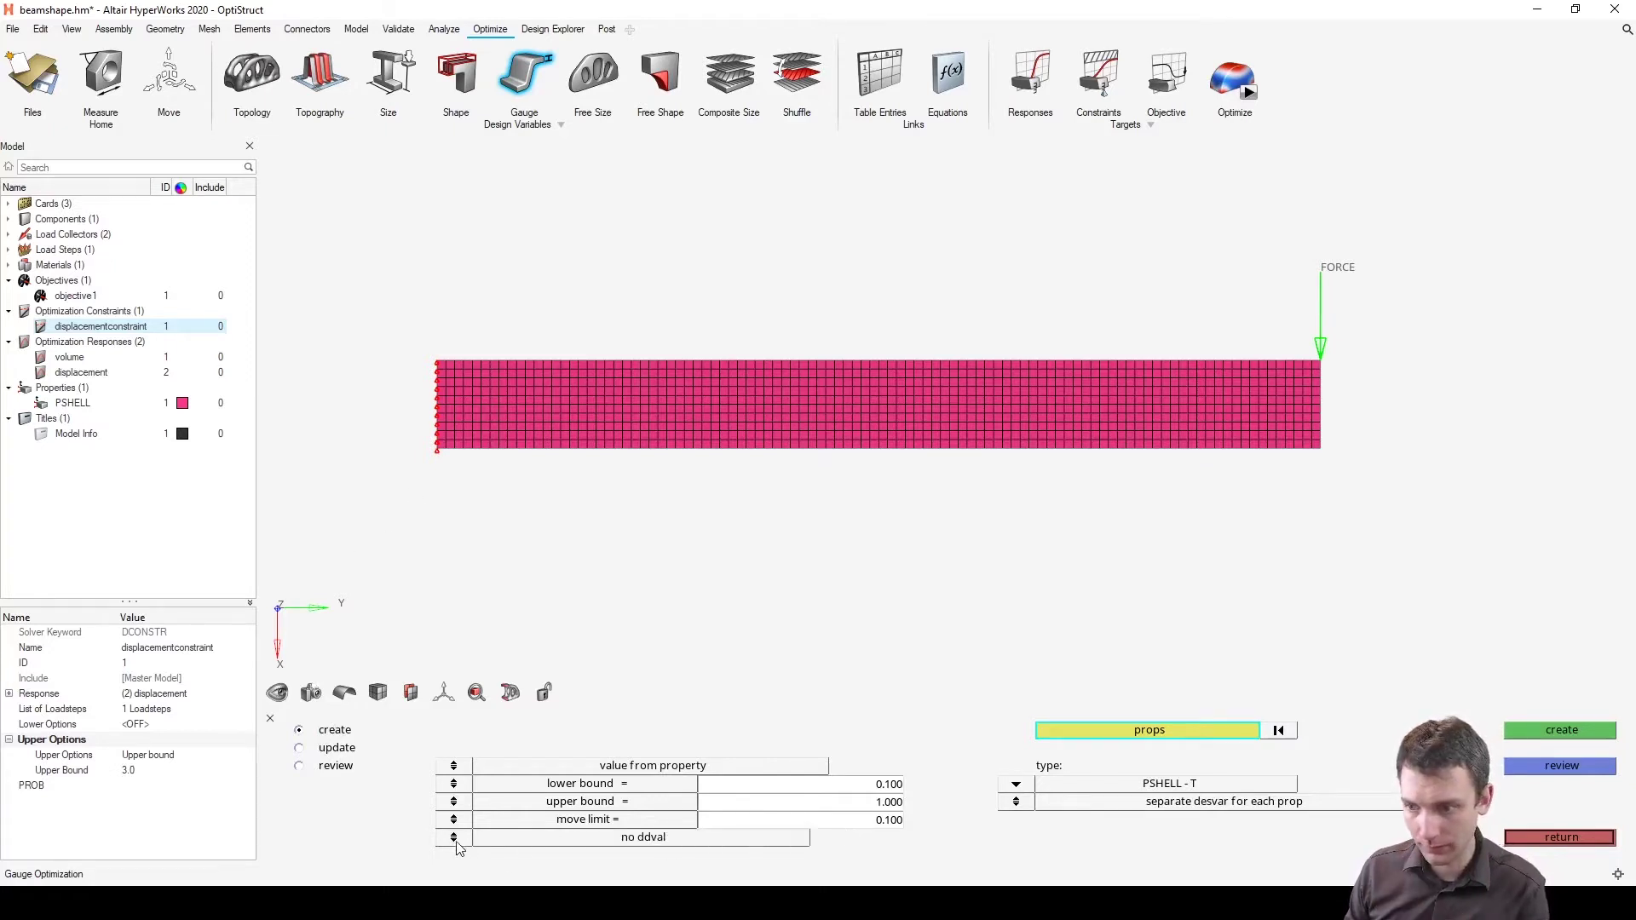
Step: Check the PSHELL thickness, then set the gauge variable's lower bound to 0.3, upper bound to 0.8 and move limit to default
click(100, 404)
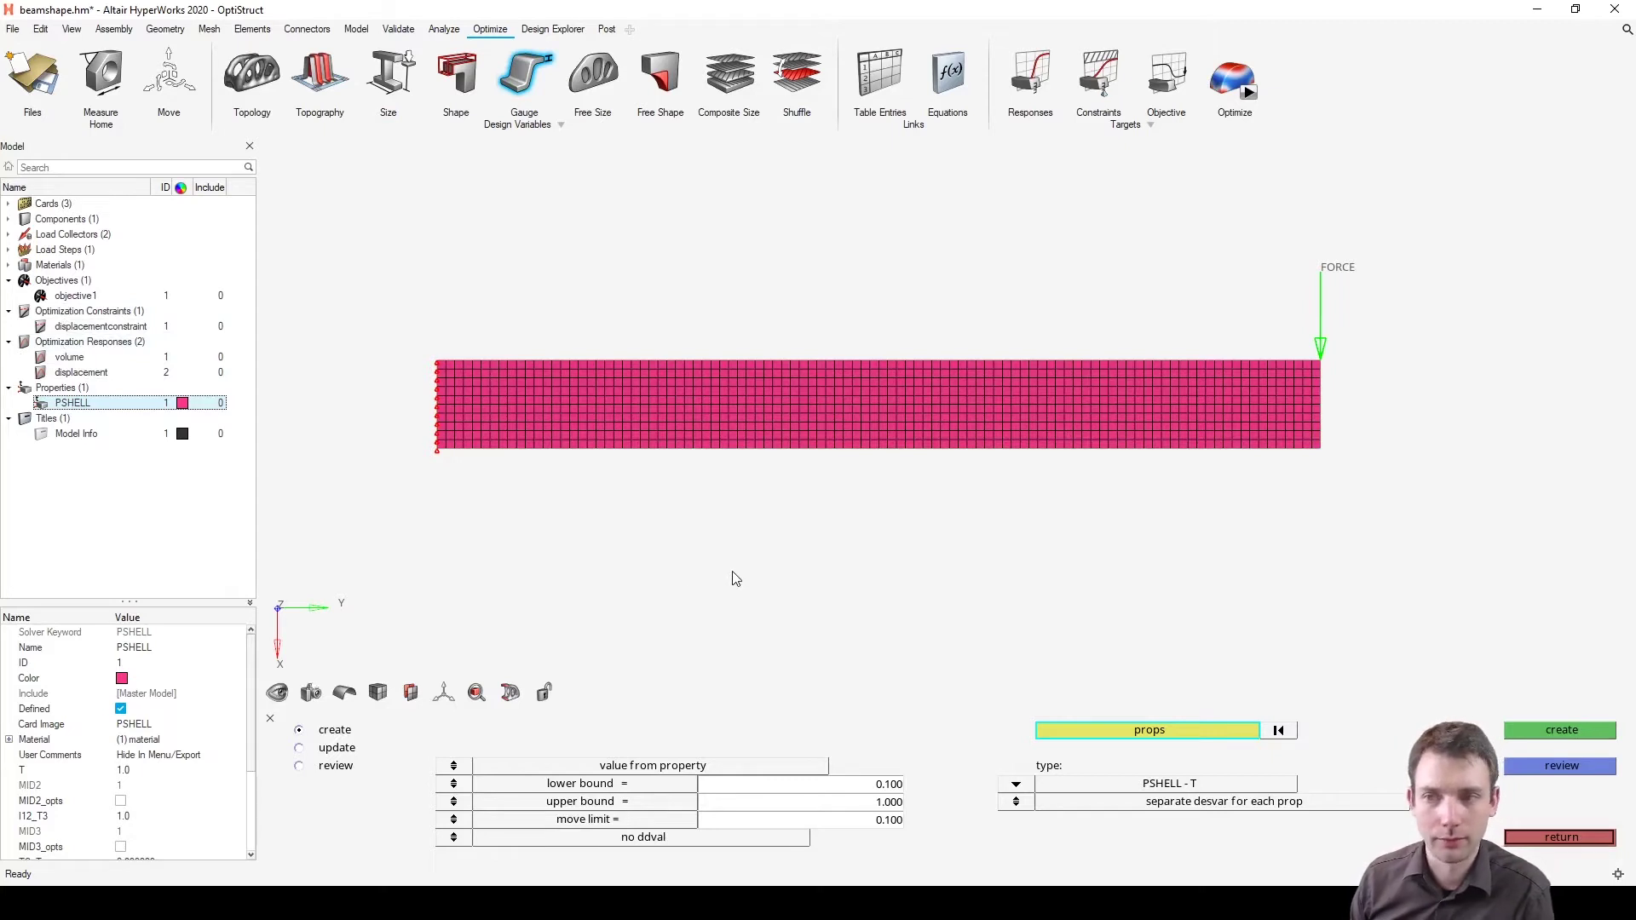
click(883, 786)
text(0.3)
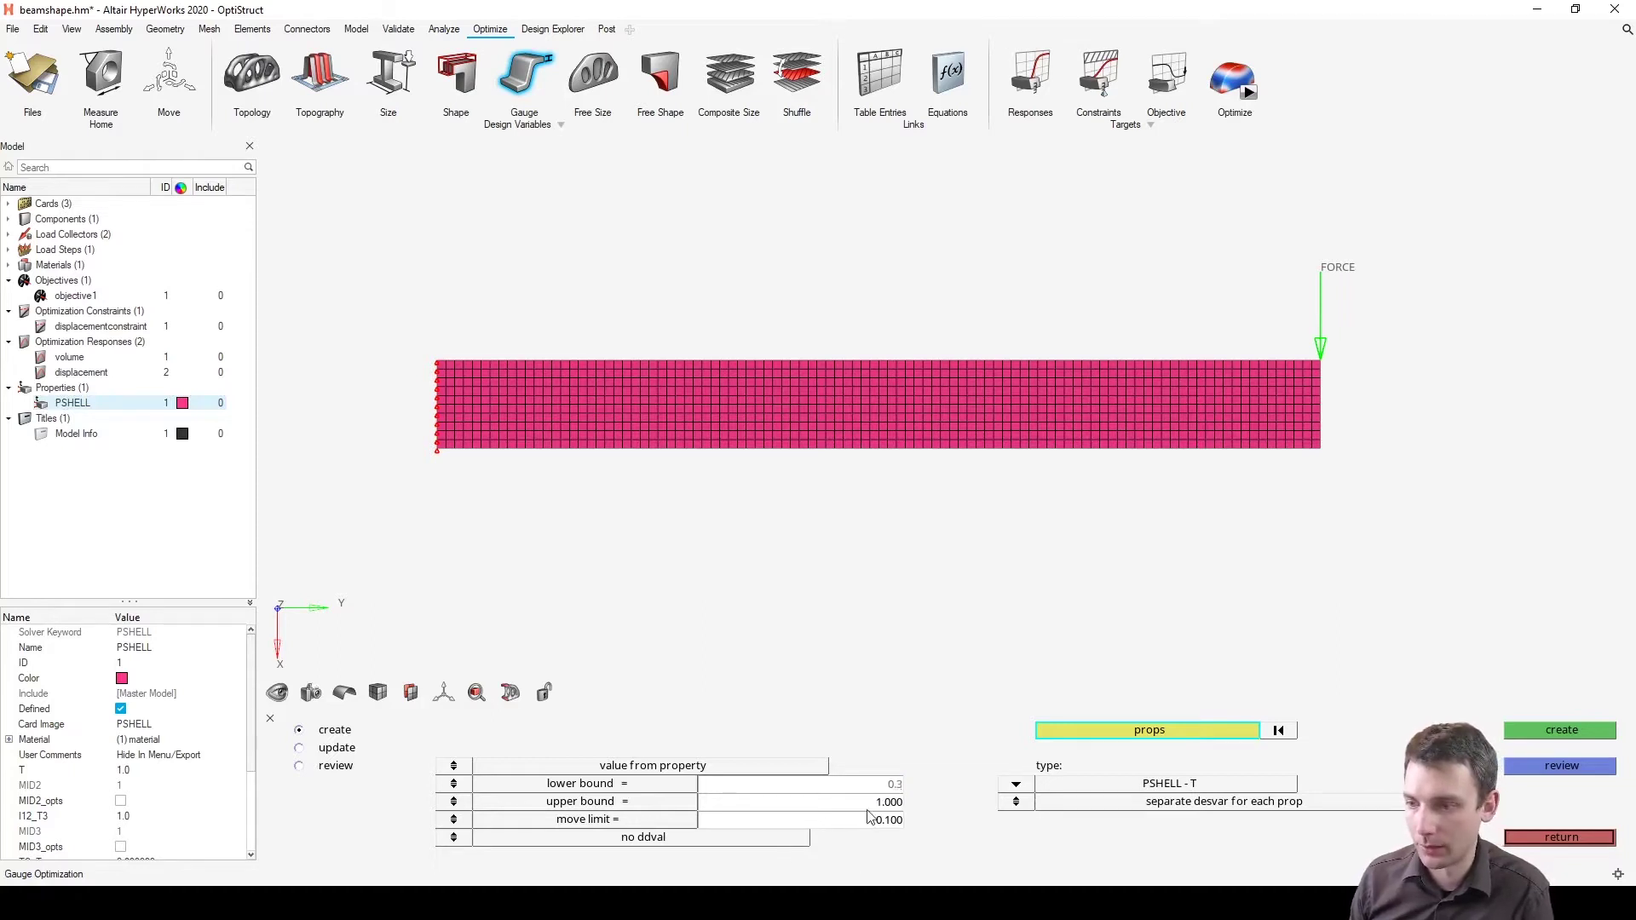
click(883, 803)
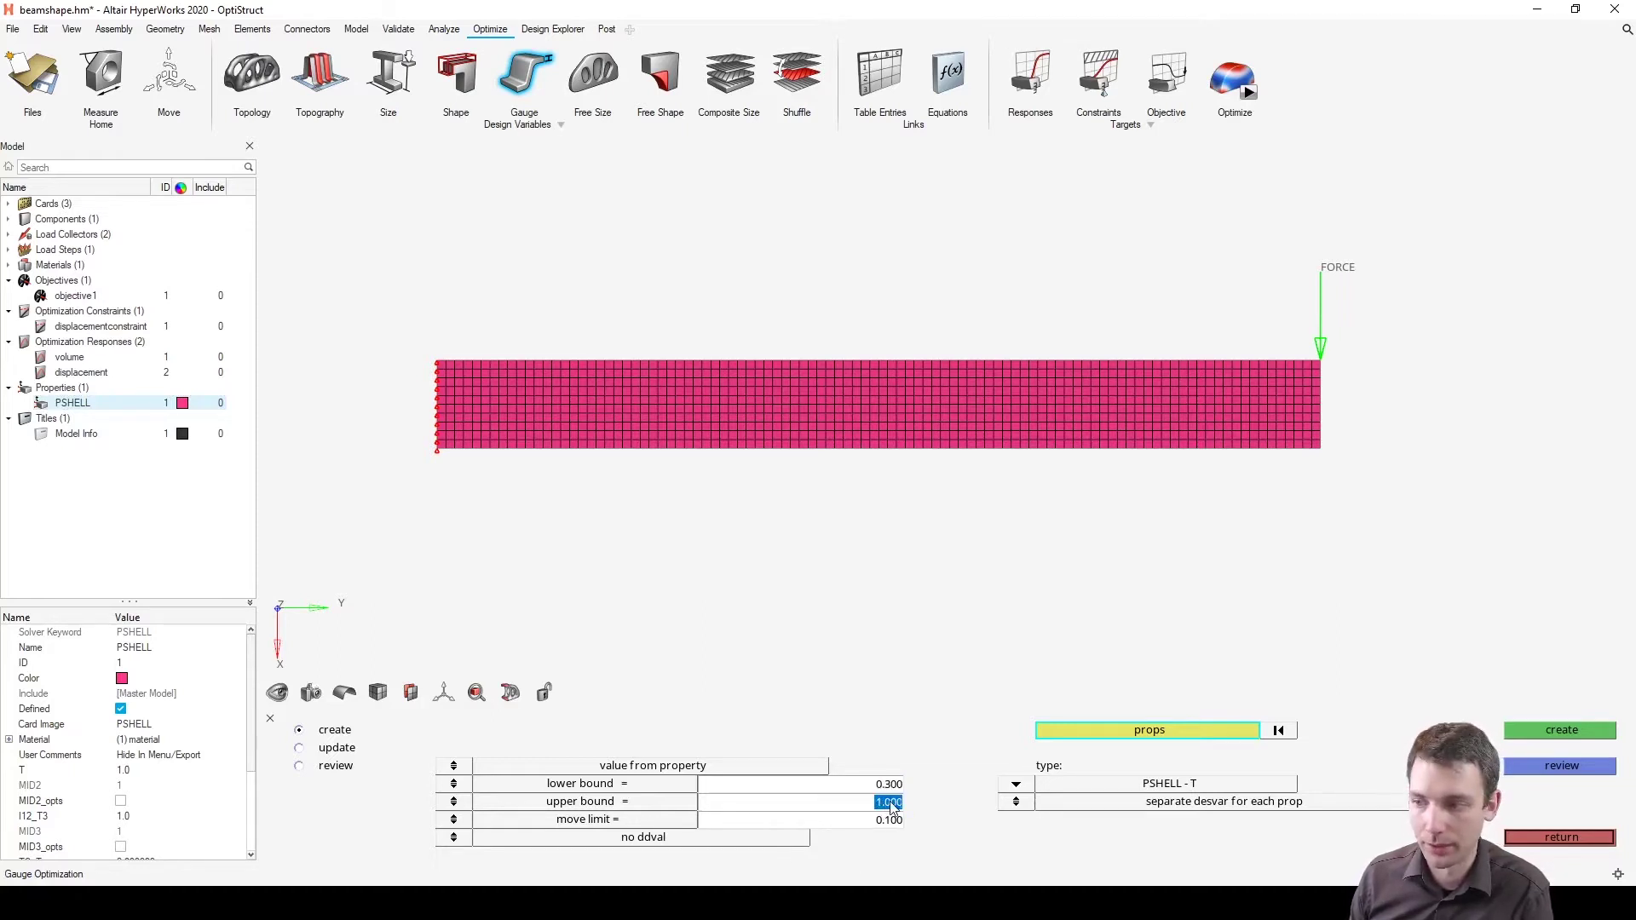
text(0)
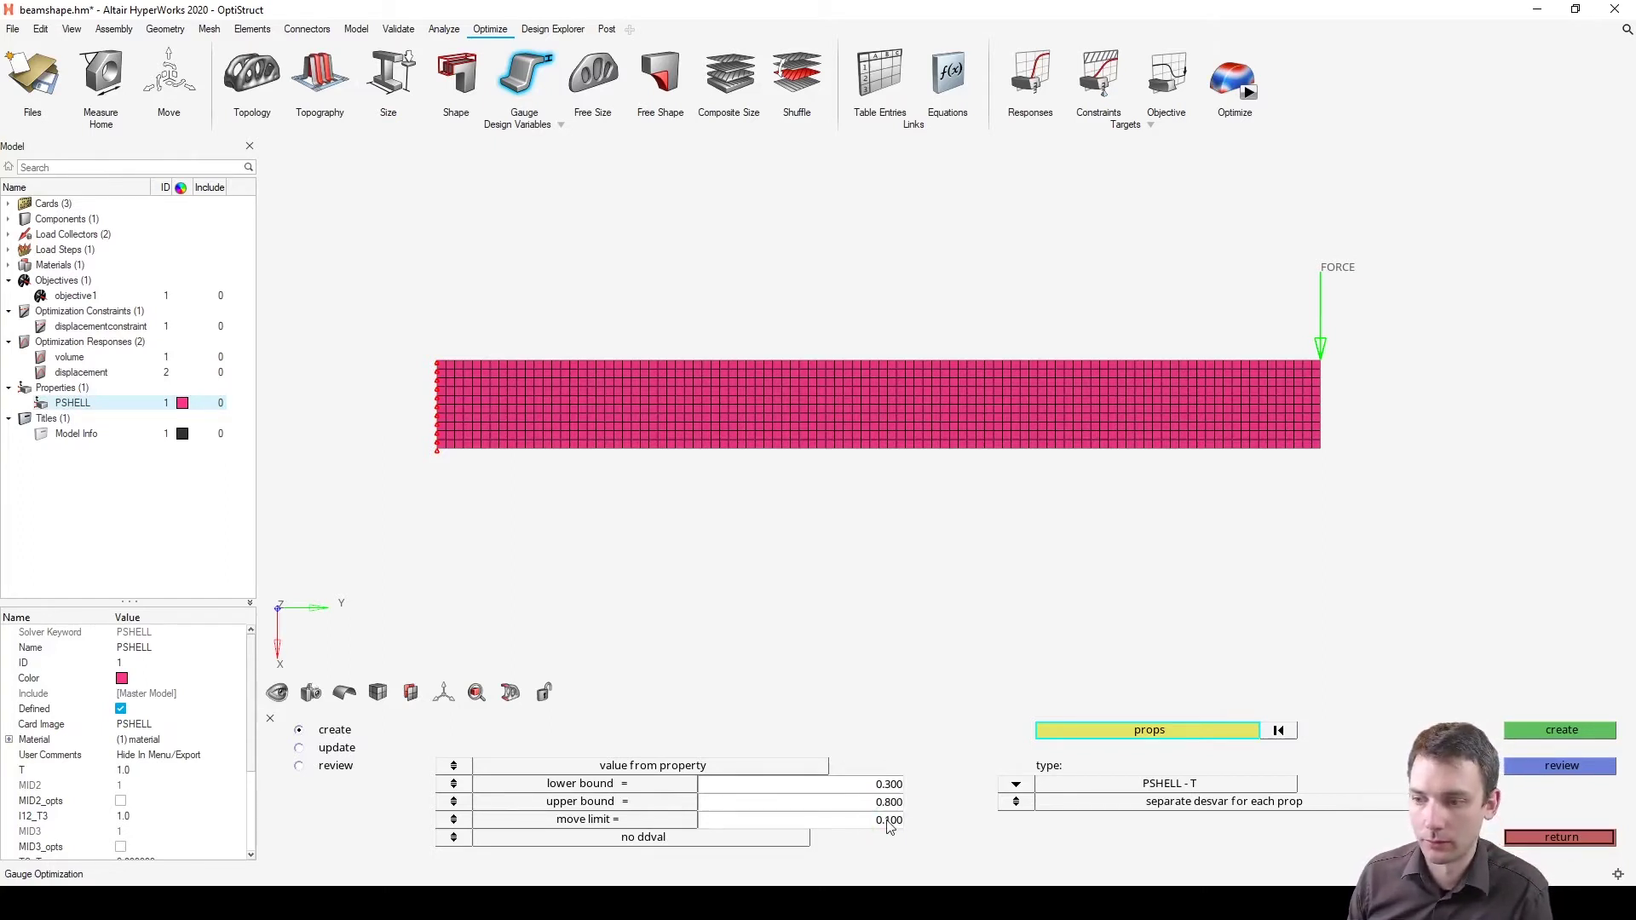
click(888, 823)
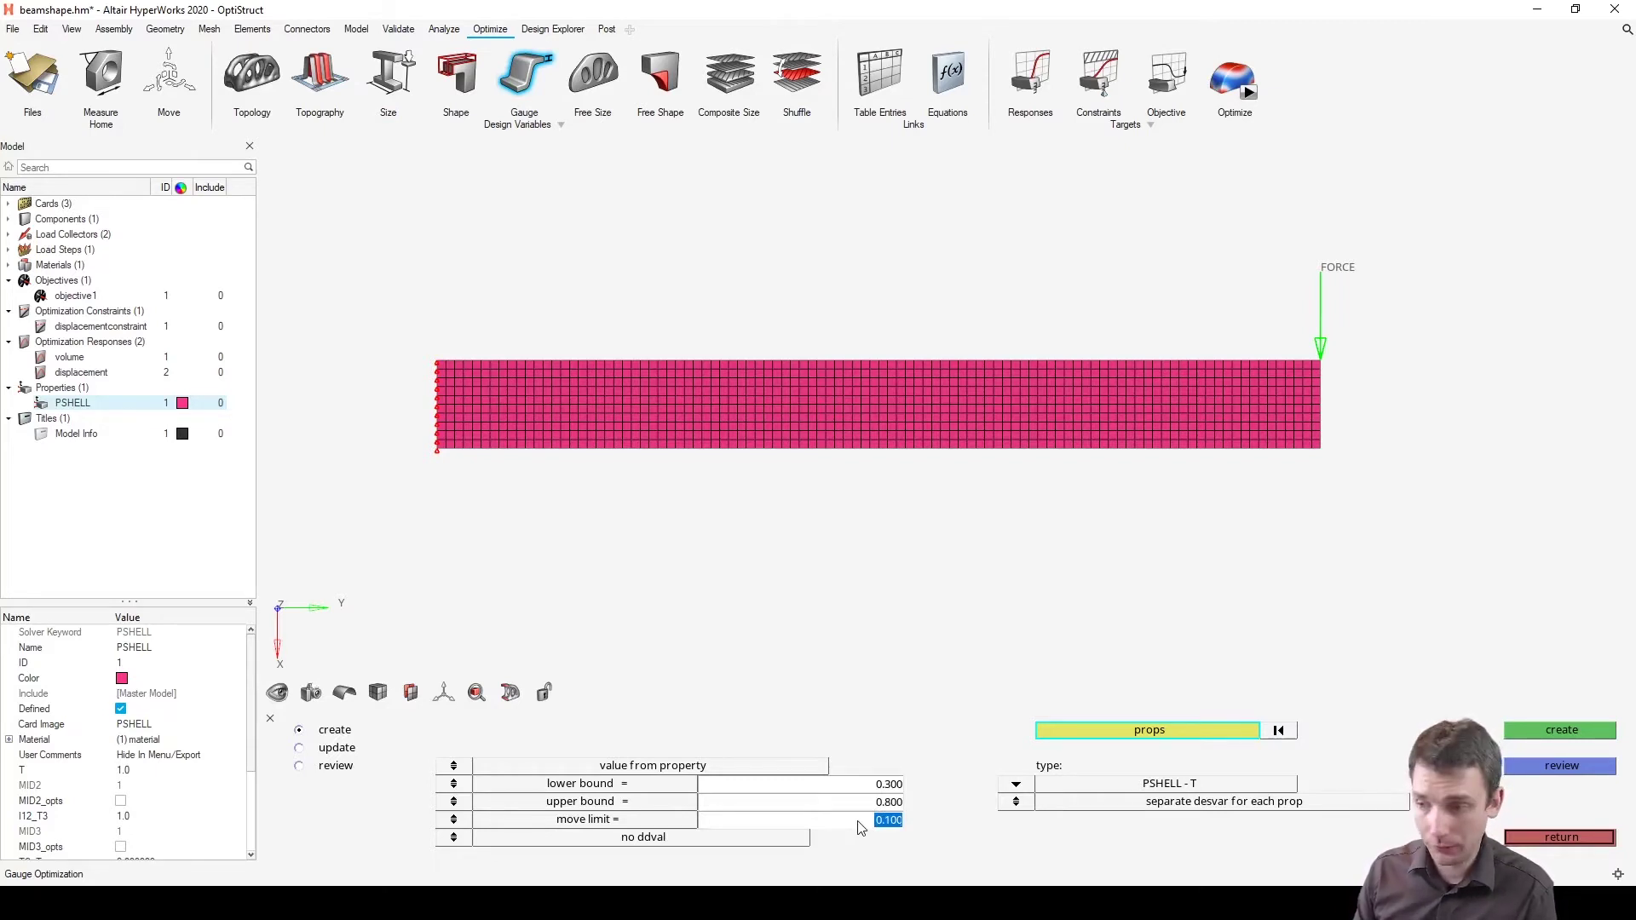
click(463, 825)
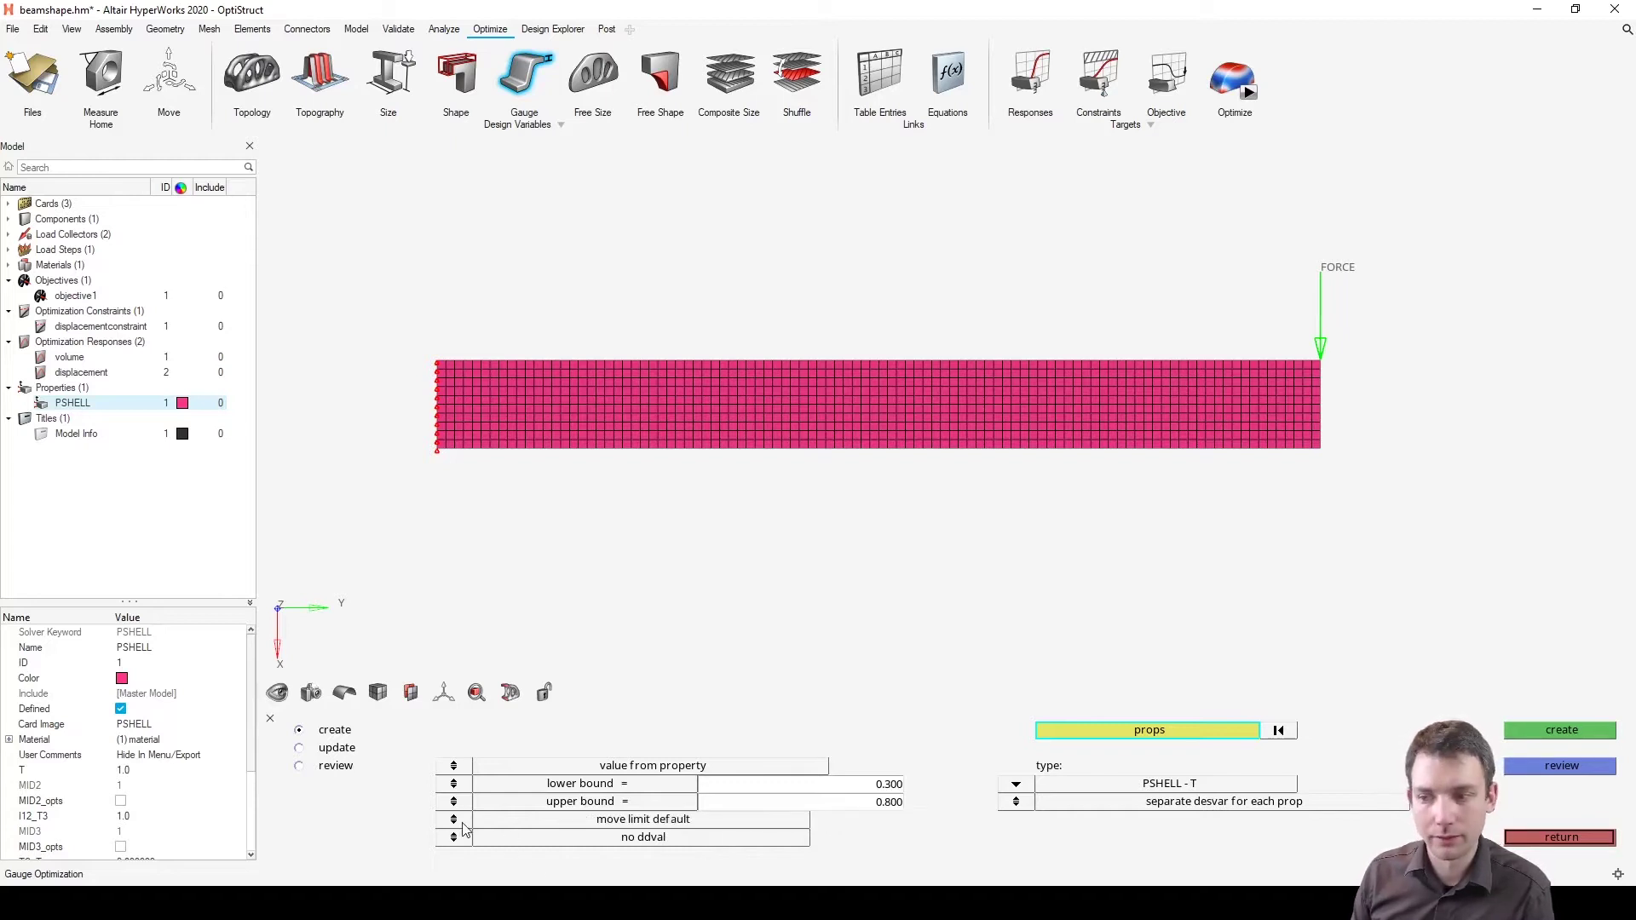
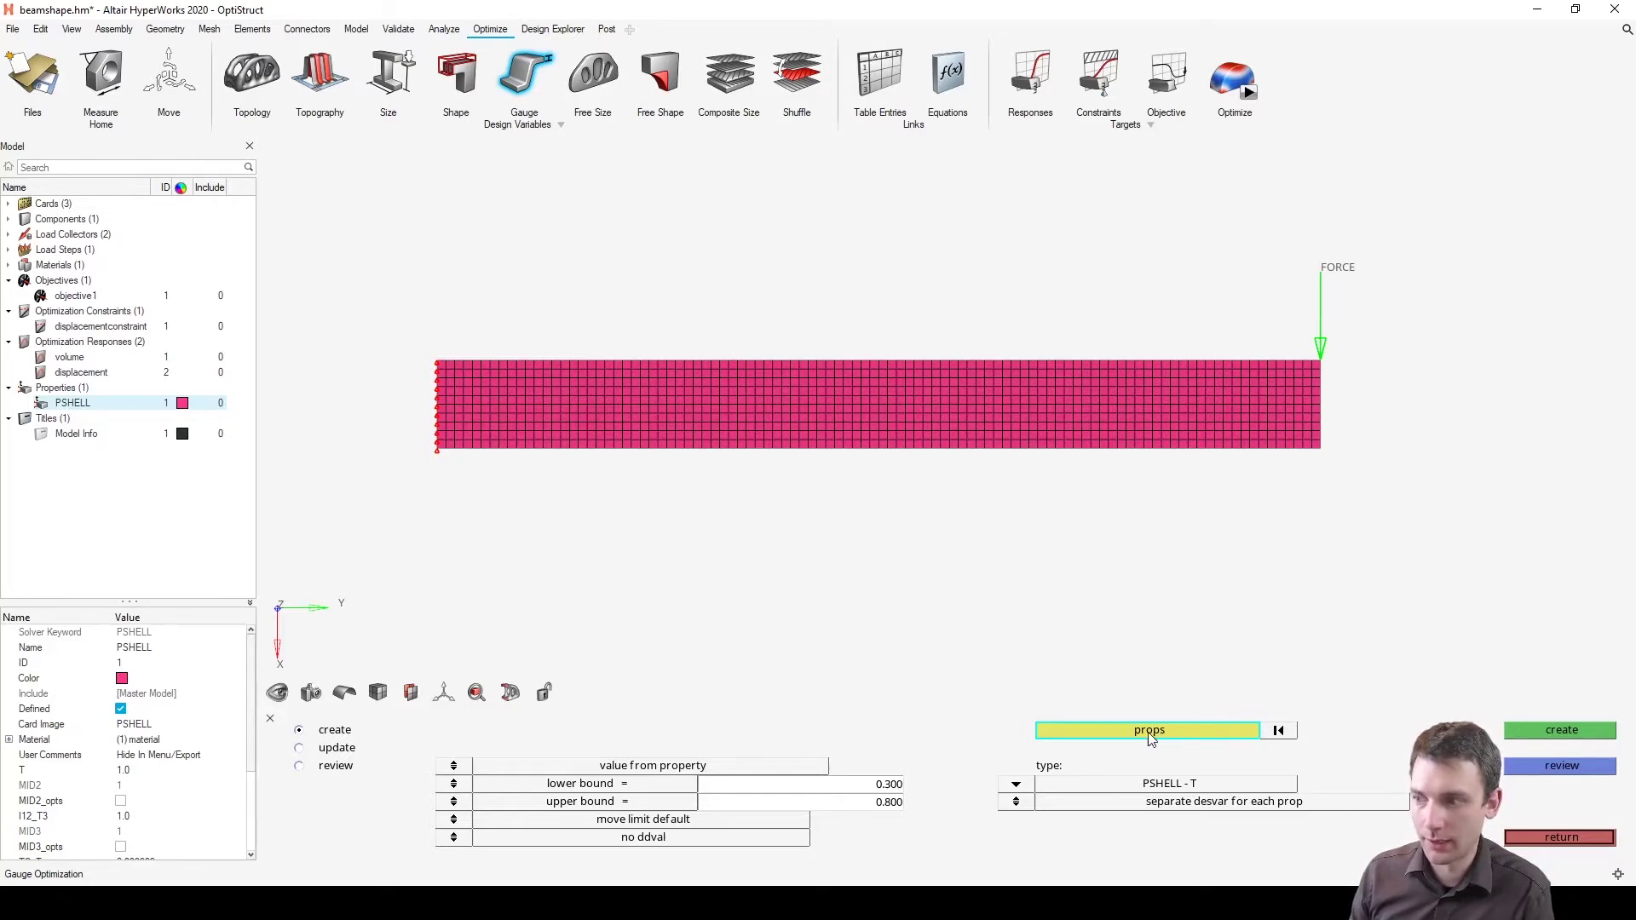
Step: Create the gauge design variable for the thickness of the PSHELL property
click(1149, 733)
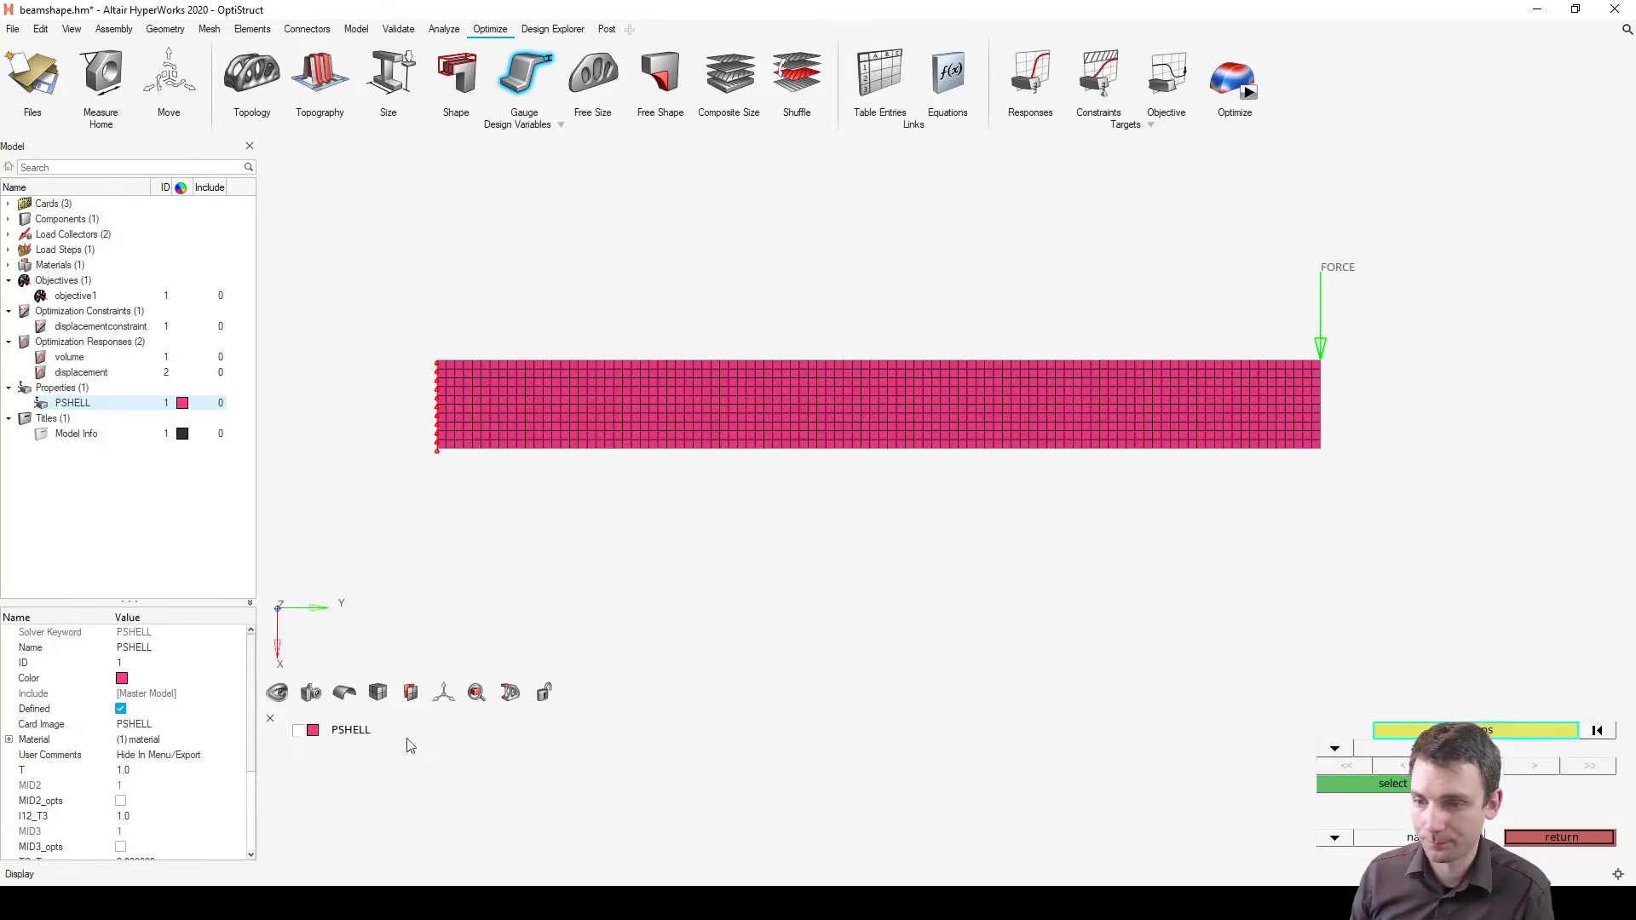
click(298, 733)
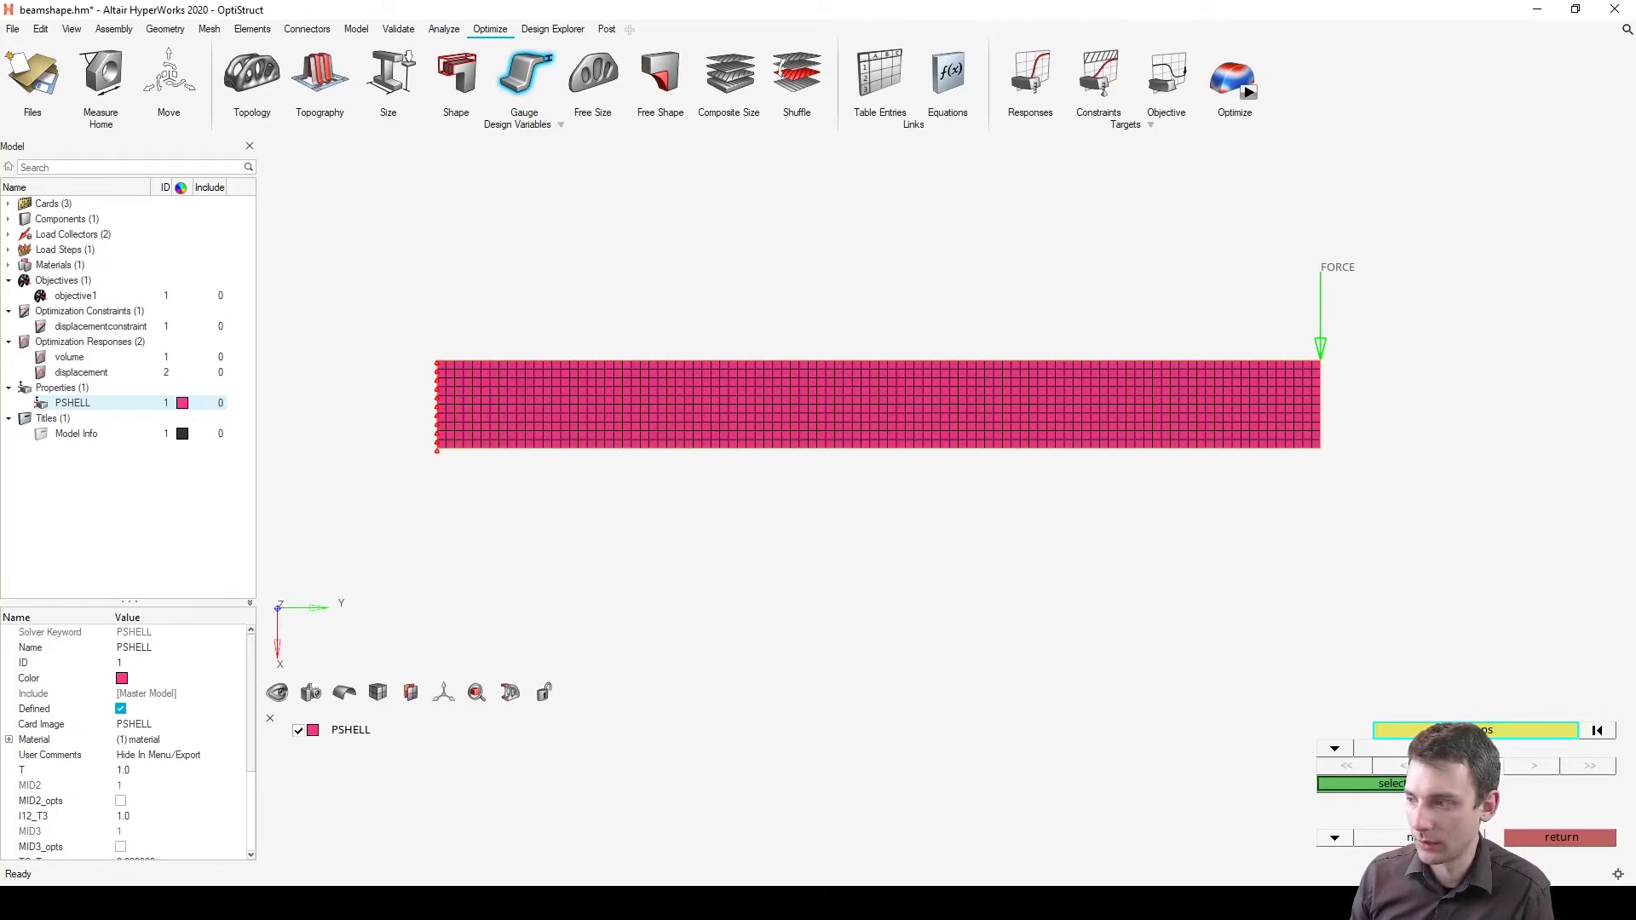
click(1346, 784)
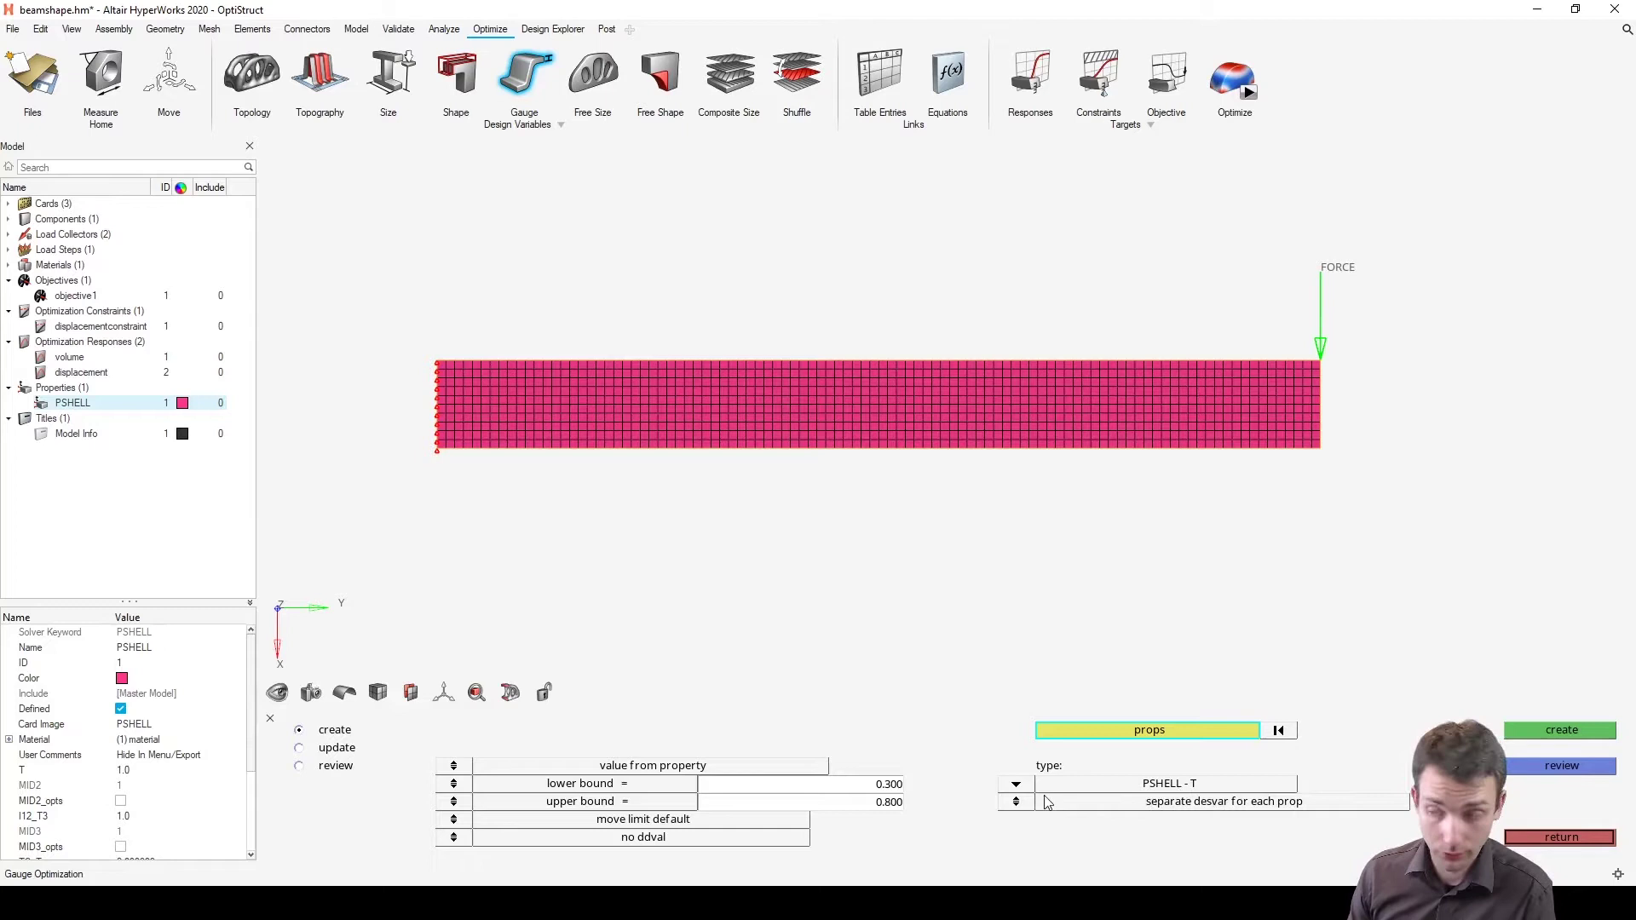
click(1552, 738)
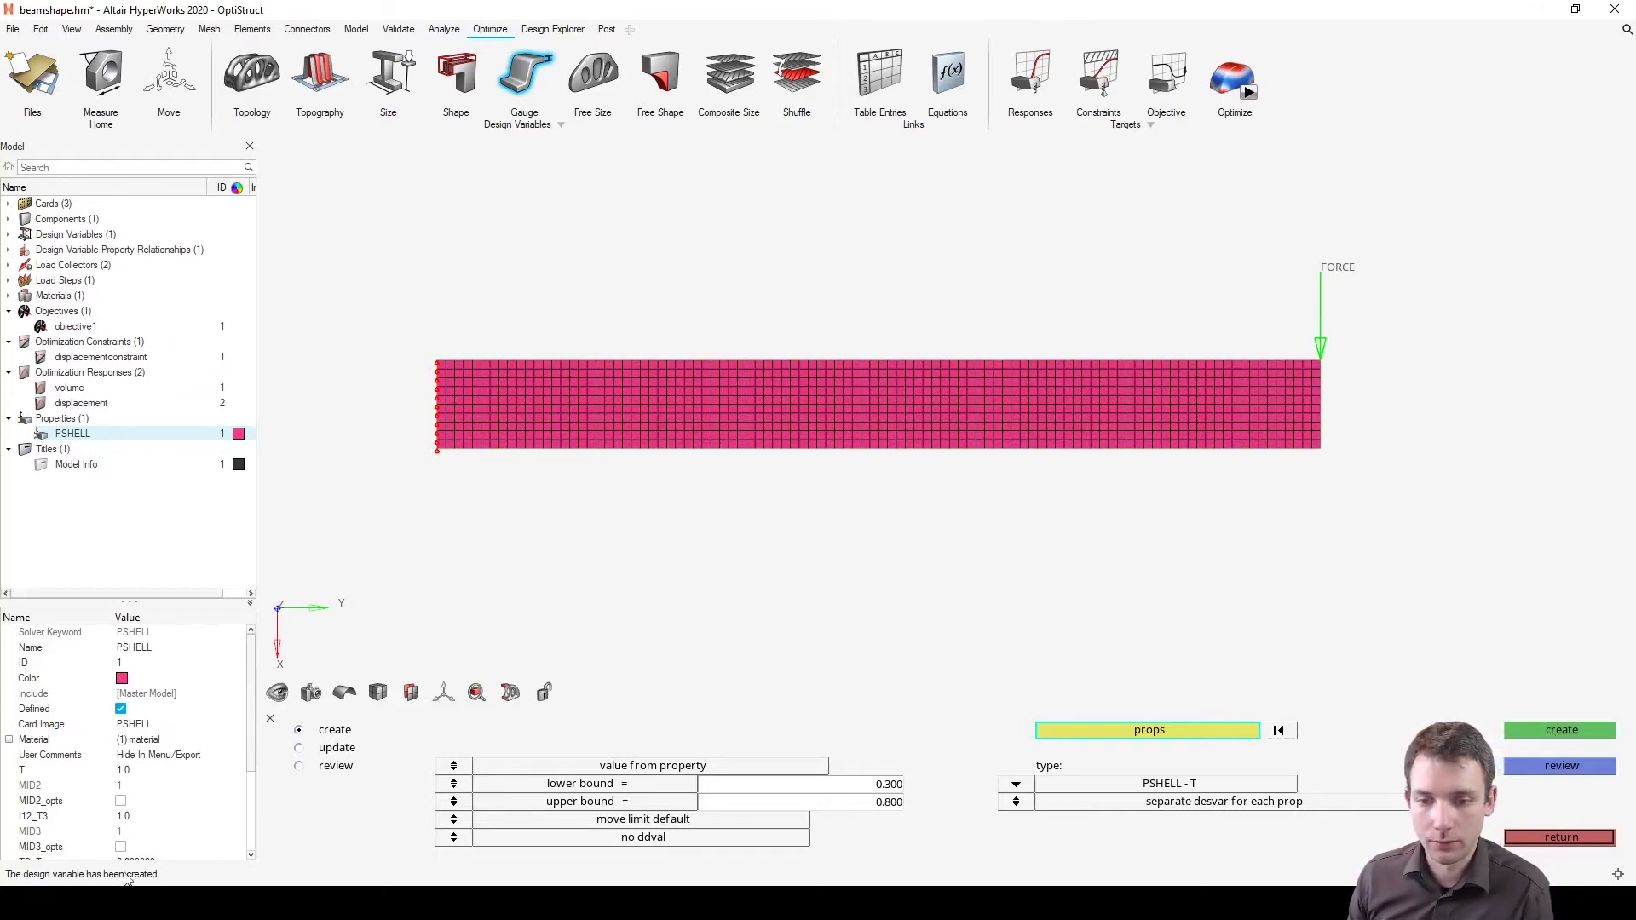
Step: Examine the new design variable, its property relationship and the linked PSHELL property, and leave the gauge definition
click(8, 235)
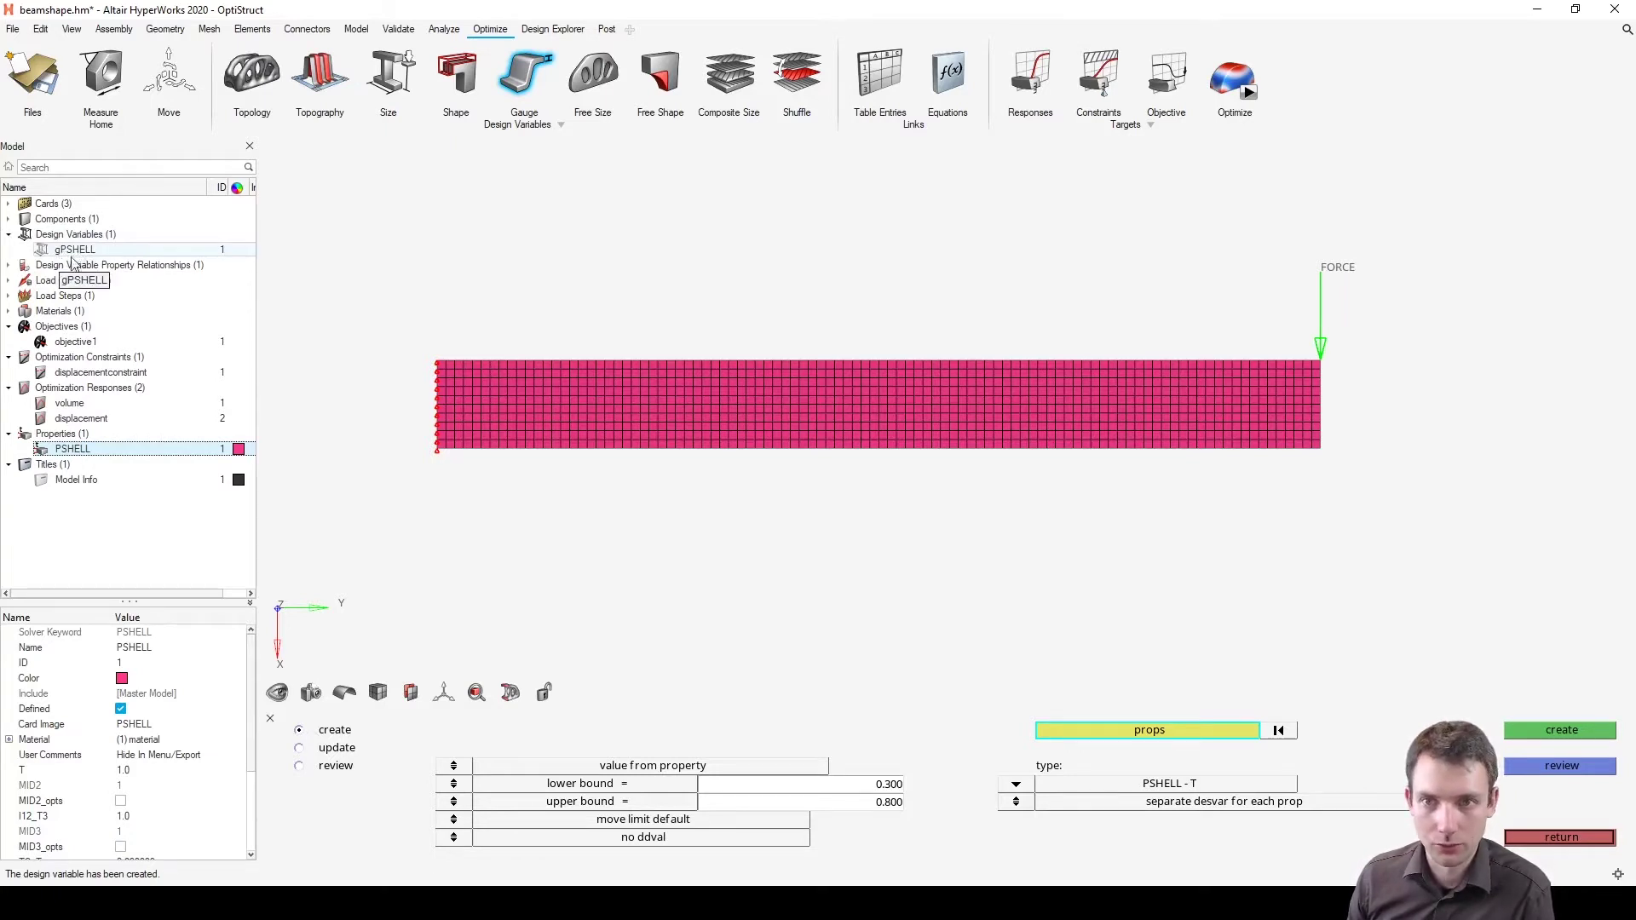
click(19, 267)
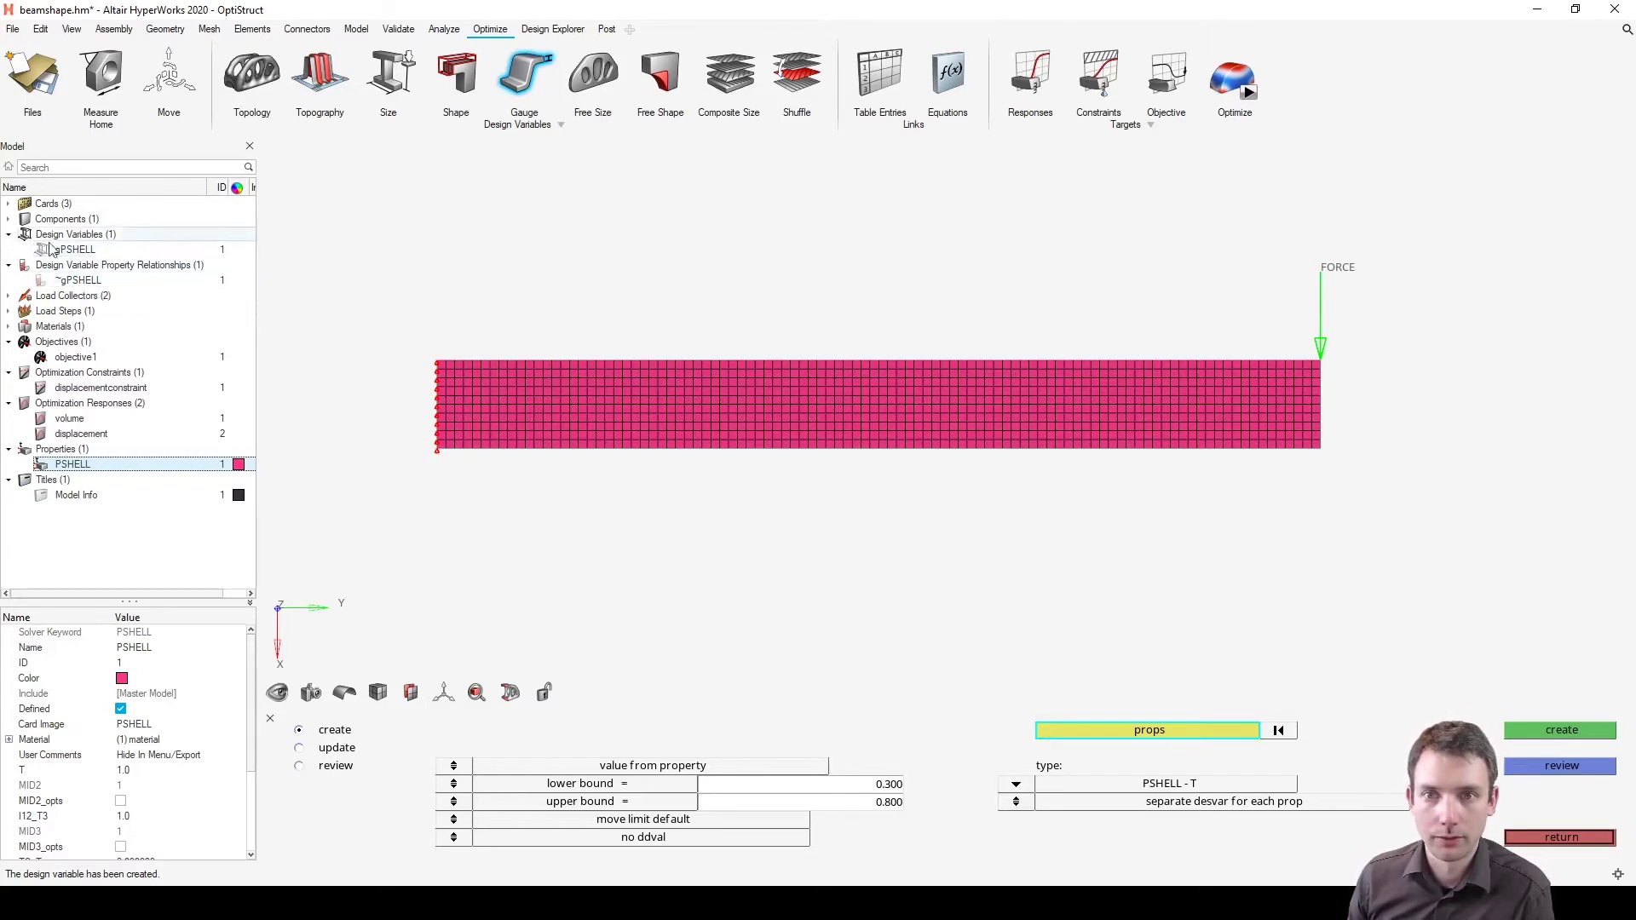
click(75, 250)
click(73, 284)
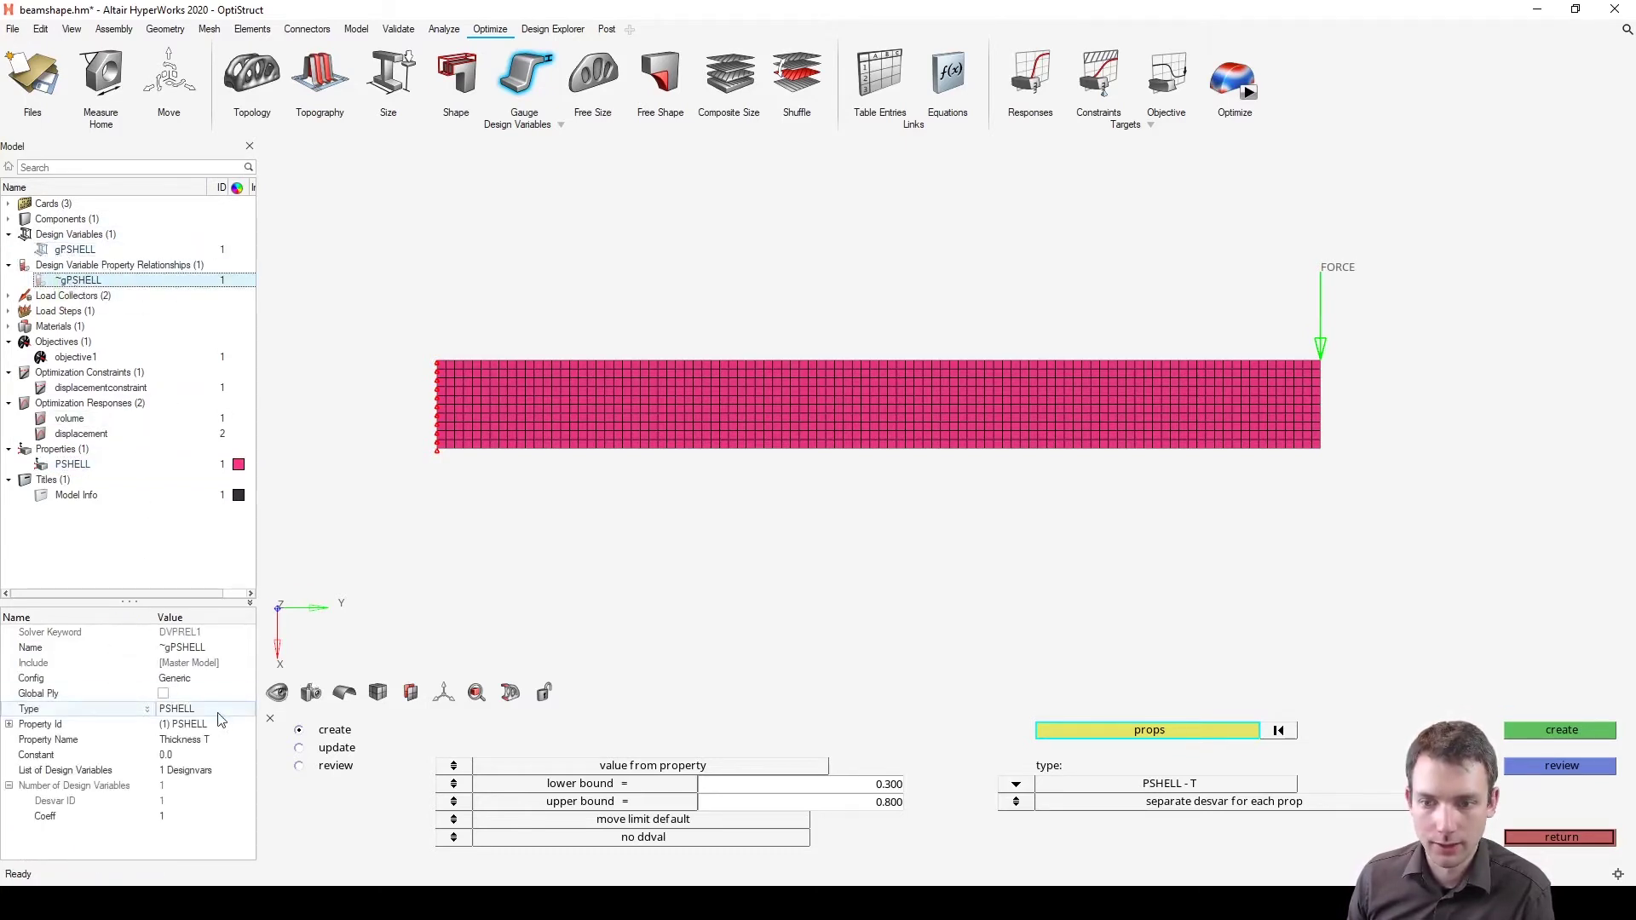
click(81, 464)
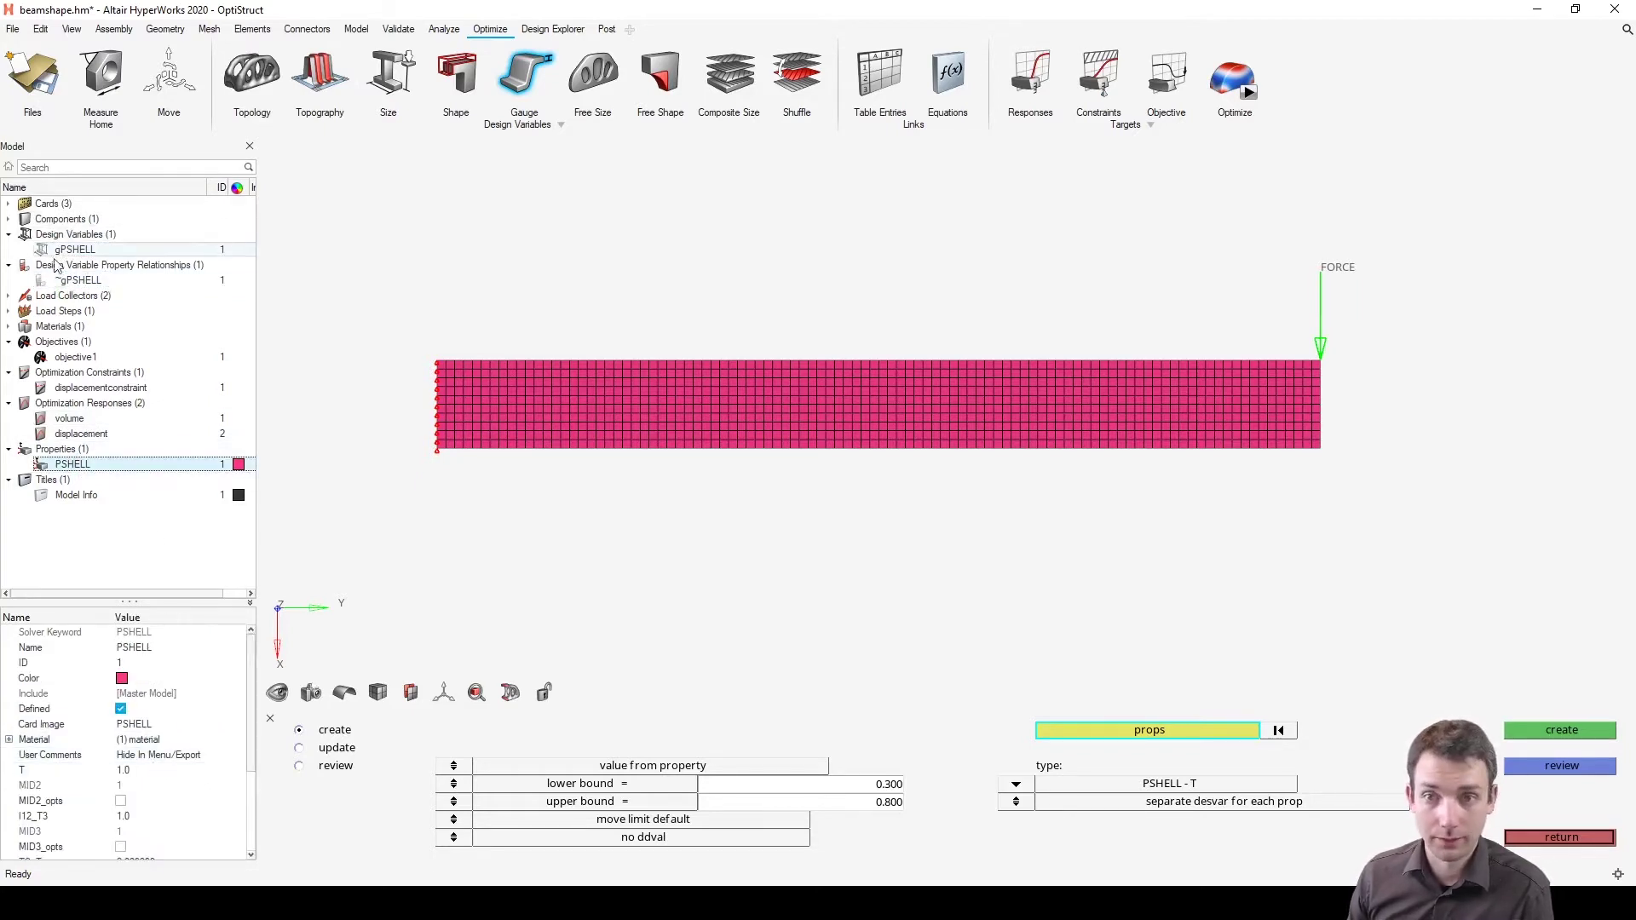
click(1573, 838)
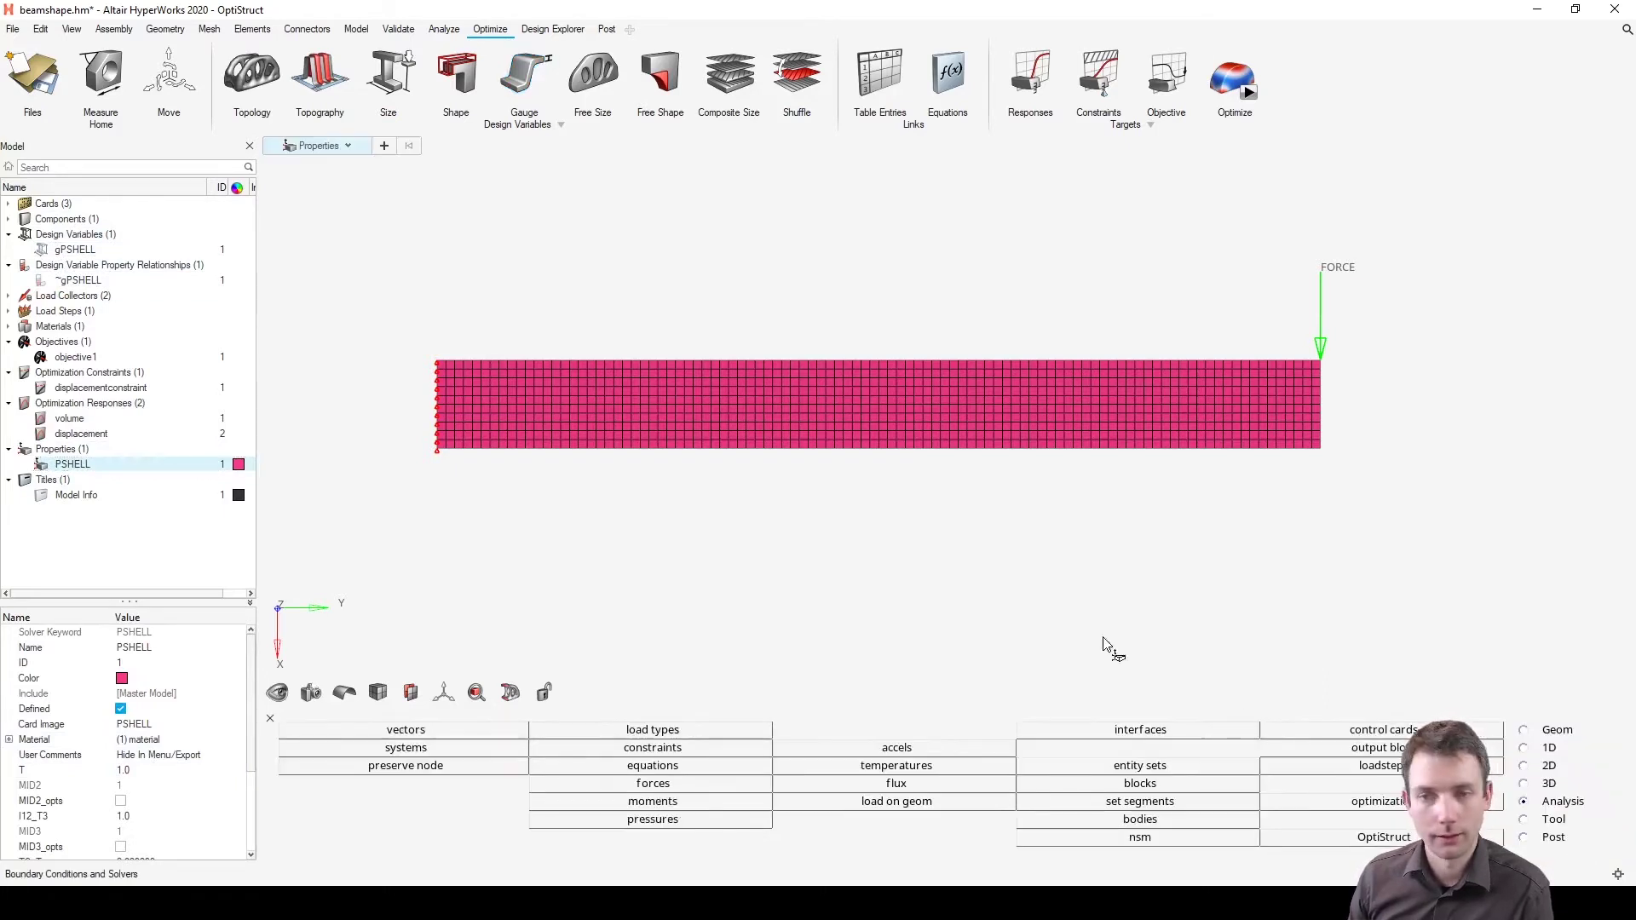
Step: Try to run the OptiStruct optimization, overwriting beamshapeparameters.fem, read the solver's message log and close the solver window
click(1245, 92)
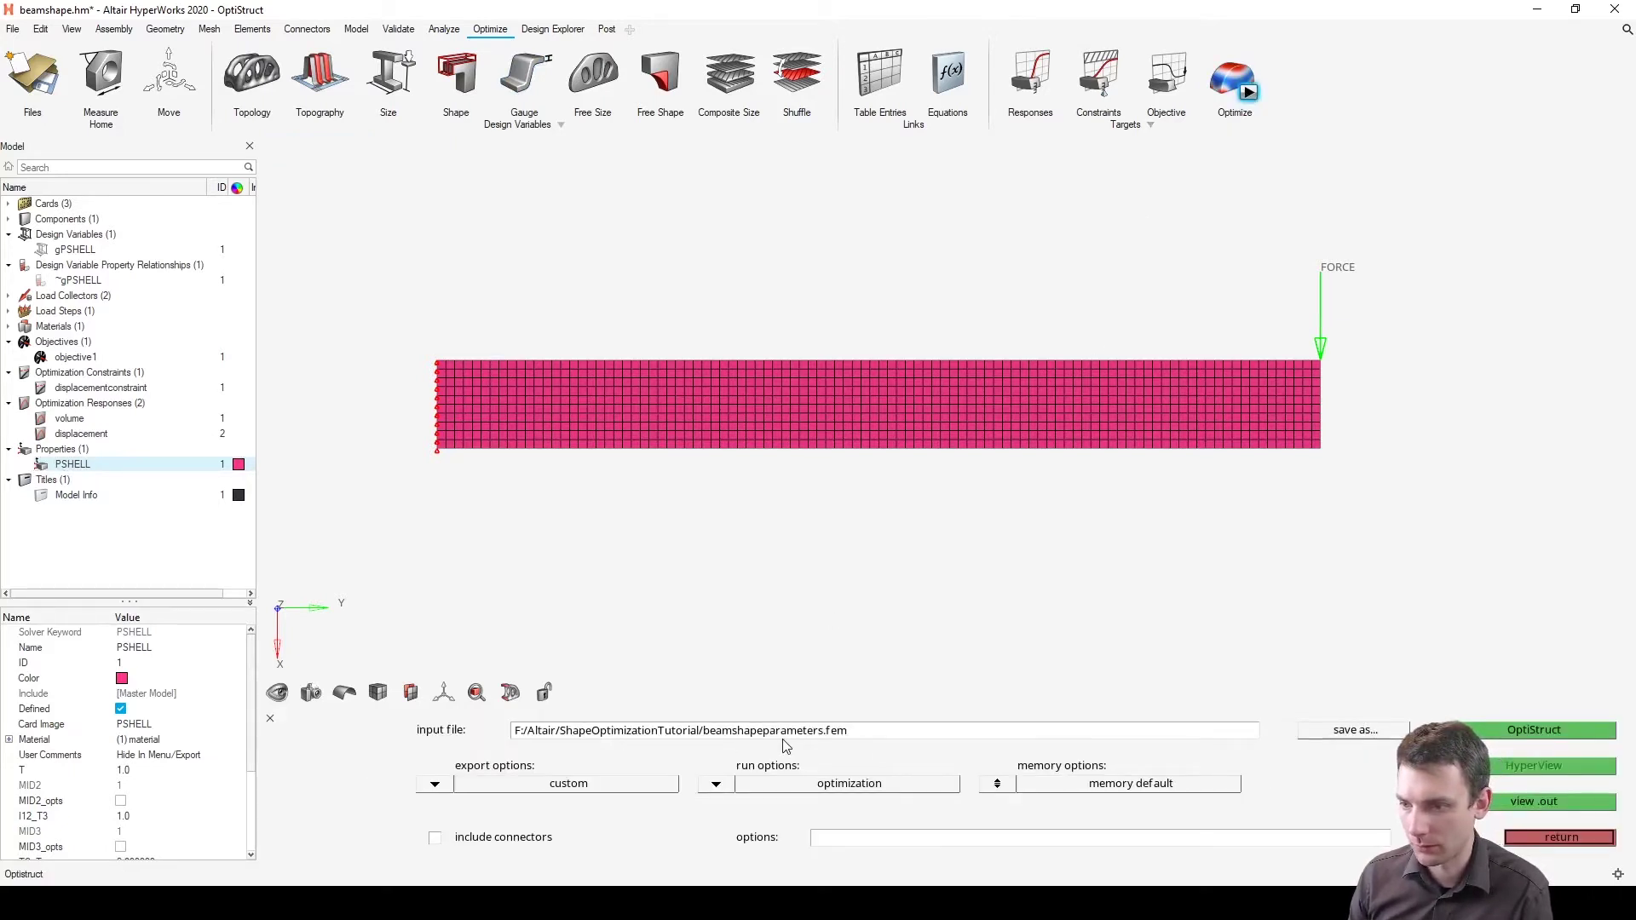
click(1576, 731)
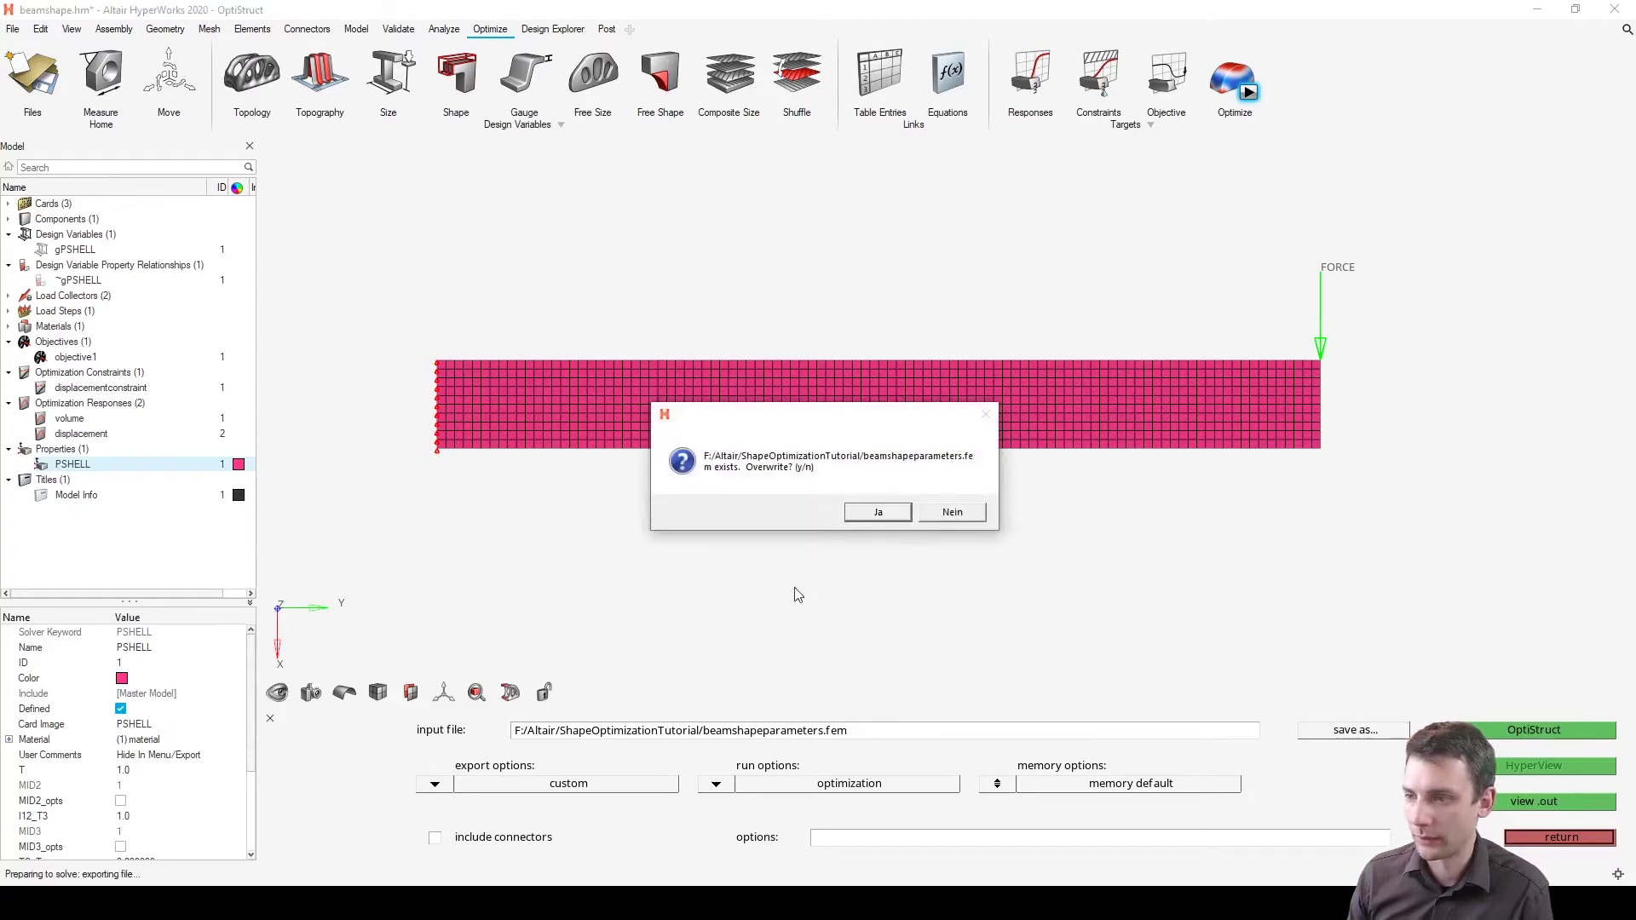
click(871, 509)
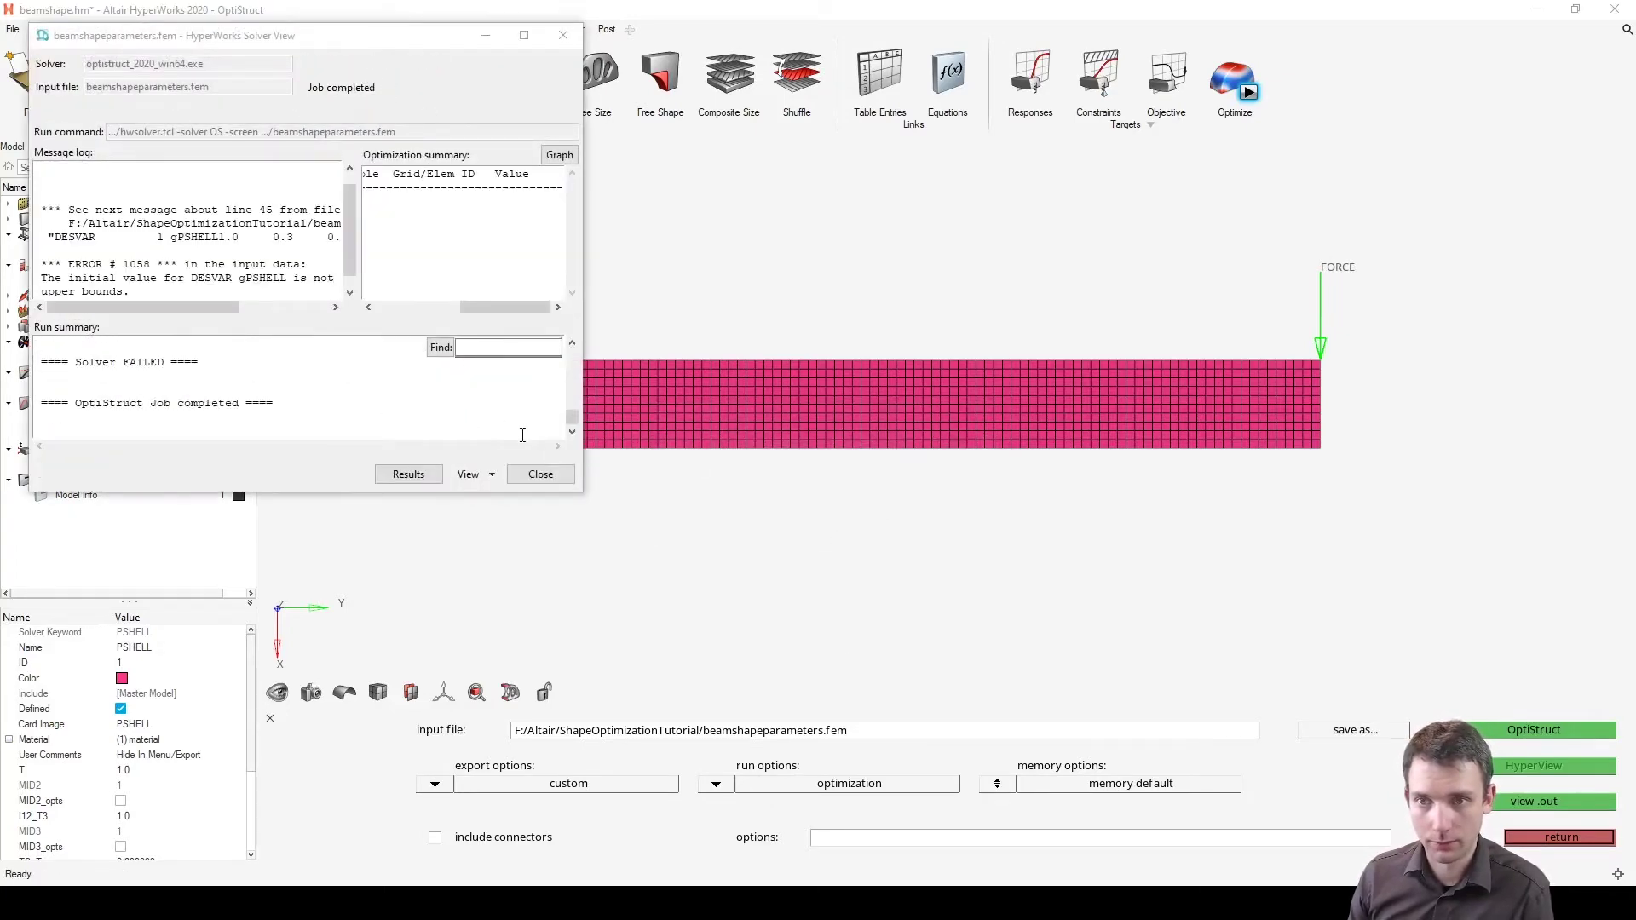
drag(129, 293, 40, 291)
click(541, 474)
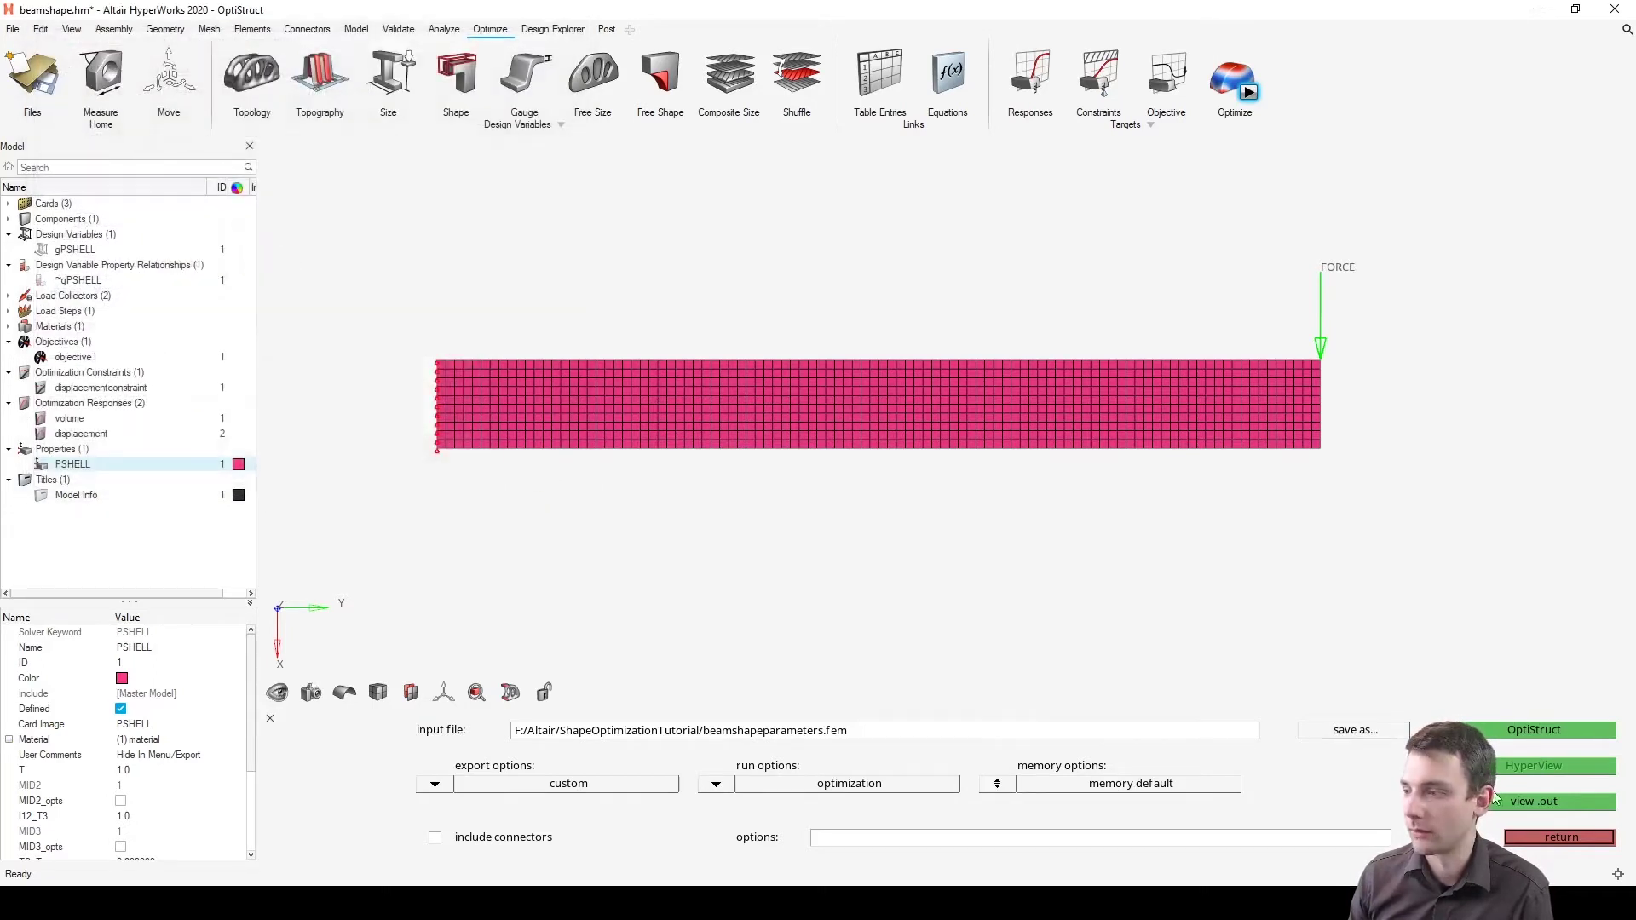
Step: Update the gPSHELL gauge design variable with an upper bound of 1.0 and leave the gauge definition
click(1559, 839)
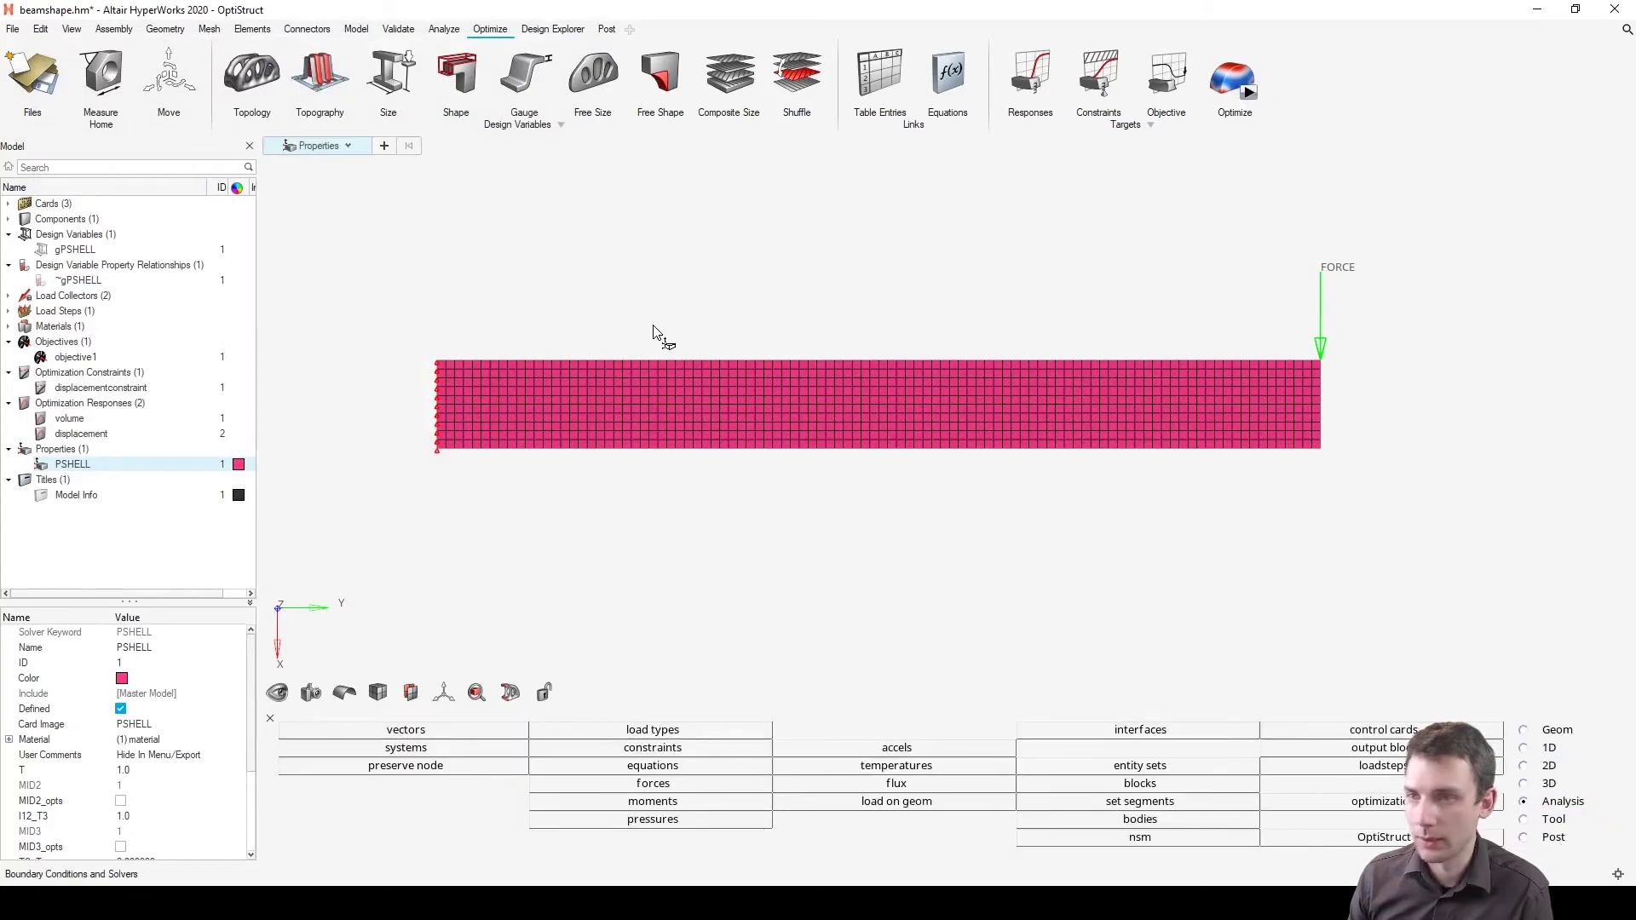
click(523, 73)
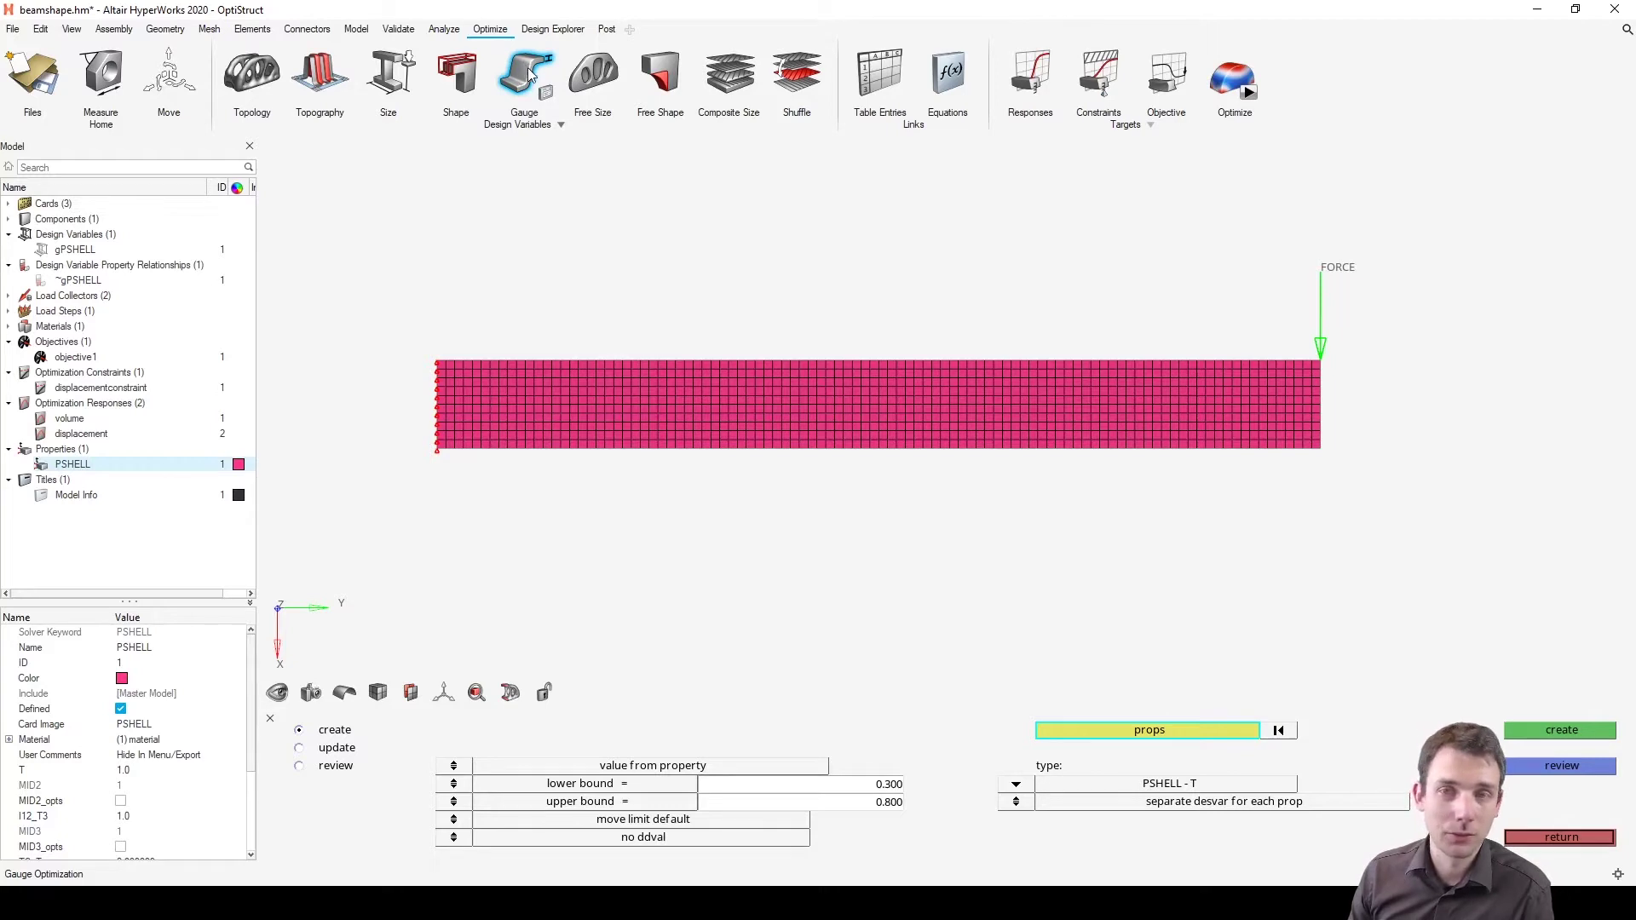
click(527, 73)
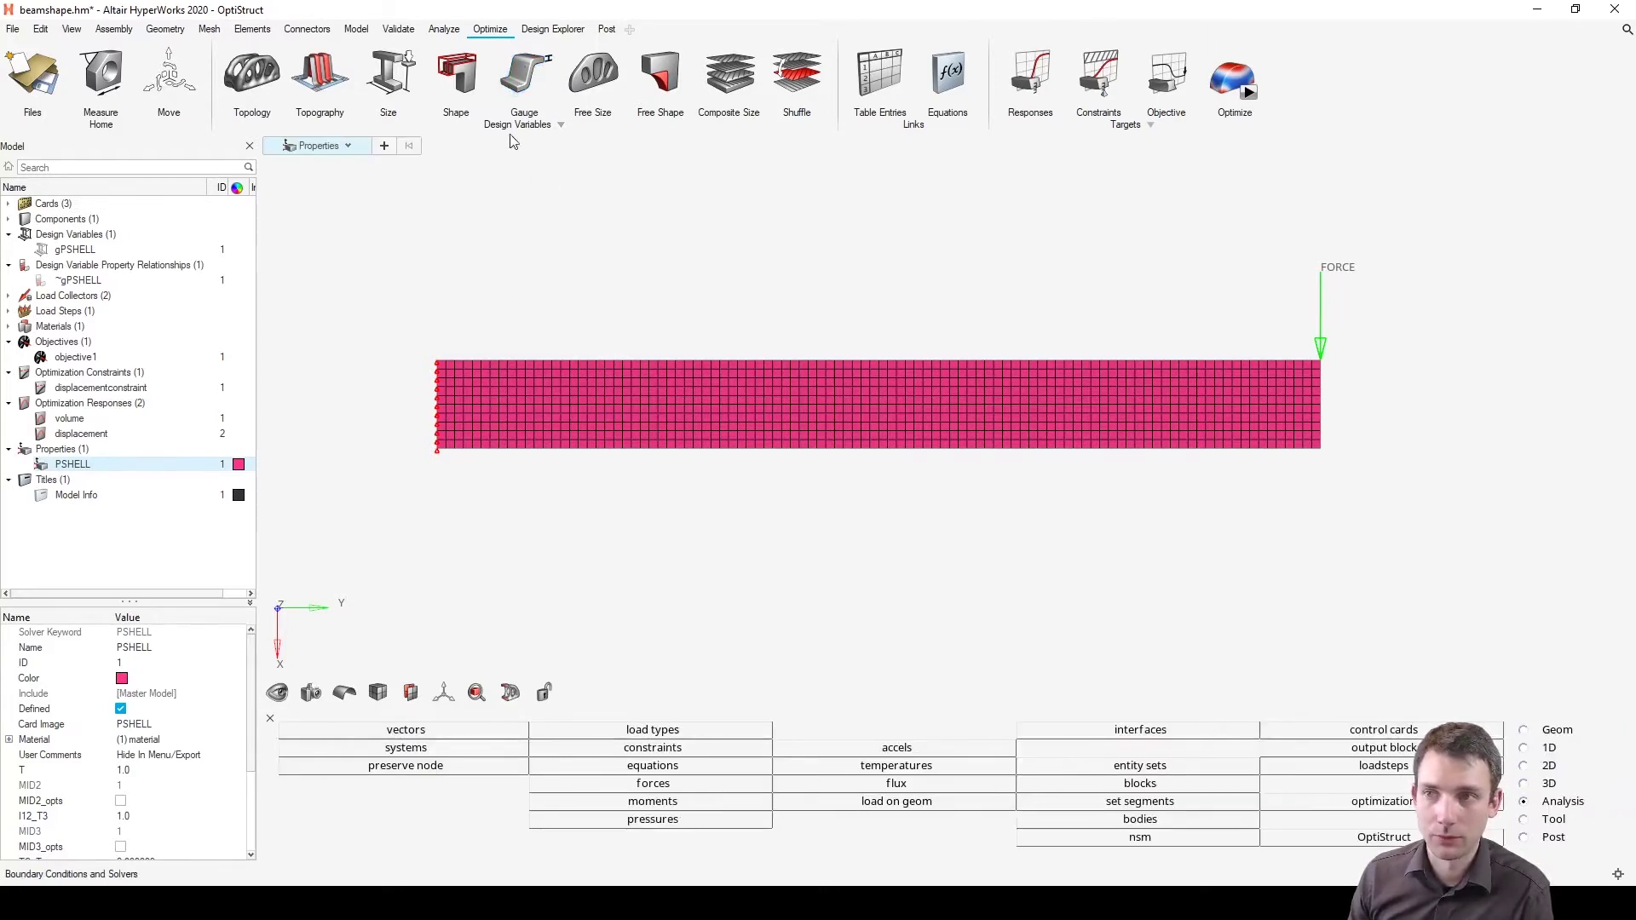
click(523, 74)
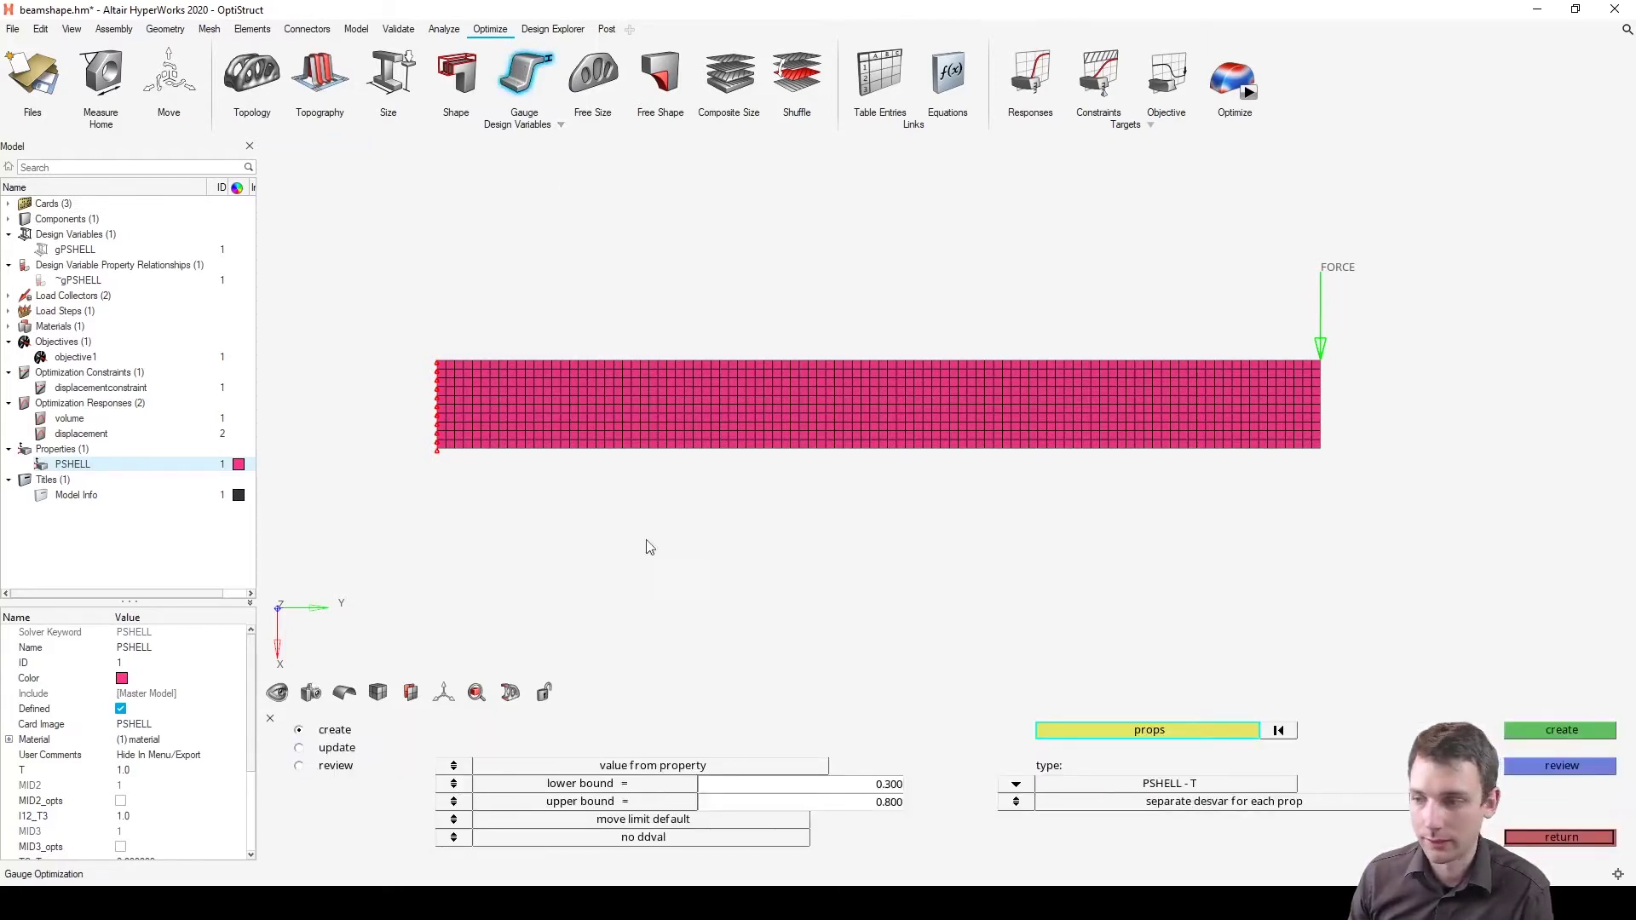
click(325, 752)
click(504, 733)
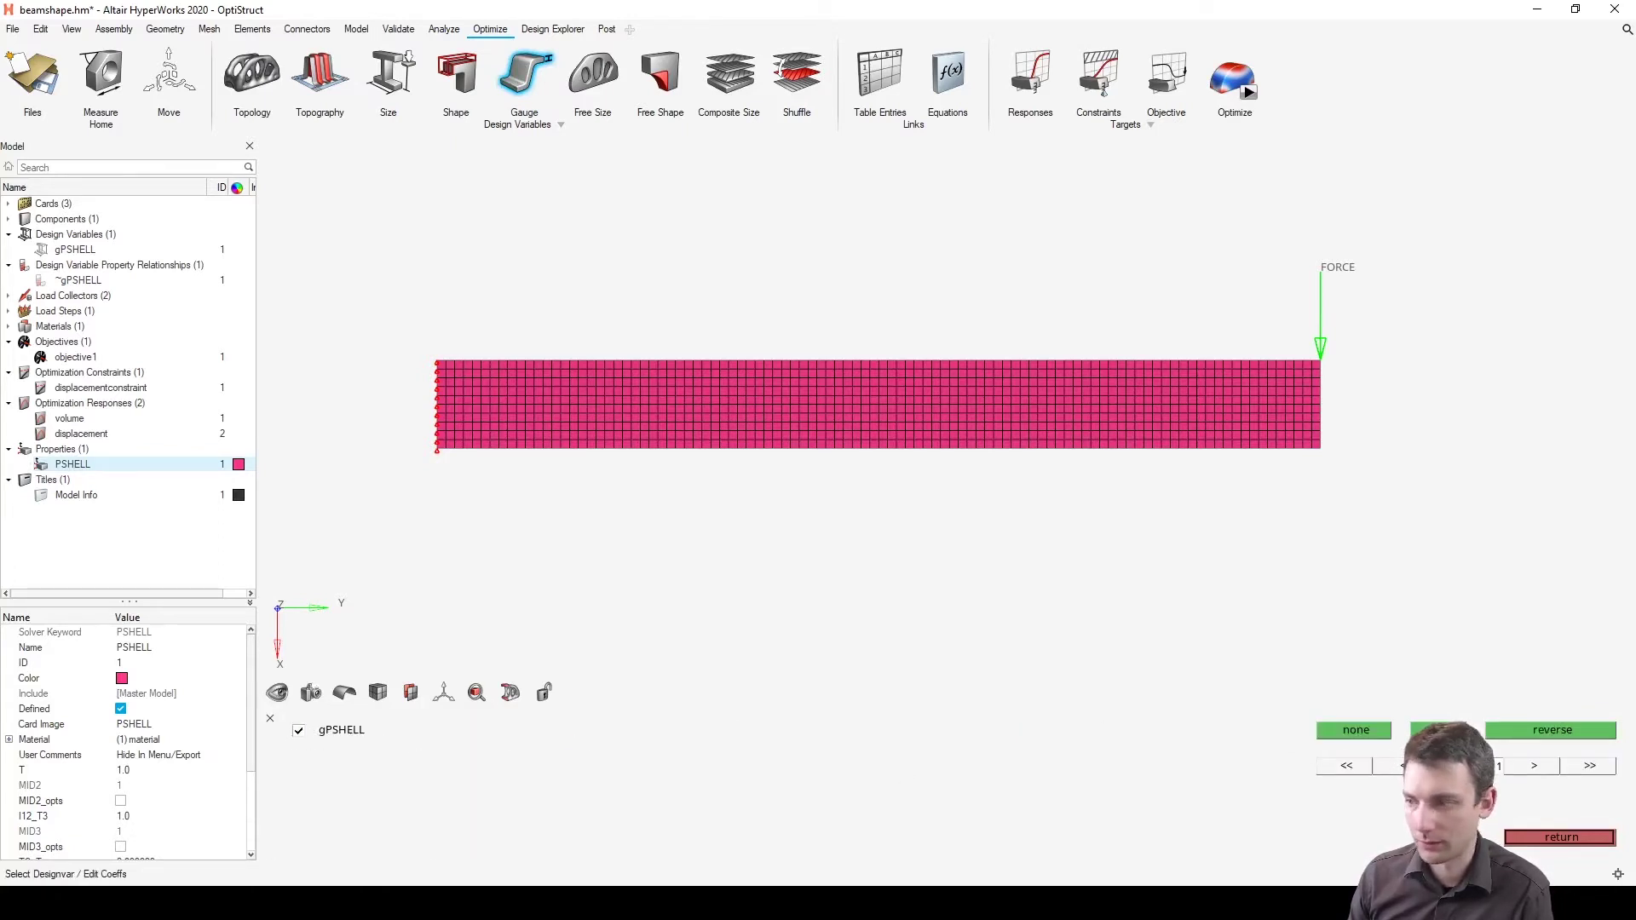
click(1561, 838)
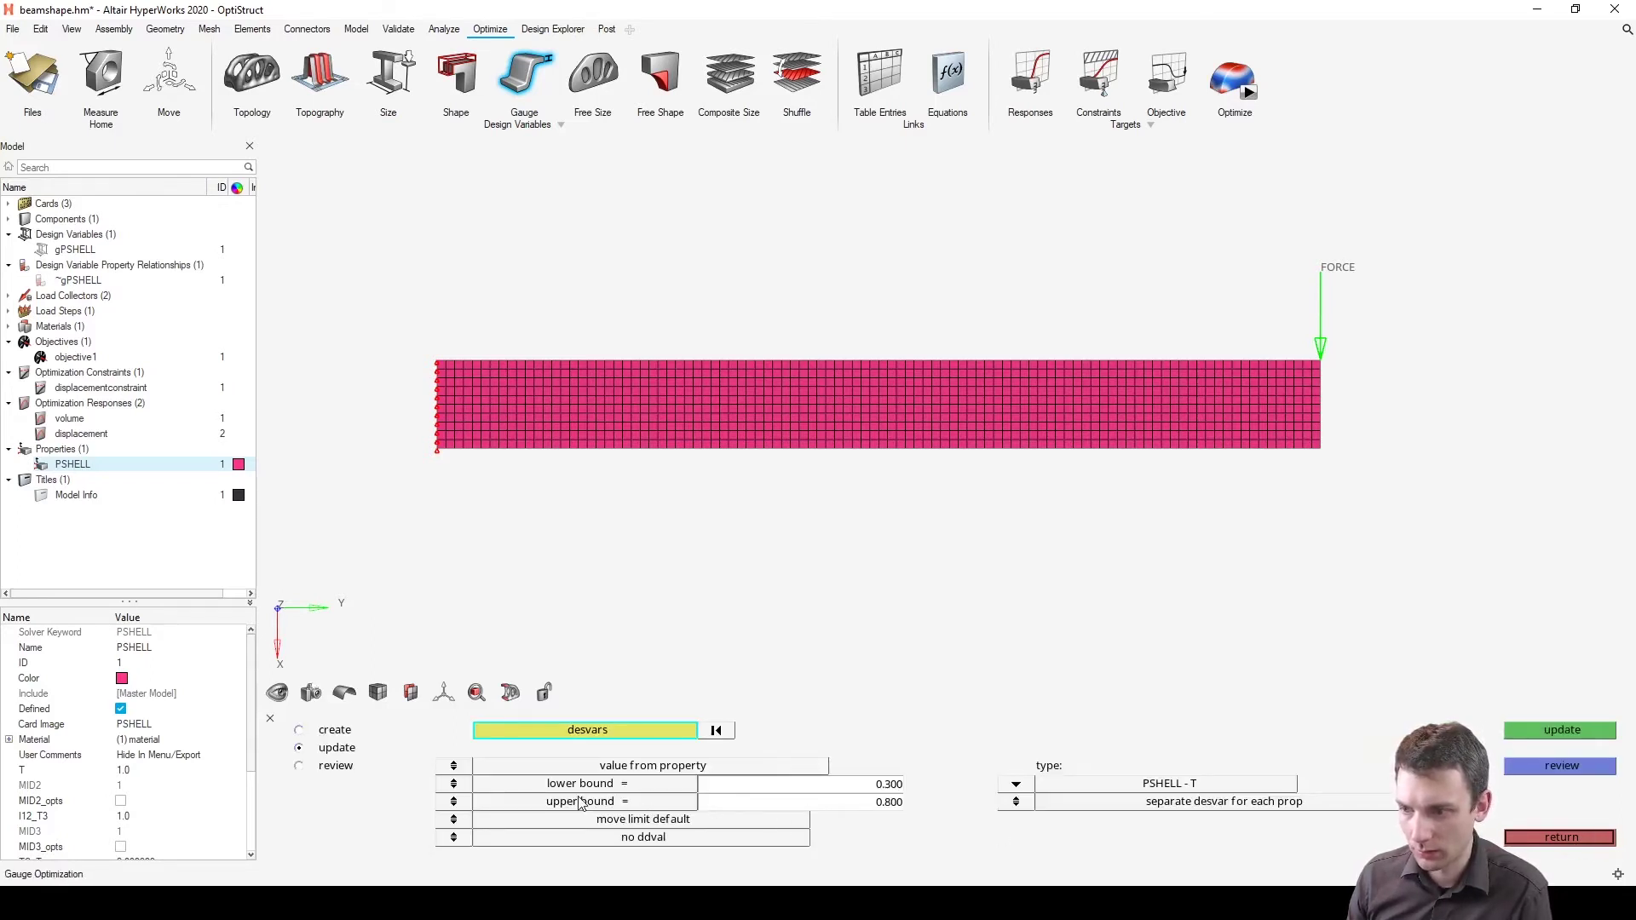
click(886, 804)
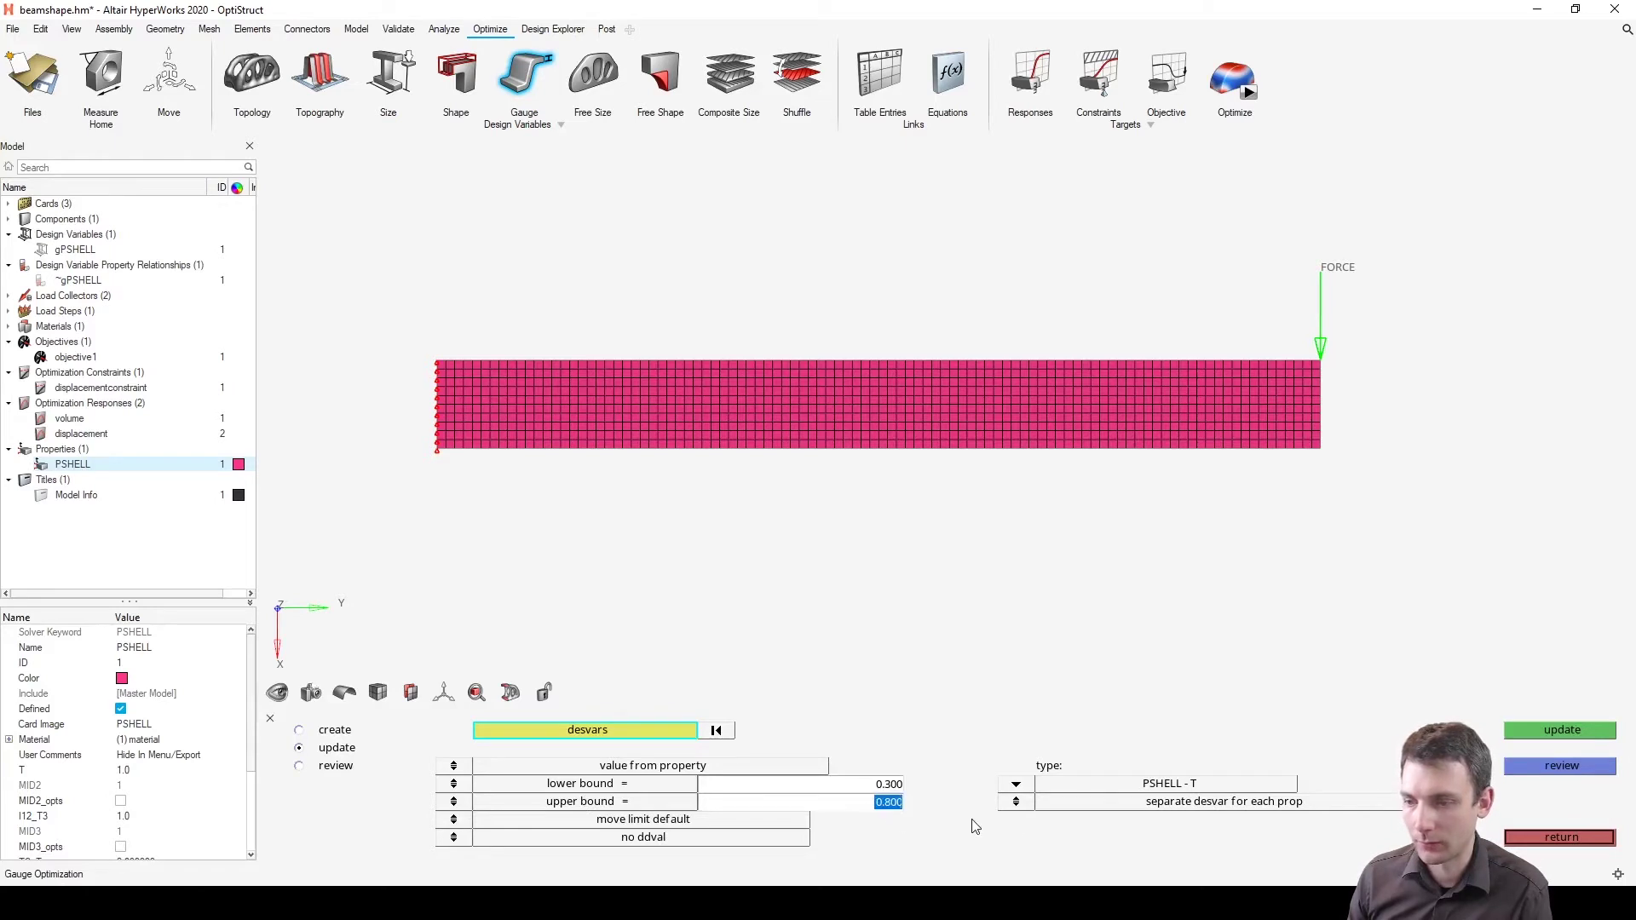
text(1)
key(Return)
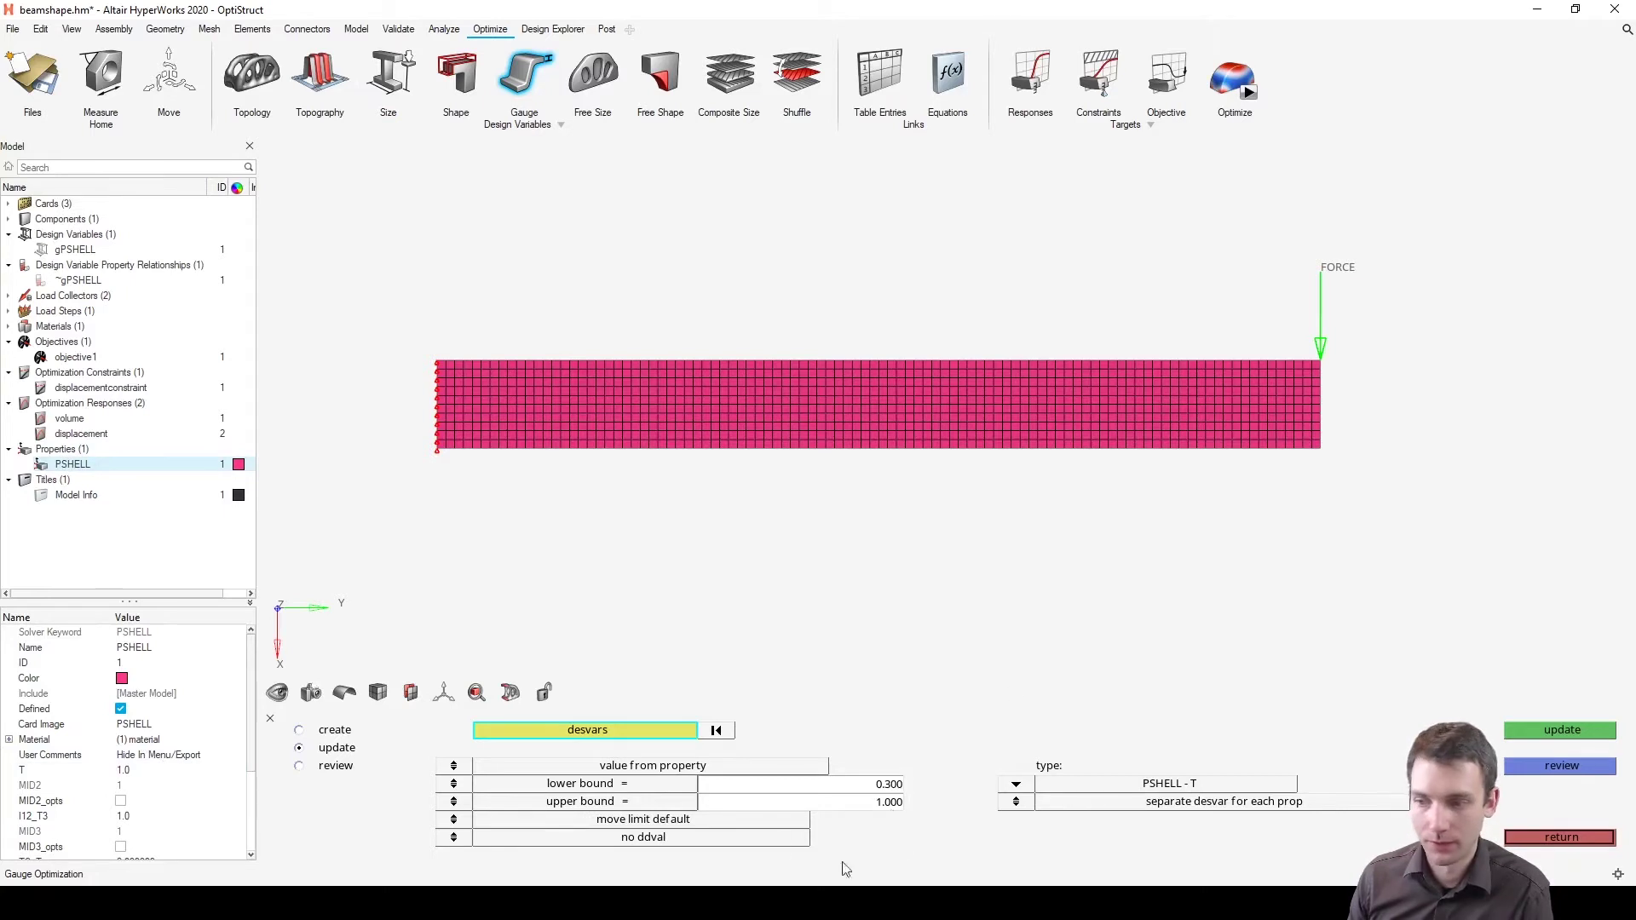
click(1561, 729)
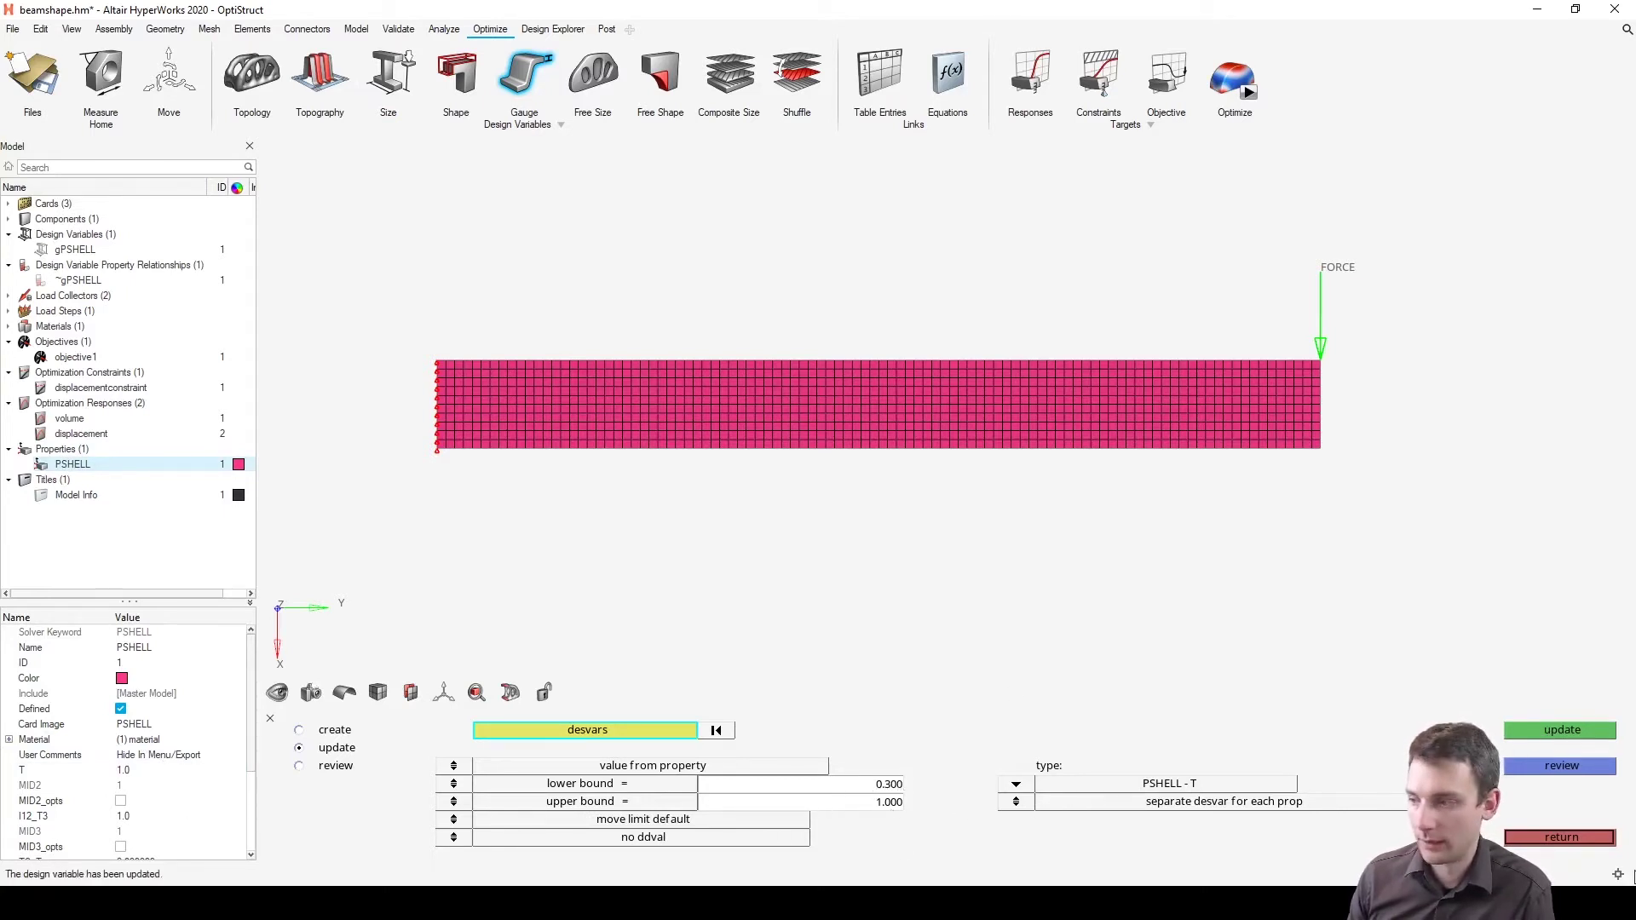
click(1556, 839)
Step: Run the OptiStruct optimization, overwriting beamshapeparameters.fem, and check iteration 1's maximum displacement in the optimization summary
click(1246, 100)
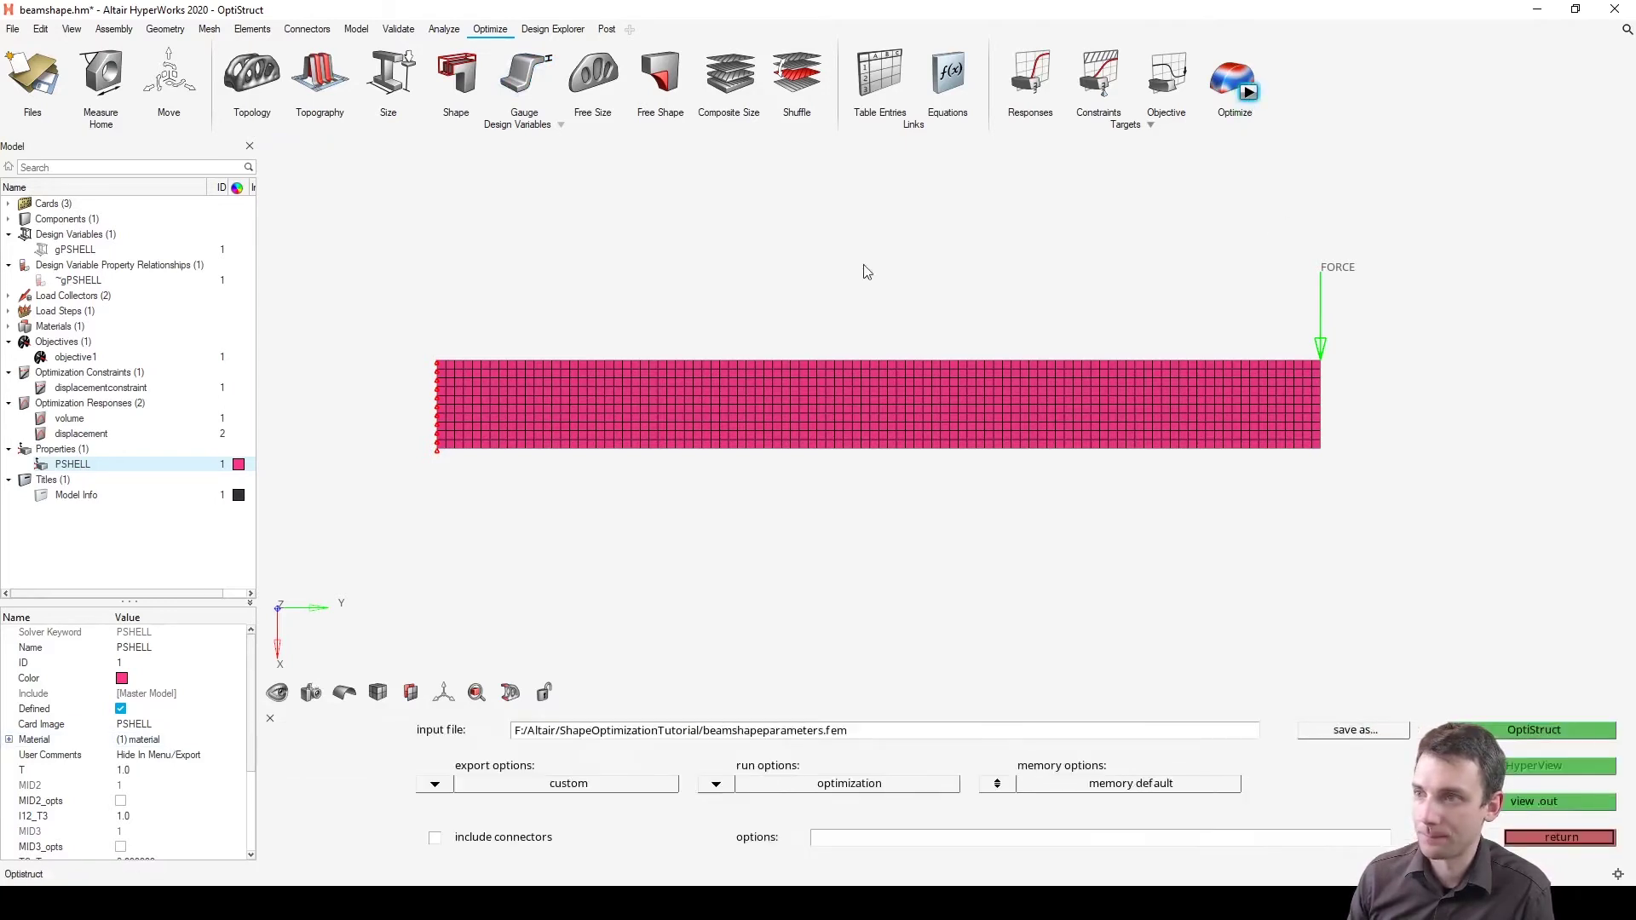
click(1533, 730)
click(876, 516)
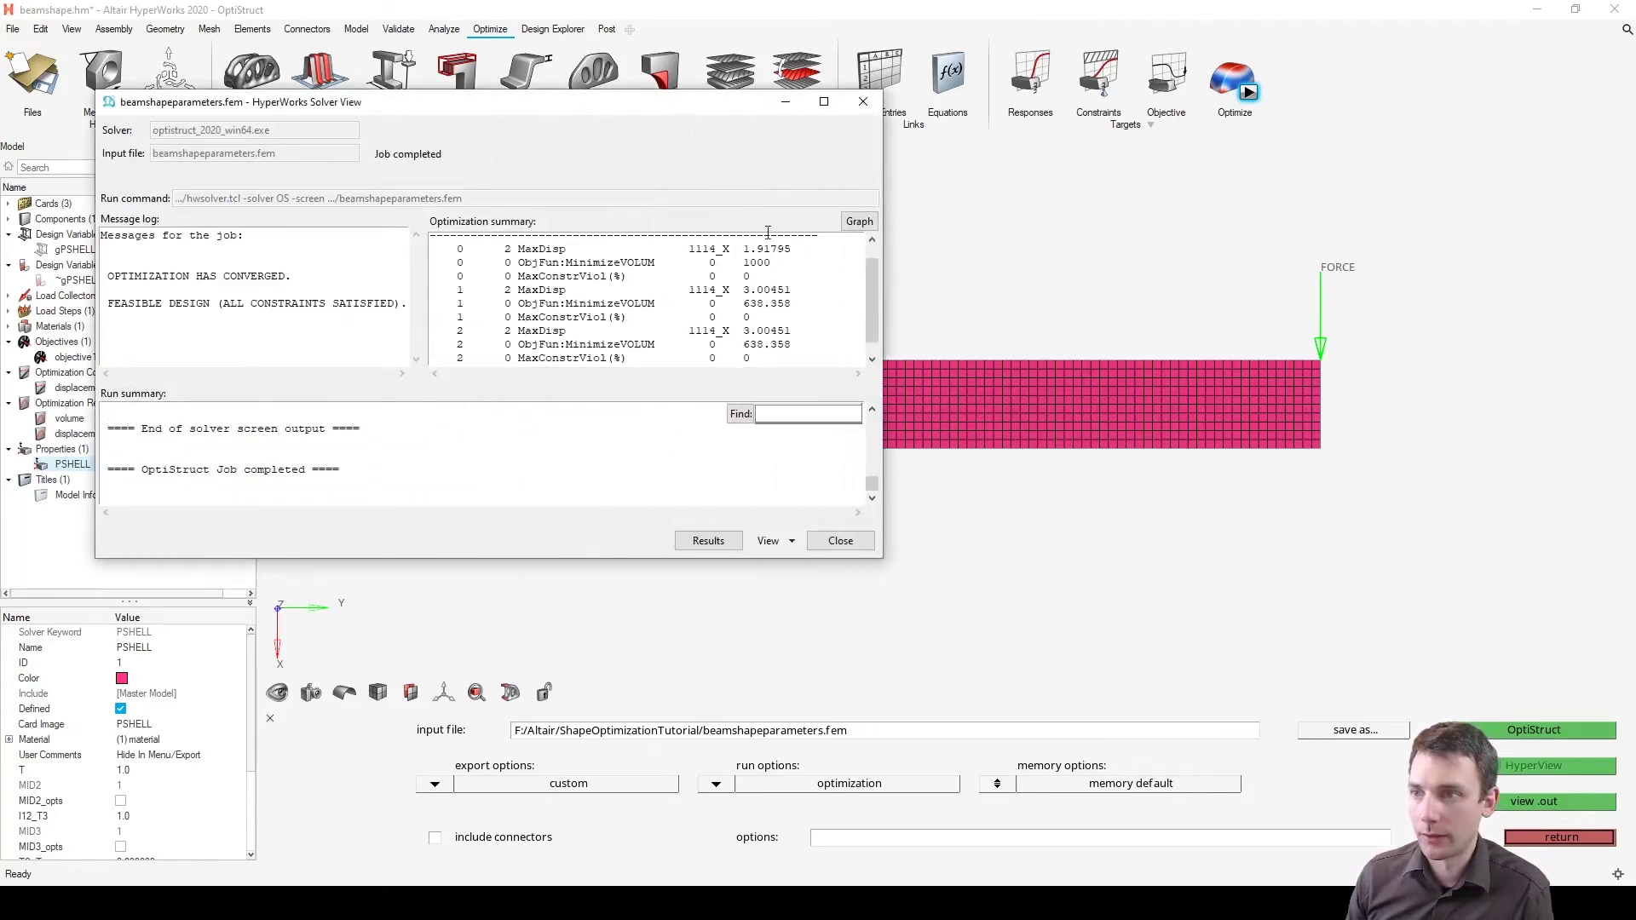
triple_click(750, 286)
click(753, 288)
drag(744, 288, 806, 287)
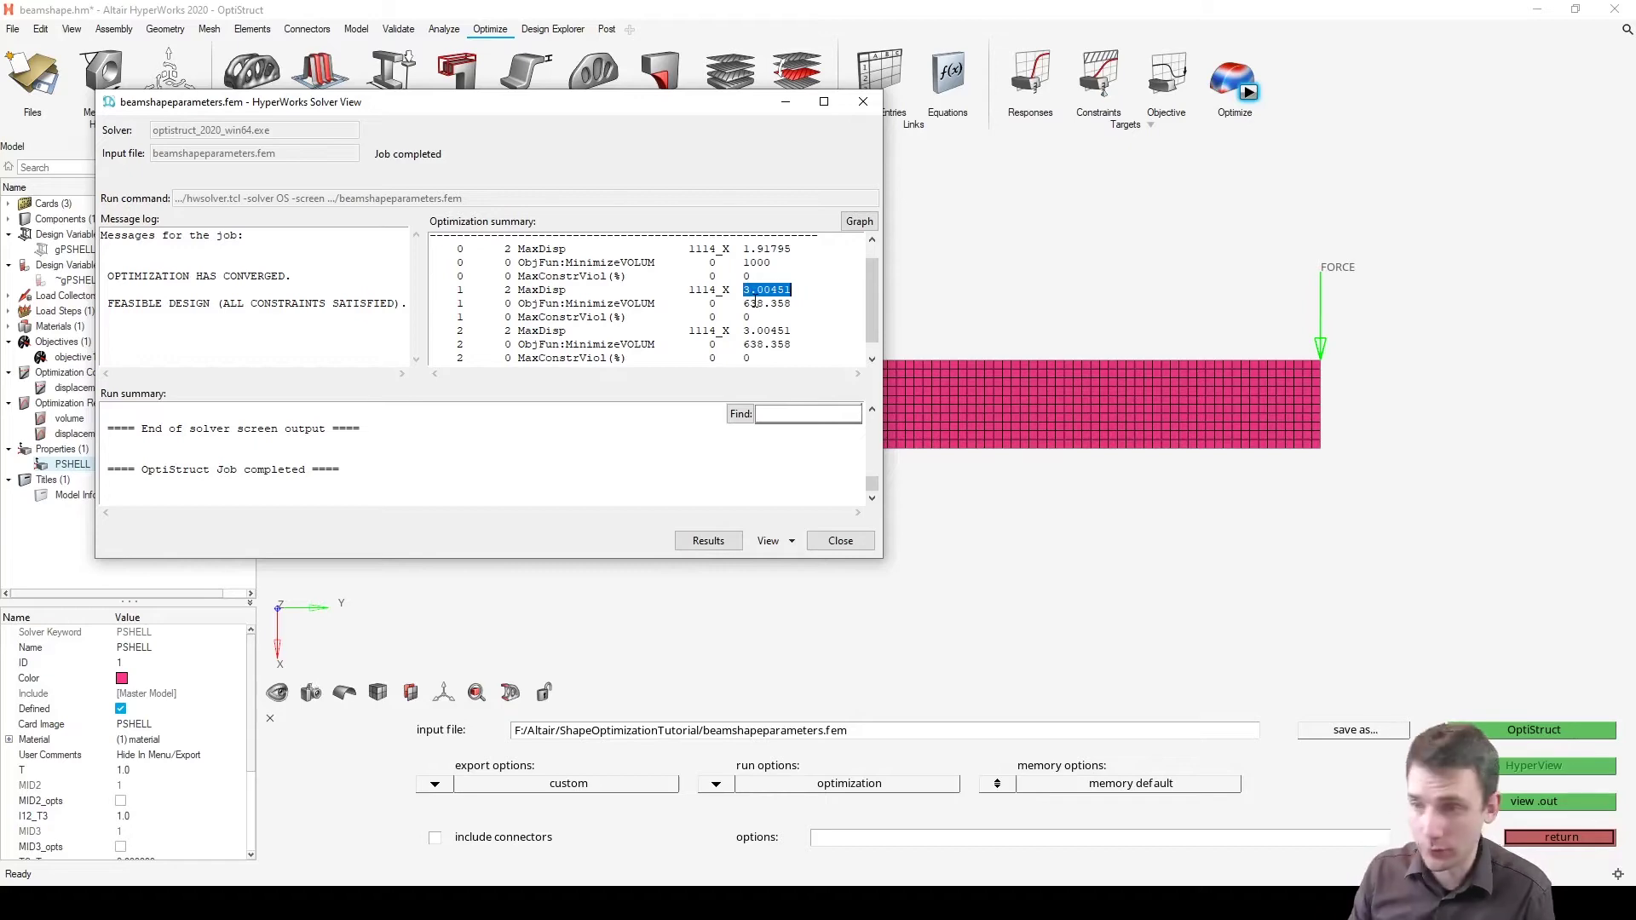
Step: Open the optimization results in HyperView and contour the element thicknesses of the design history at Iteration 0
click(726, 542)
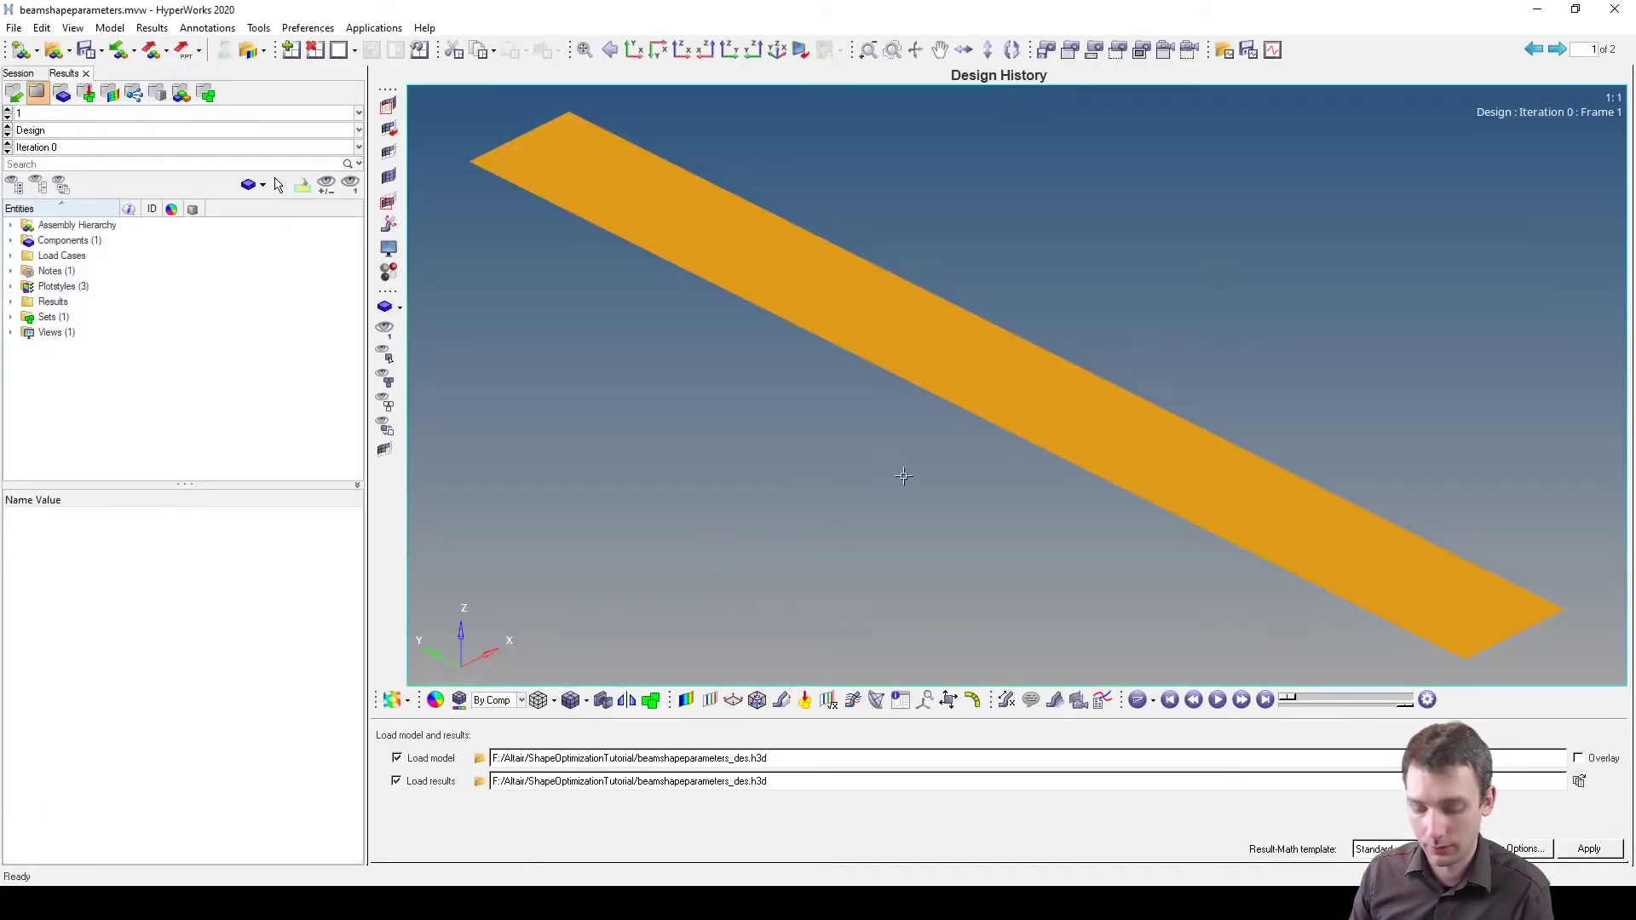
ctrl+drag(1012, 463, 884, 368)
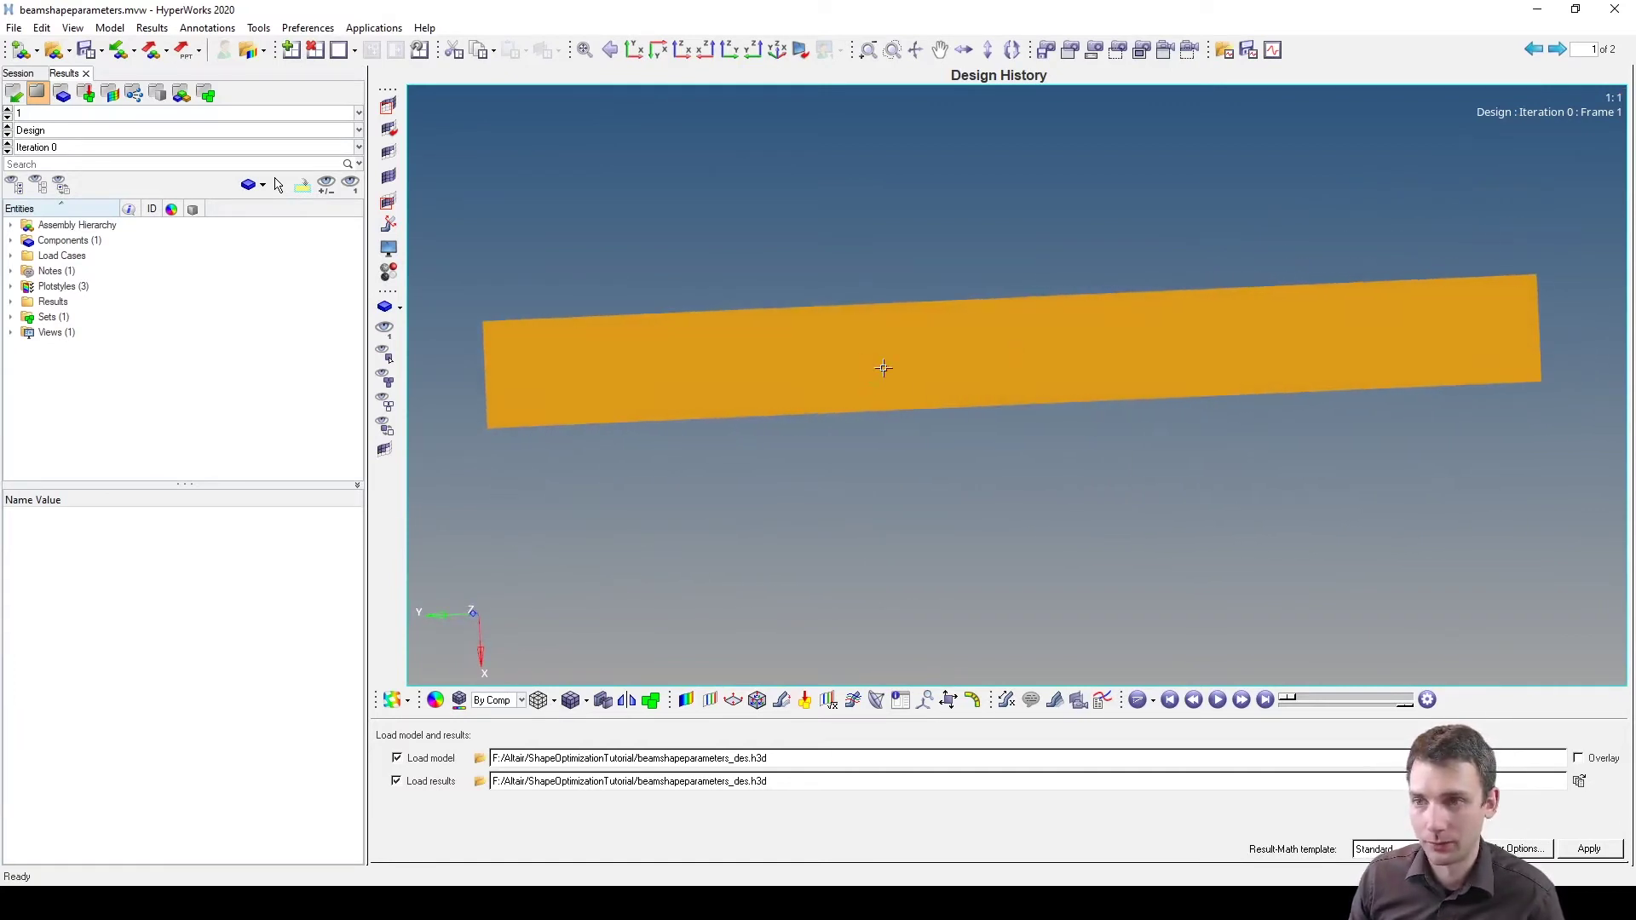
click(224, 146)
click(223, 158)
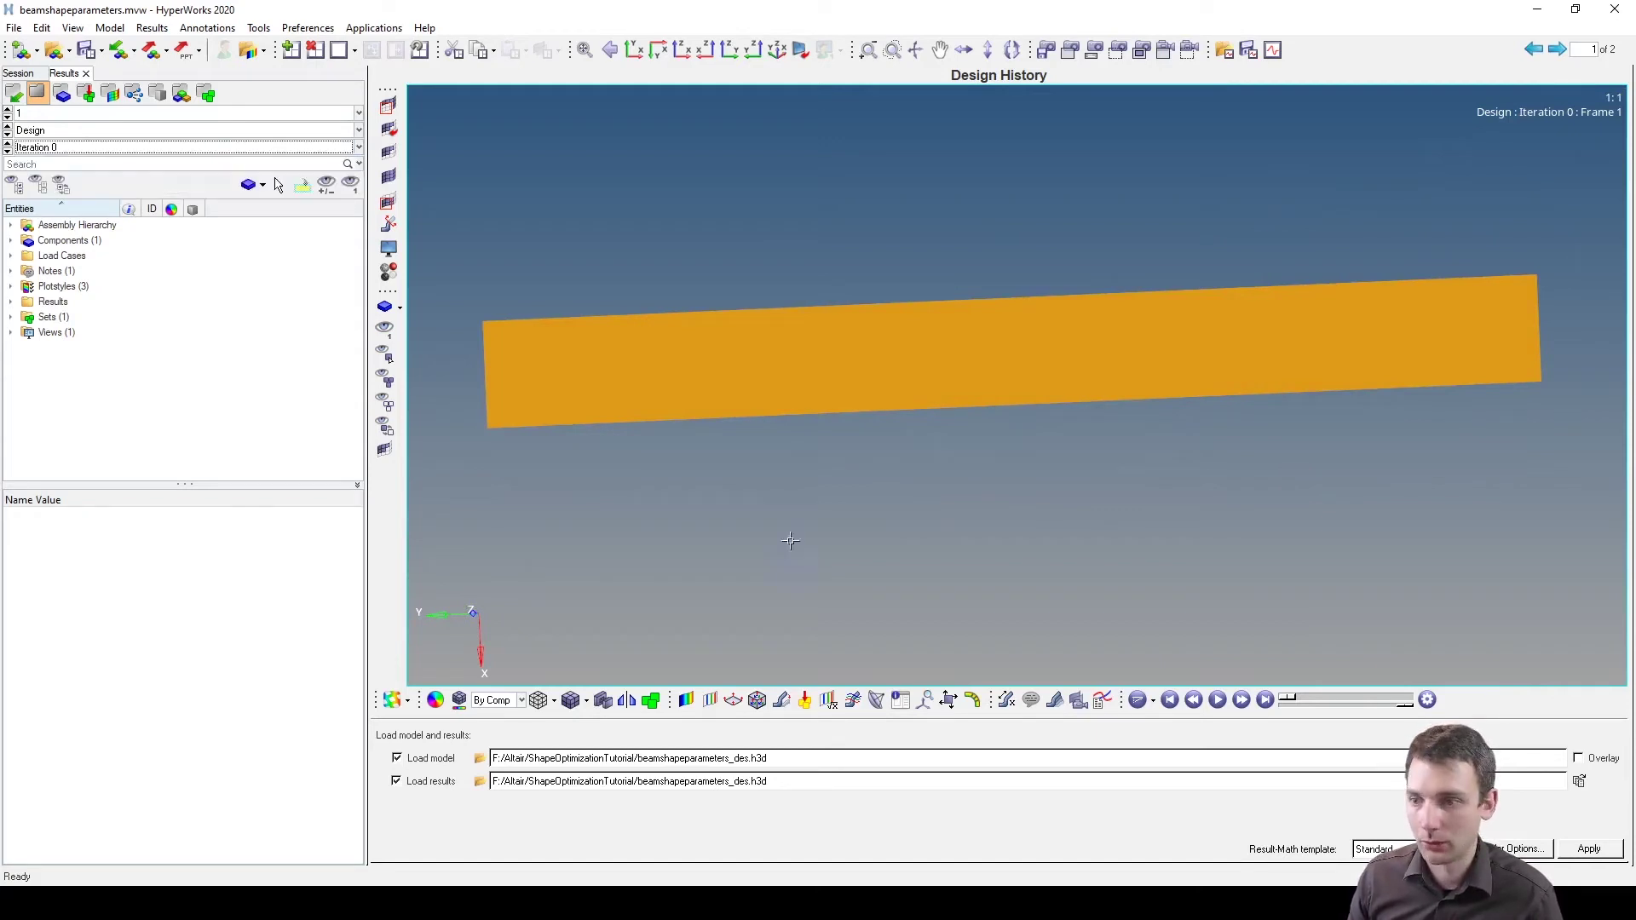
click(692, 706)
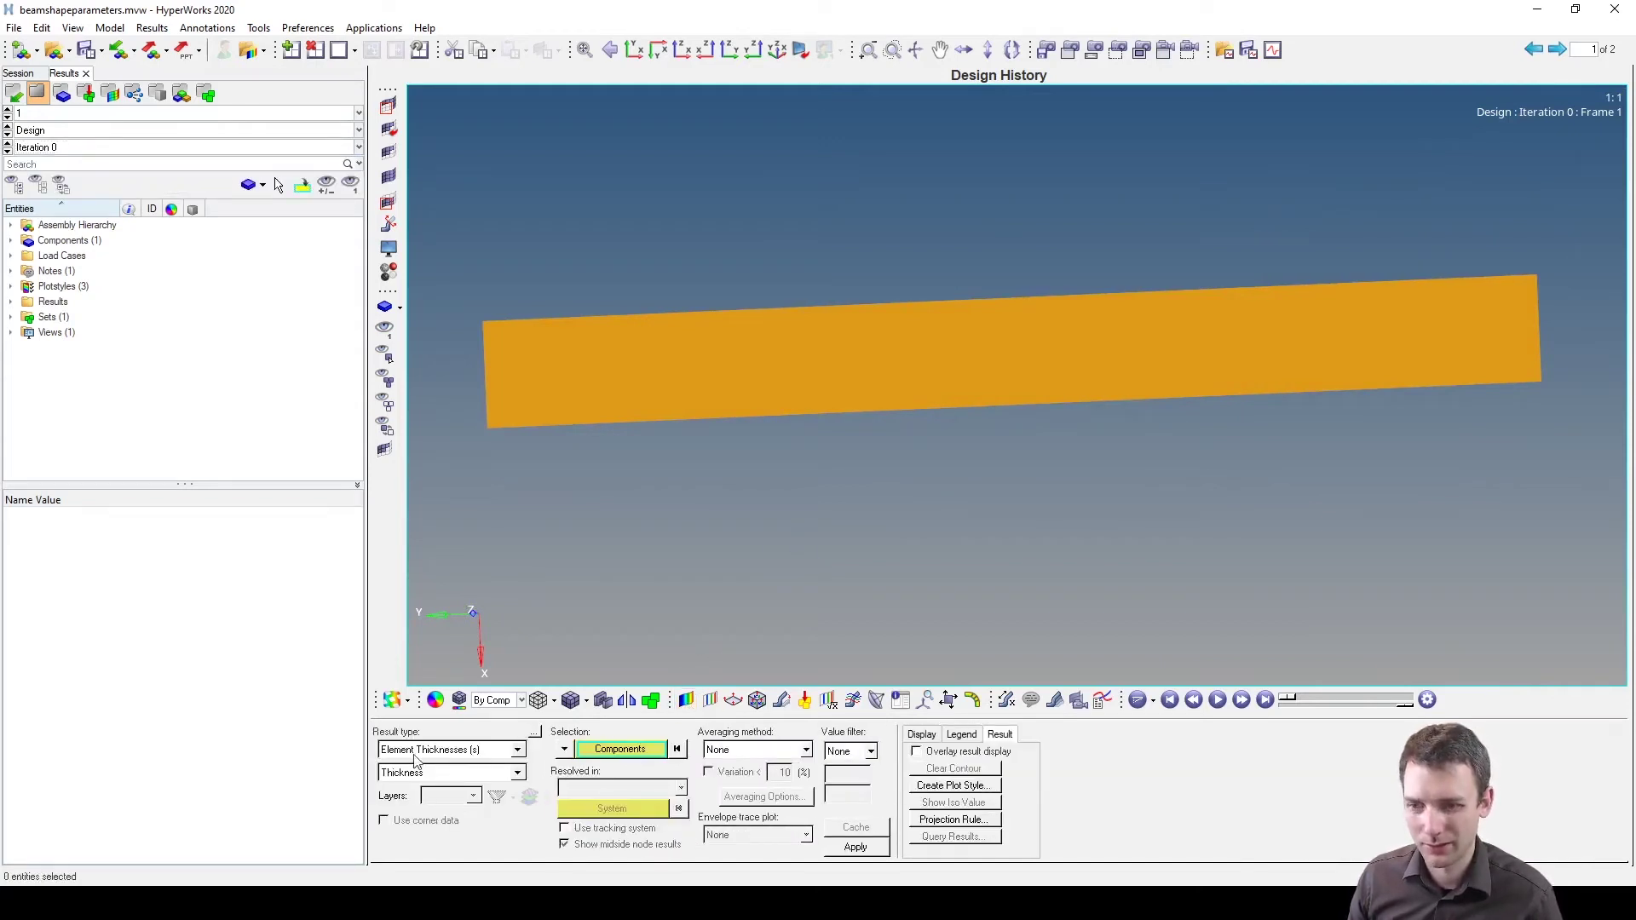
click(878, 847)
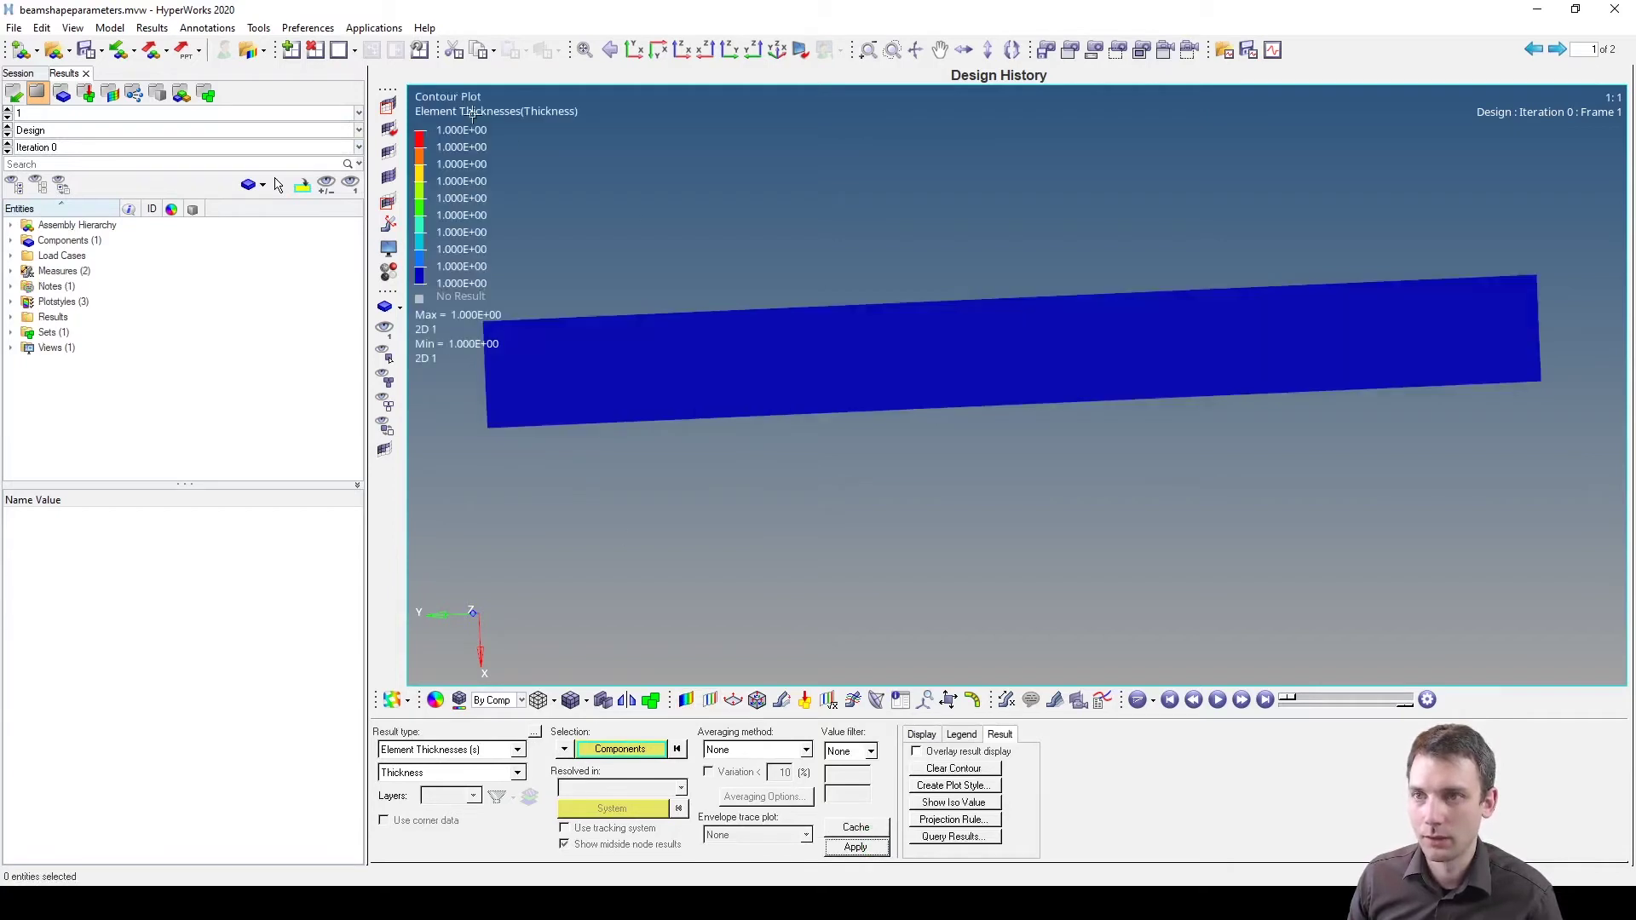
Step: Switch the design history to Iteration 2 and reapply the element thickness contour
click(62, 148)
click(70, 183)
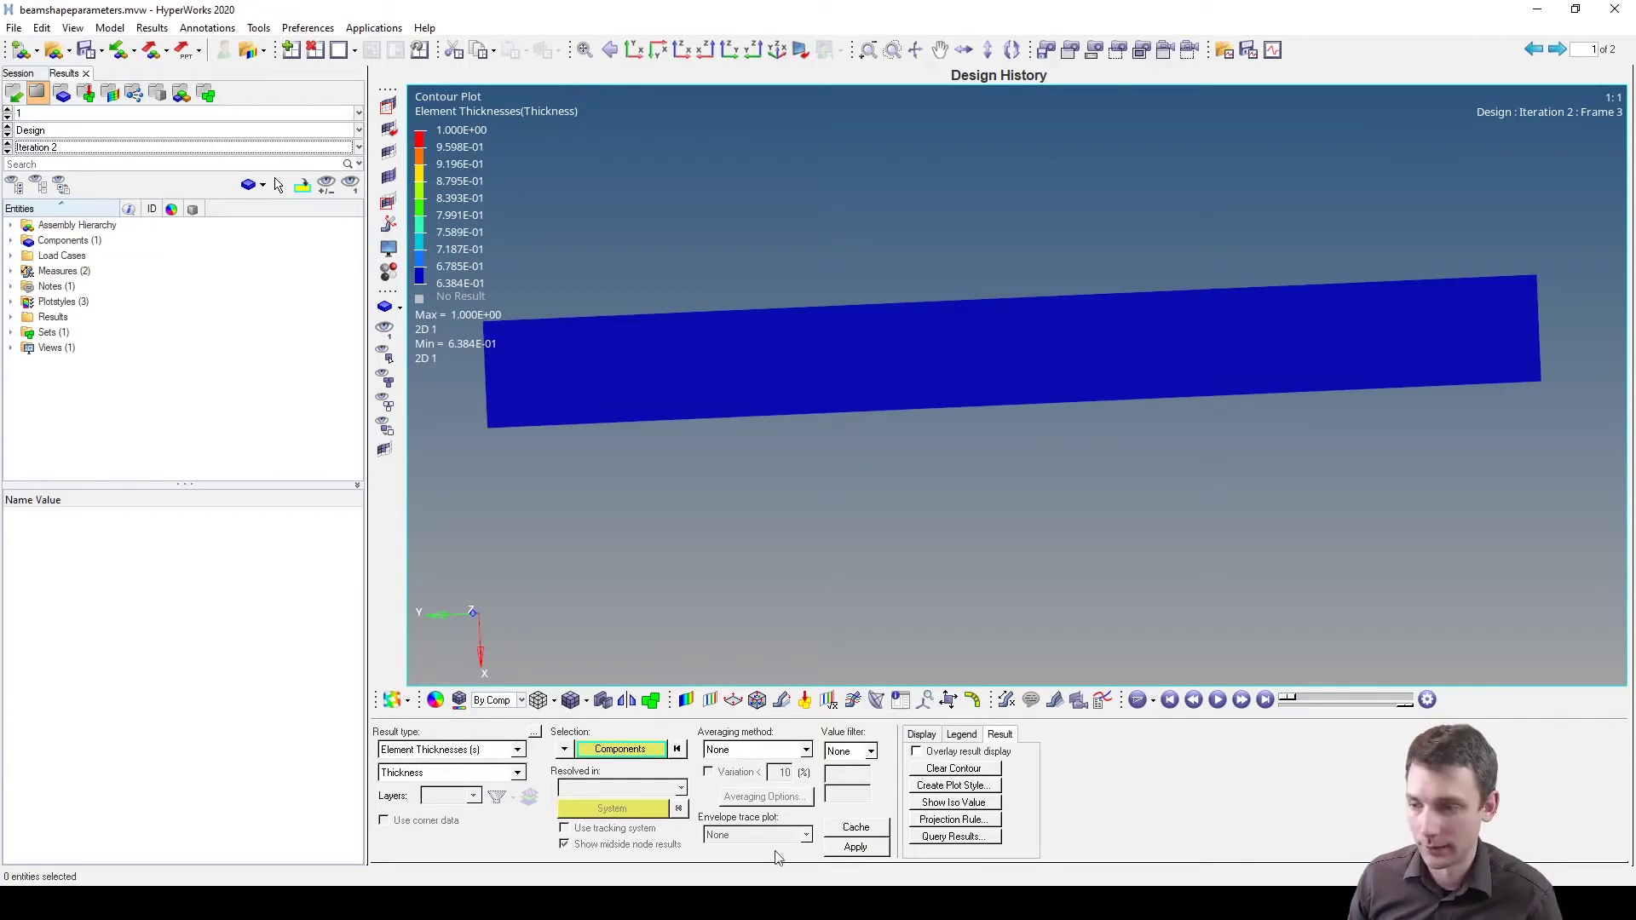
click(873, 849)
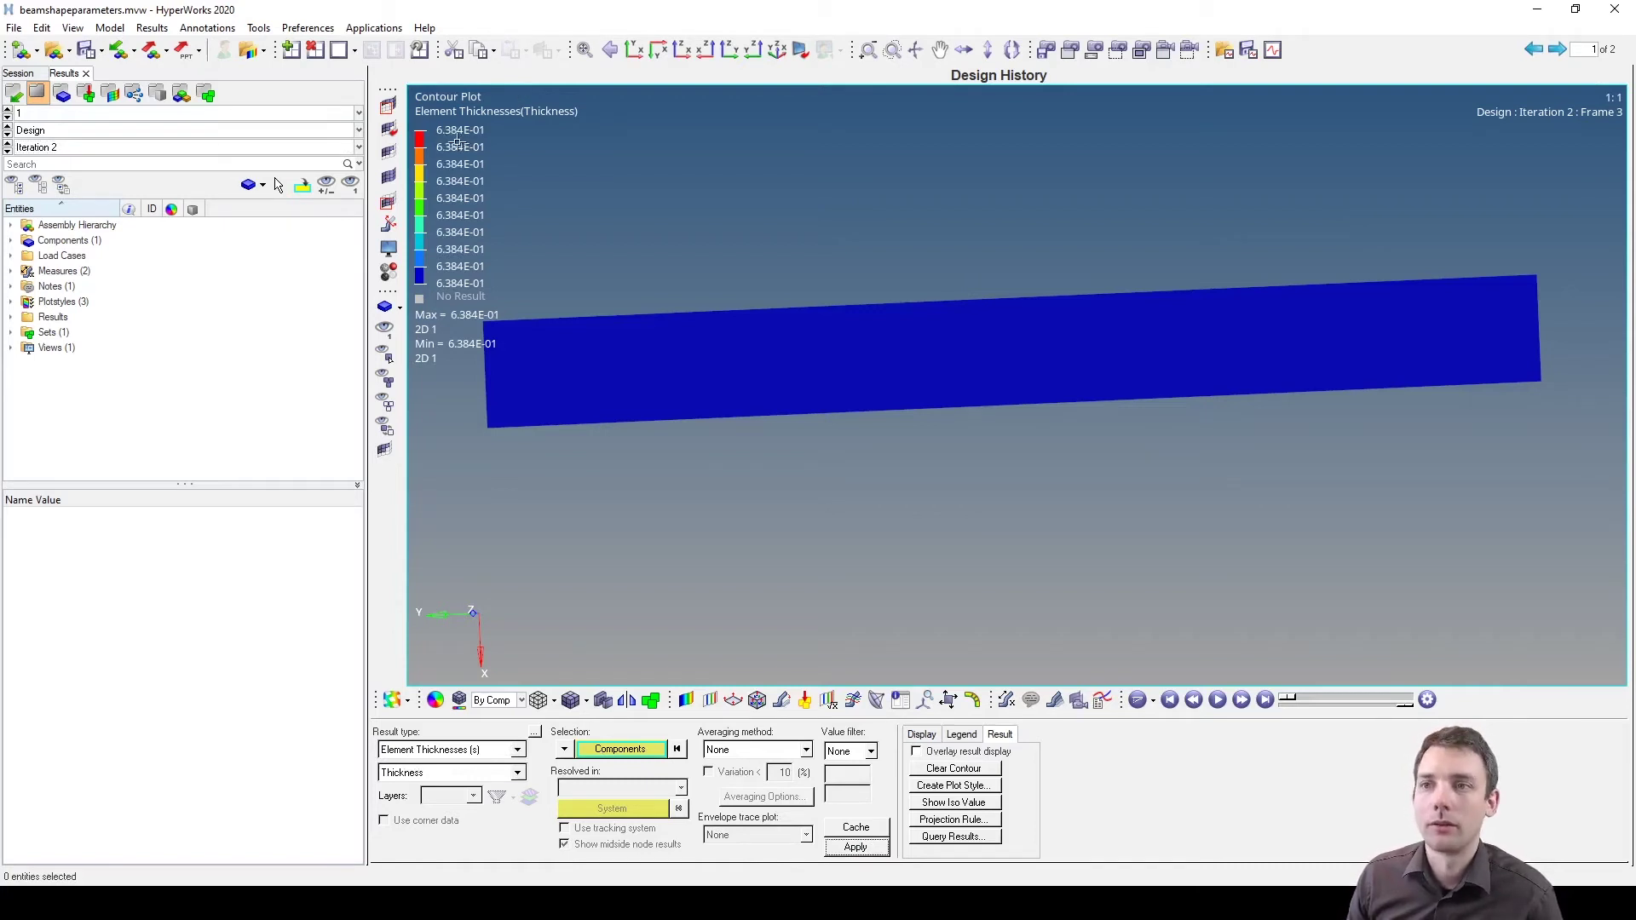
scroll(1008, 321, down, 2)
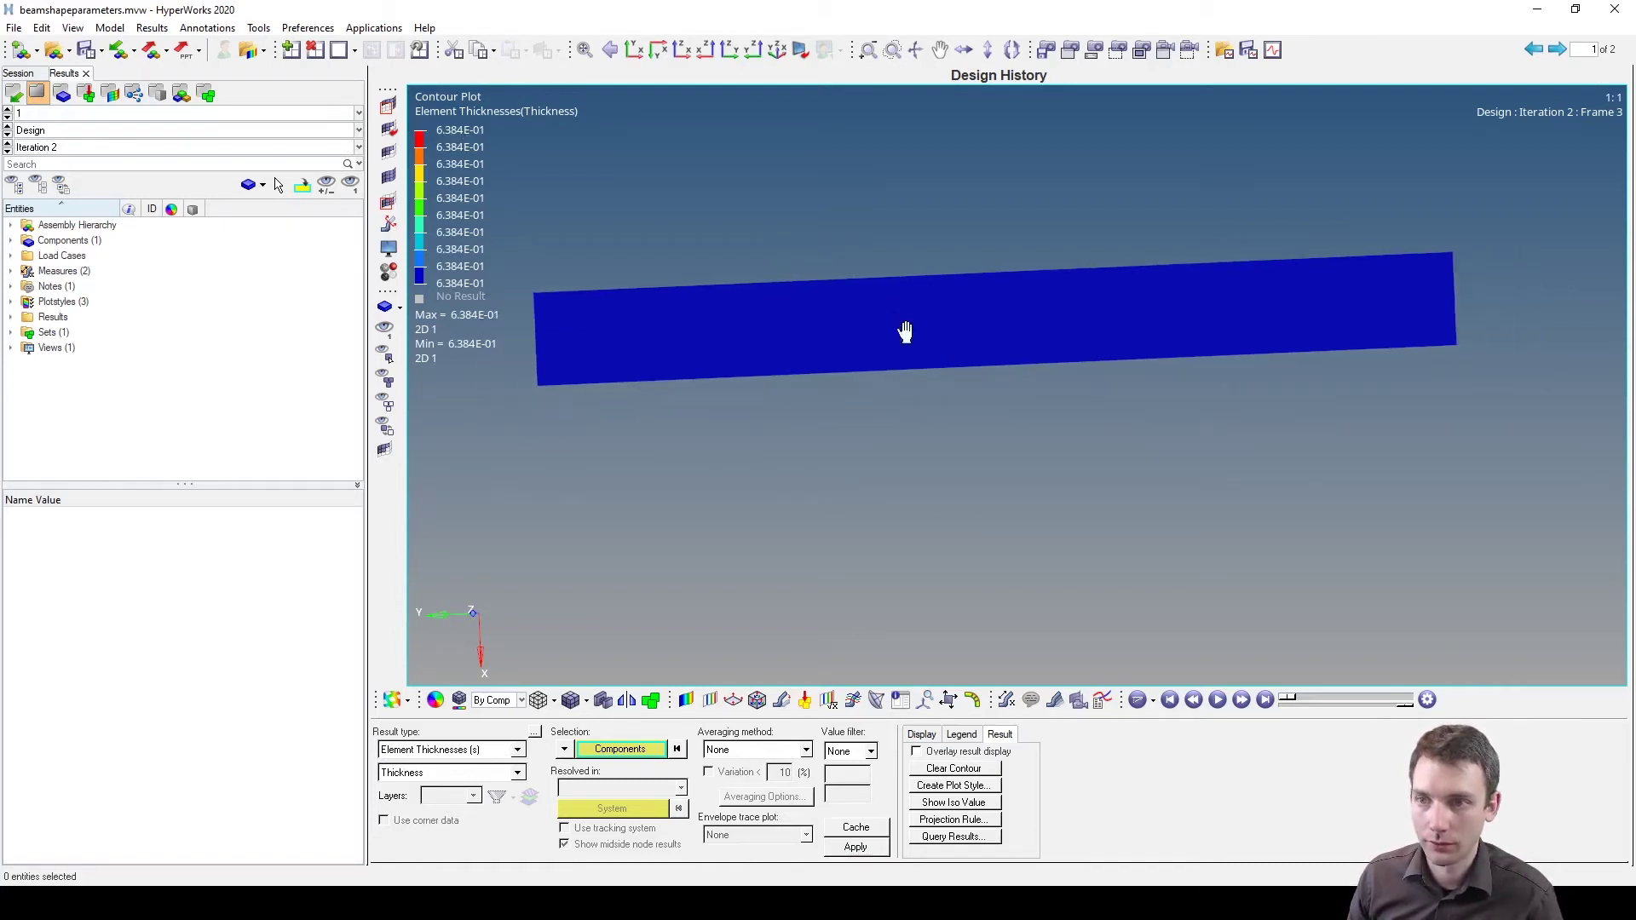
ctrl+right_drag(902, 315, 903, 416)
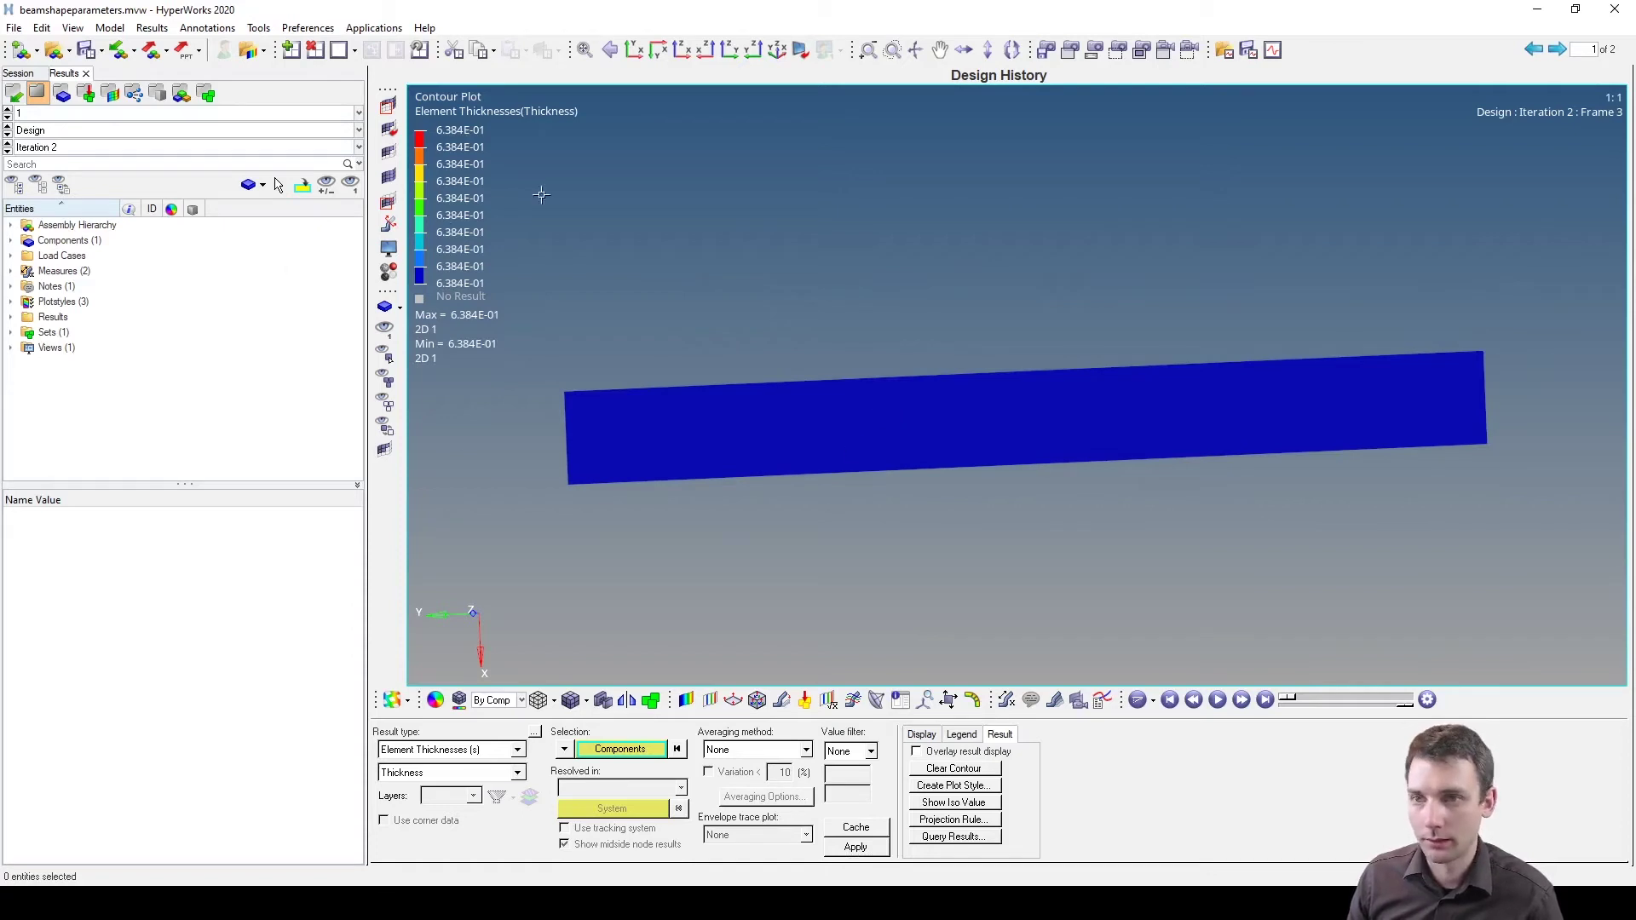
Step: Contour the displacement magnitude for Subcase 2 (Load) and show it at Iteration 2
click(1556, 50)
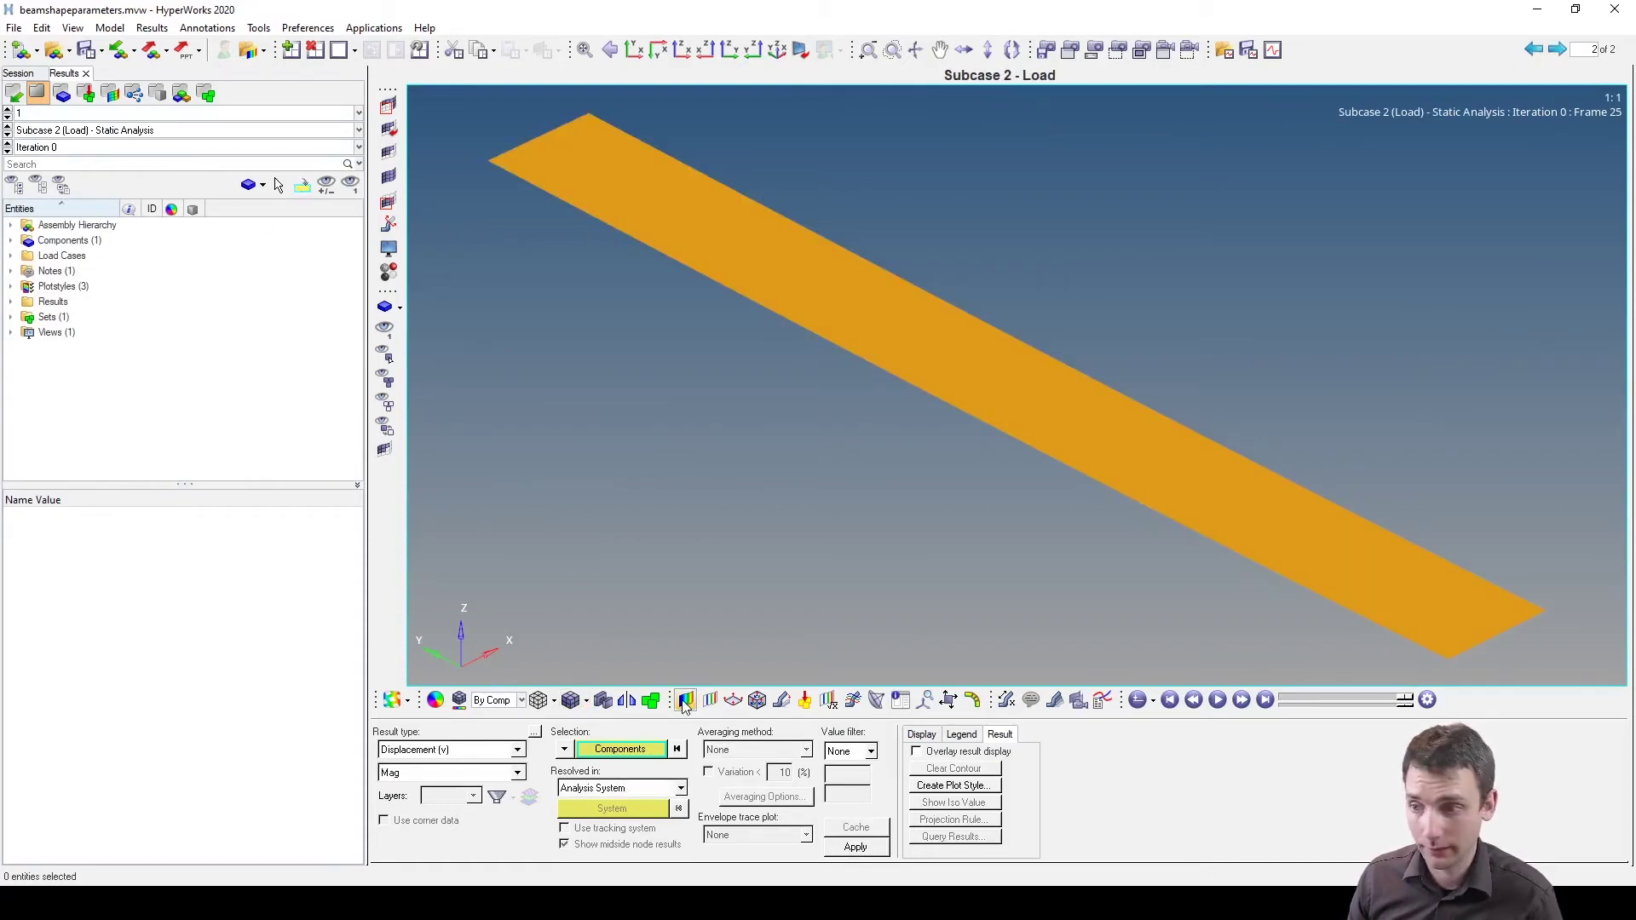
click(856, 846)
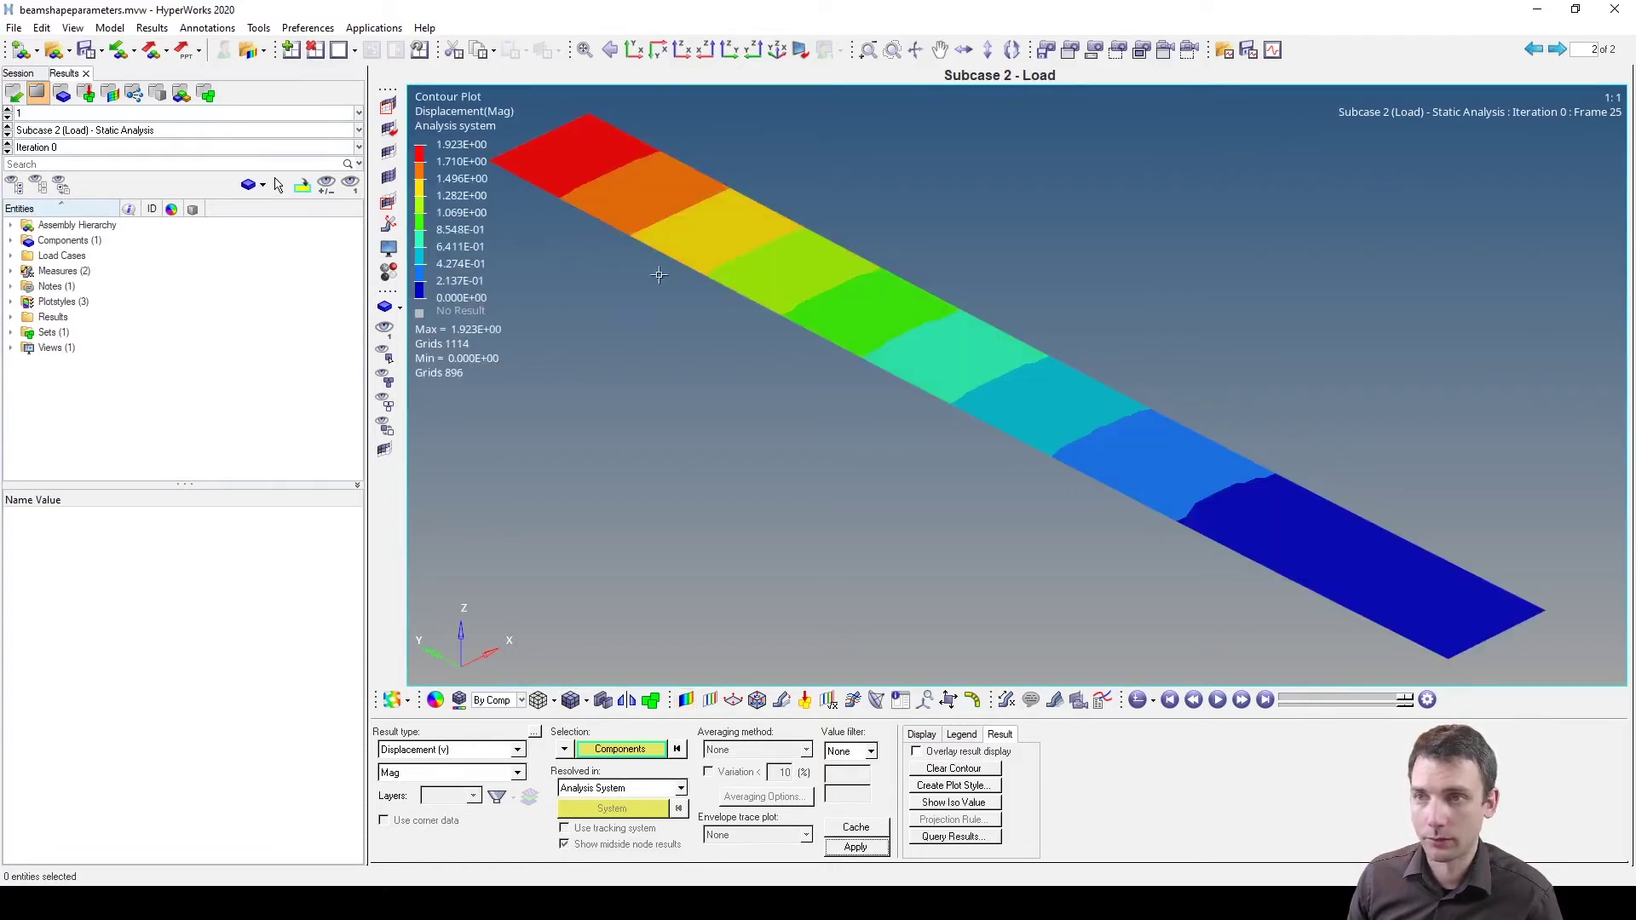
click(124, 146)
click(116, 177)
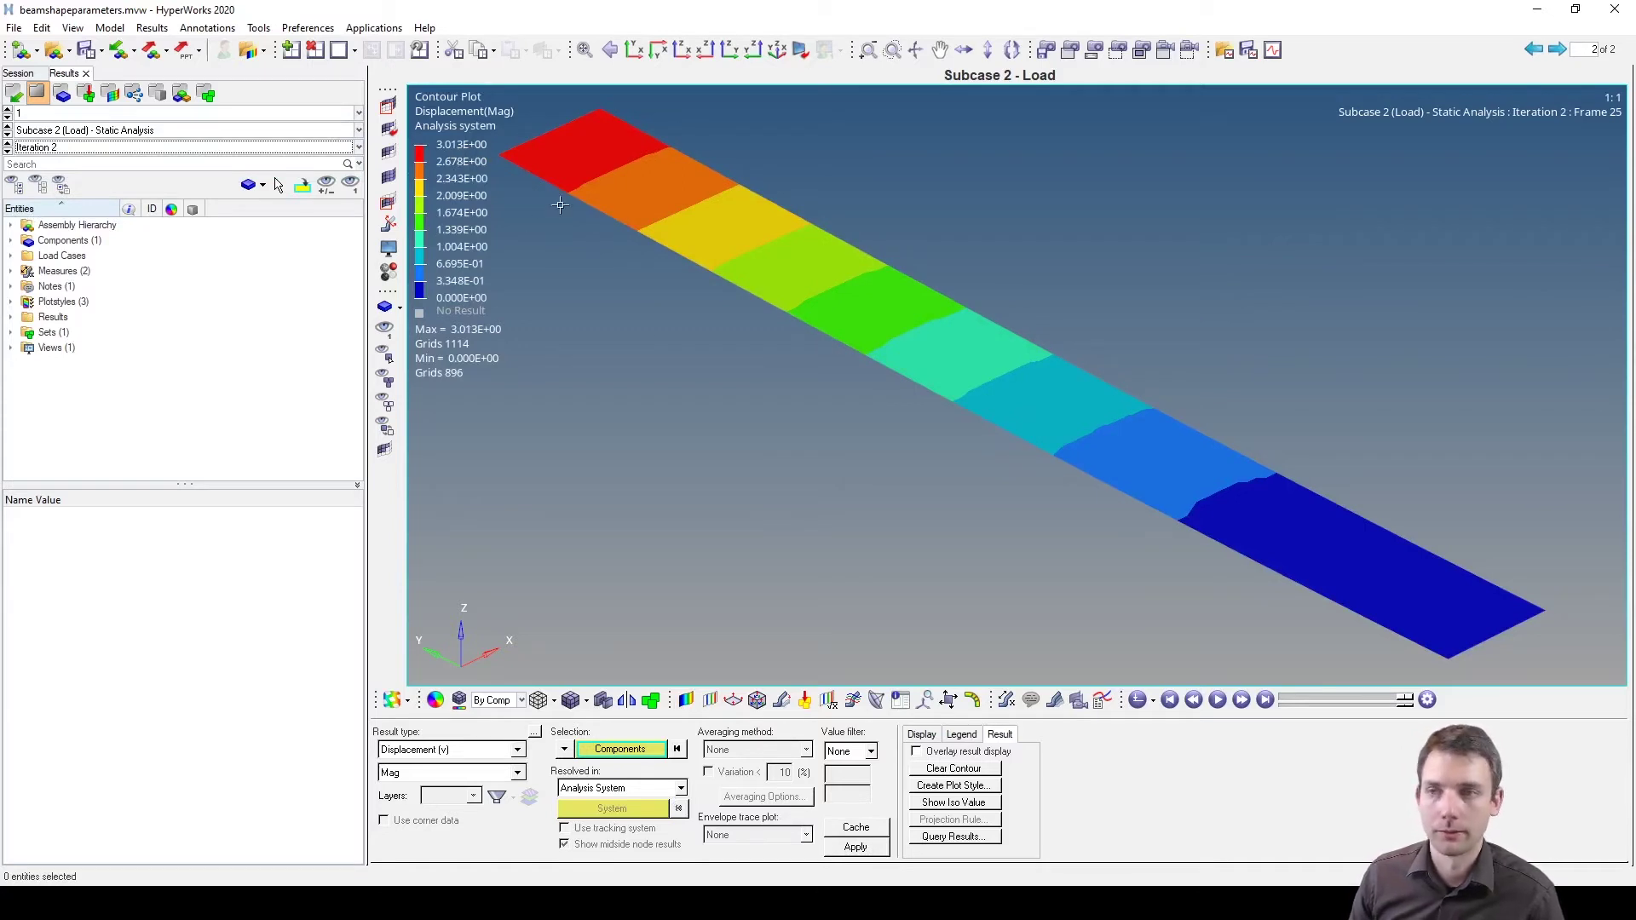
ctrl+drag(560, 204, 1003, 315)
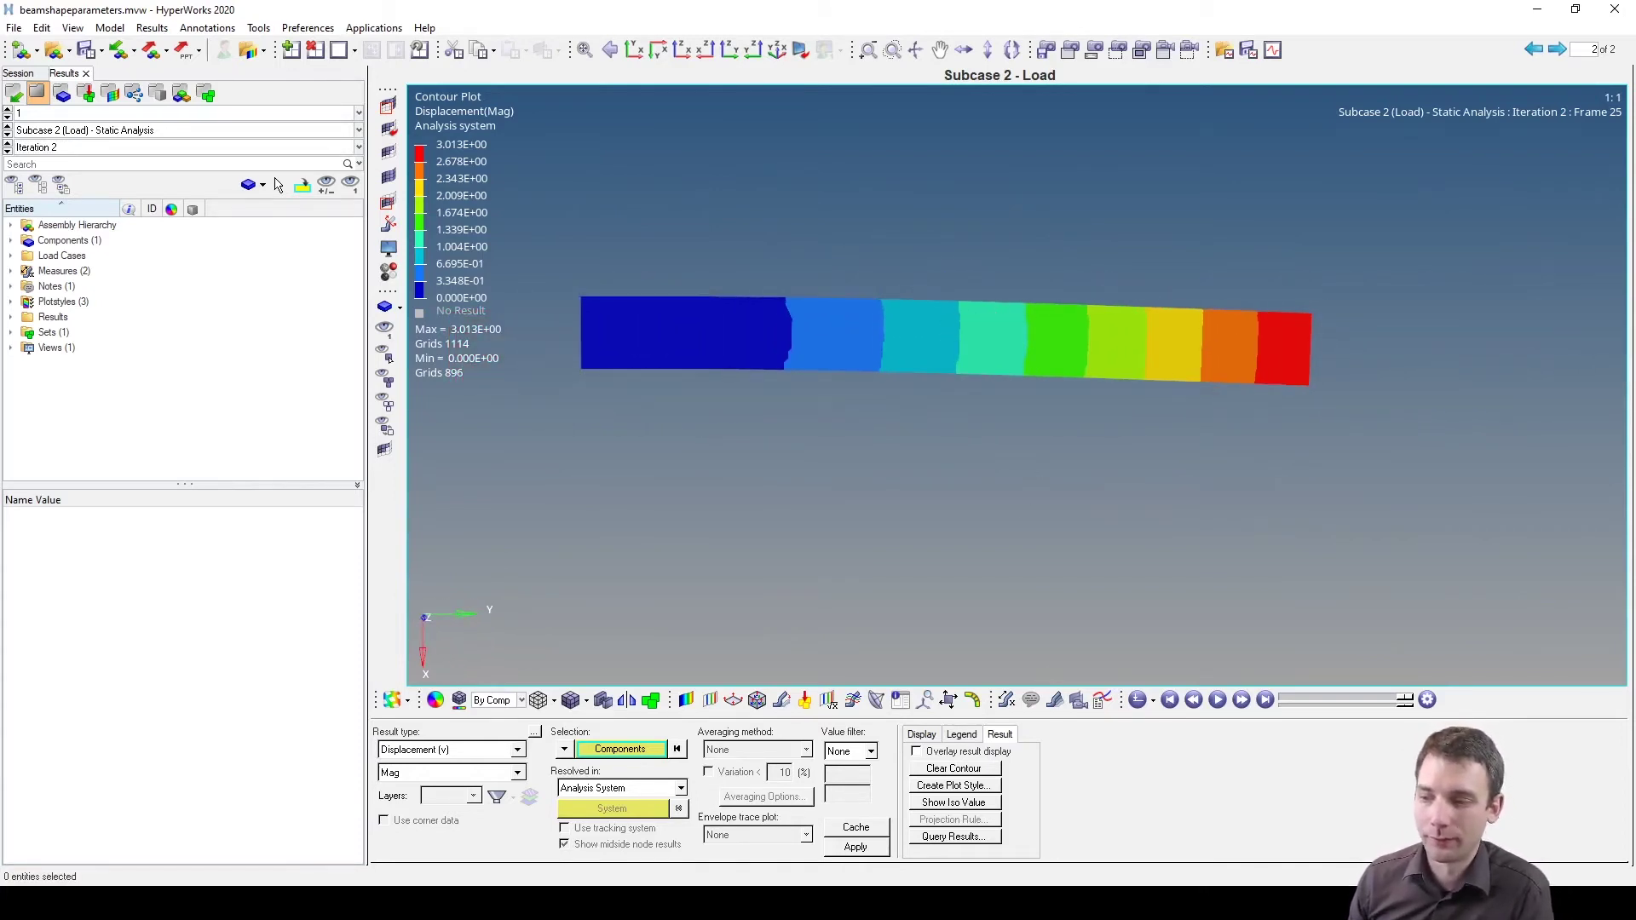
Step: Compare the objective volumes of beamshape.out and beamshapefree.out in Notepad++ with iteration 1 in this run's output file, and leave the solver setup
mouse_move(942, 903)
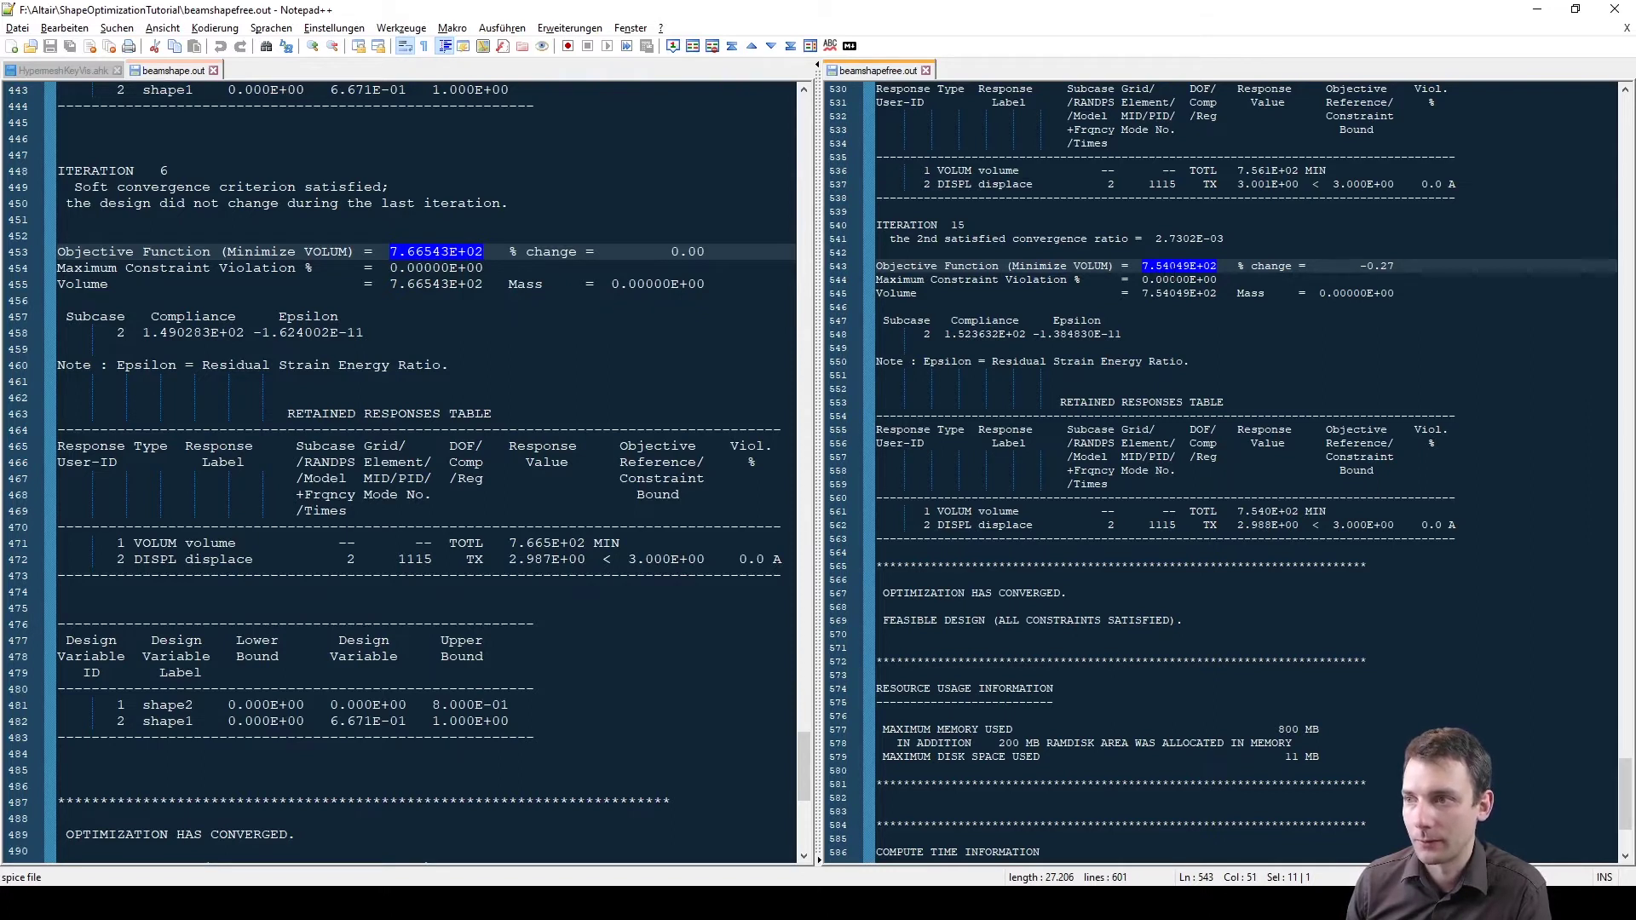
click(1536, 15)
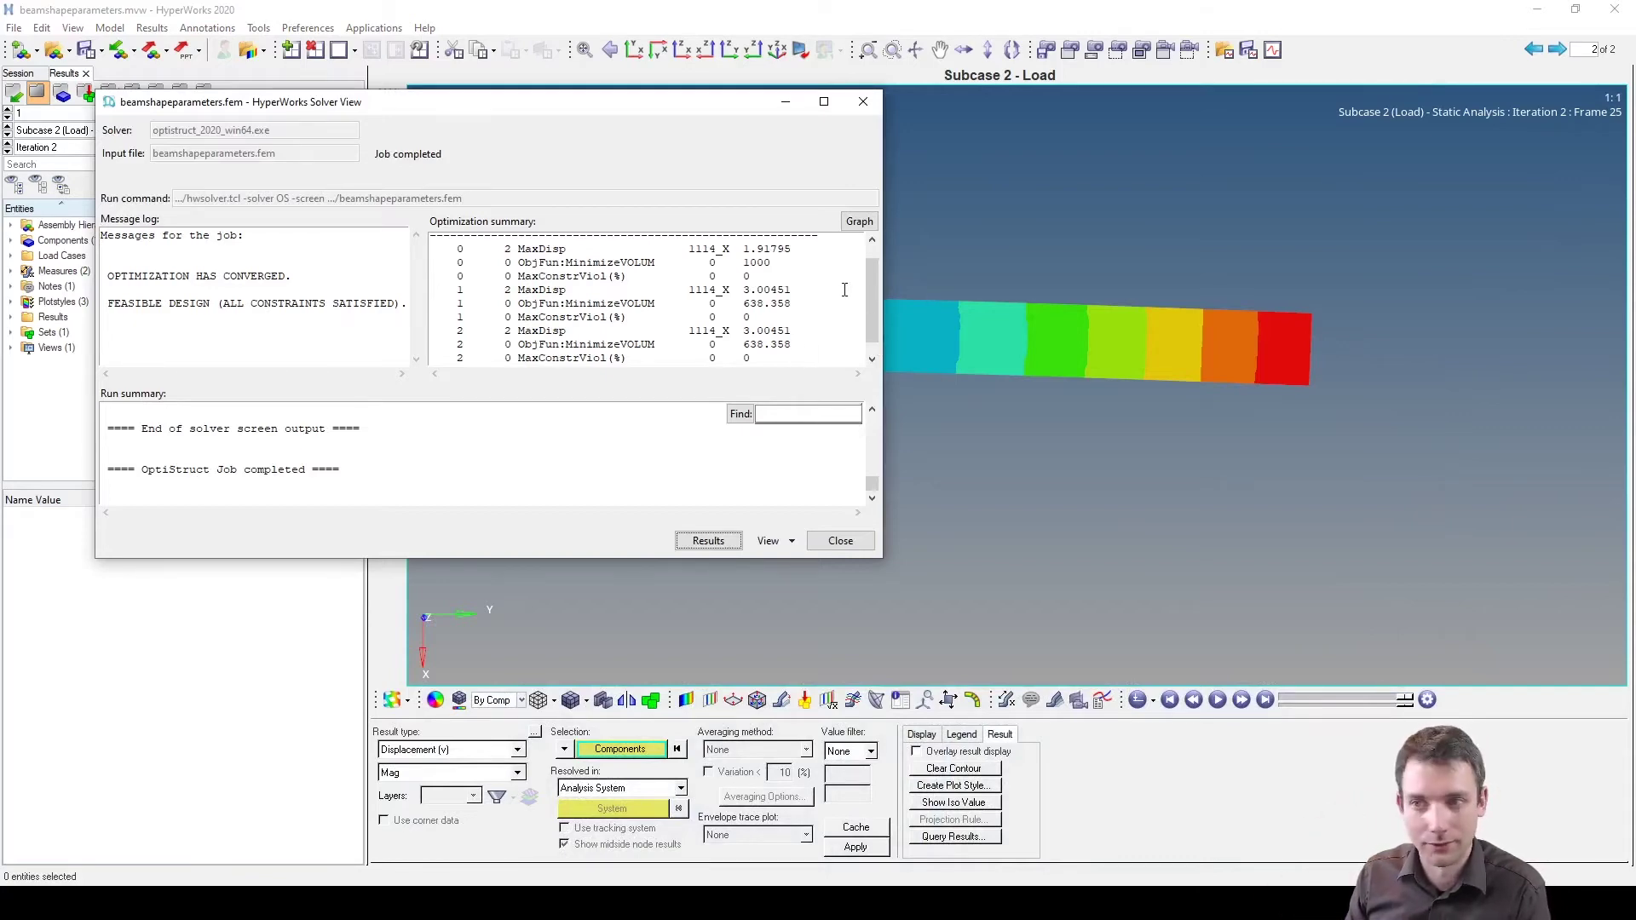
click(771, 542)
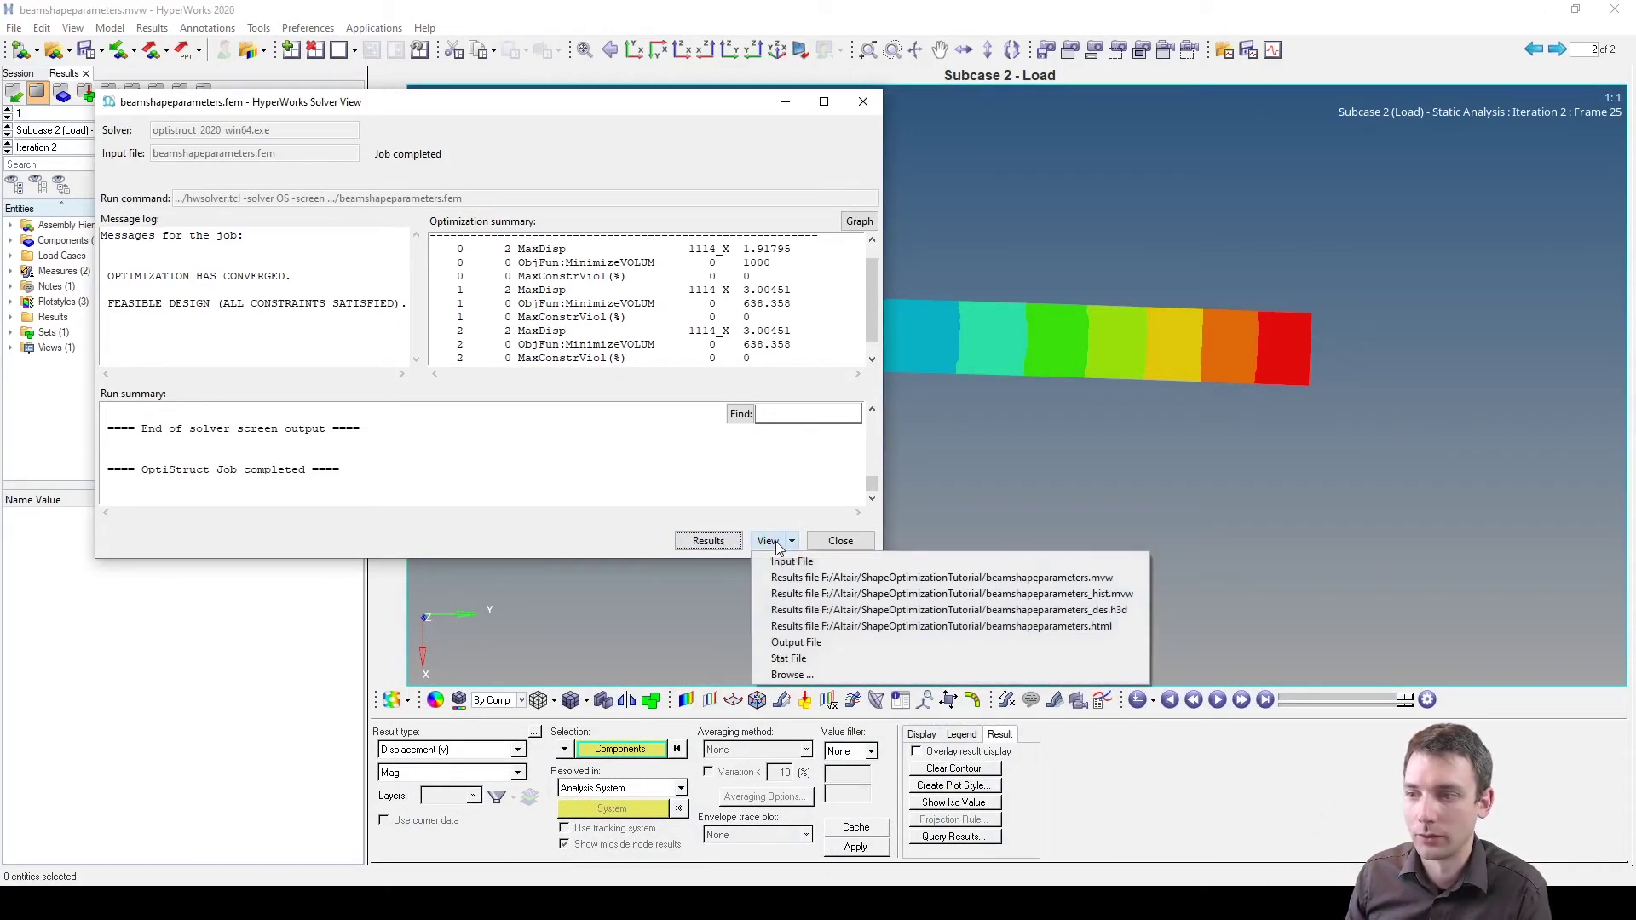
click(800, 644)
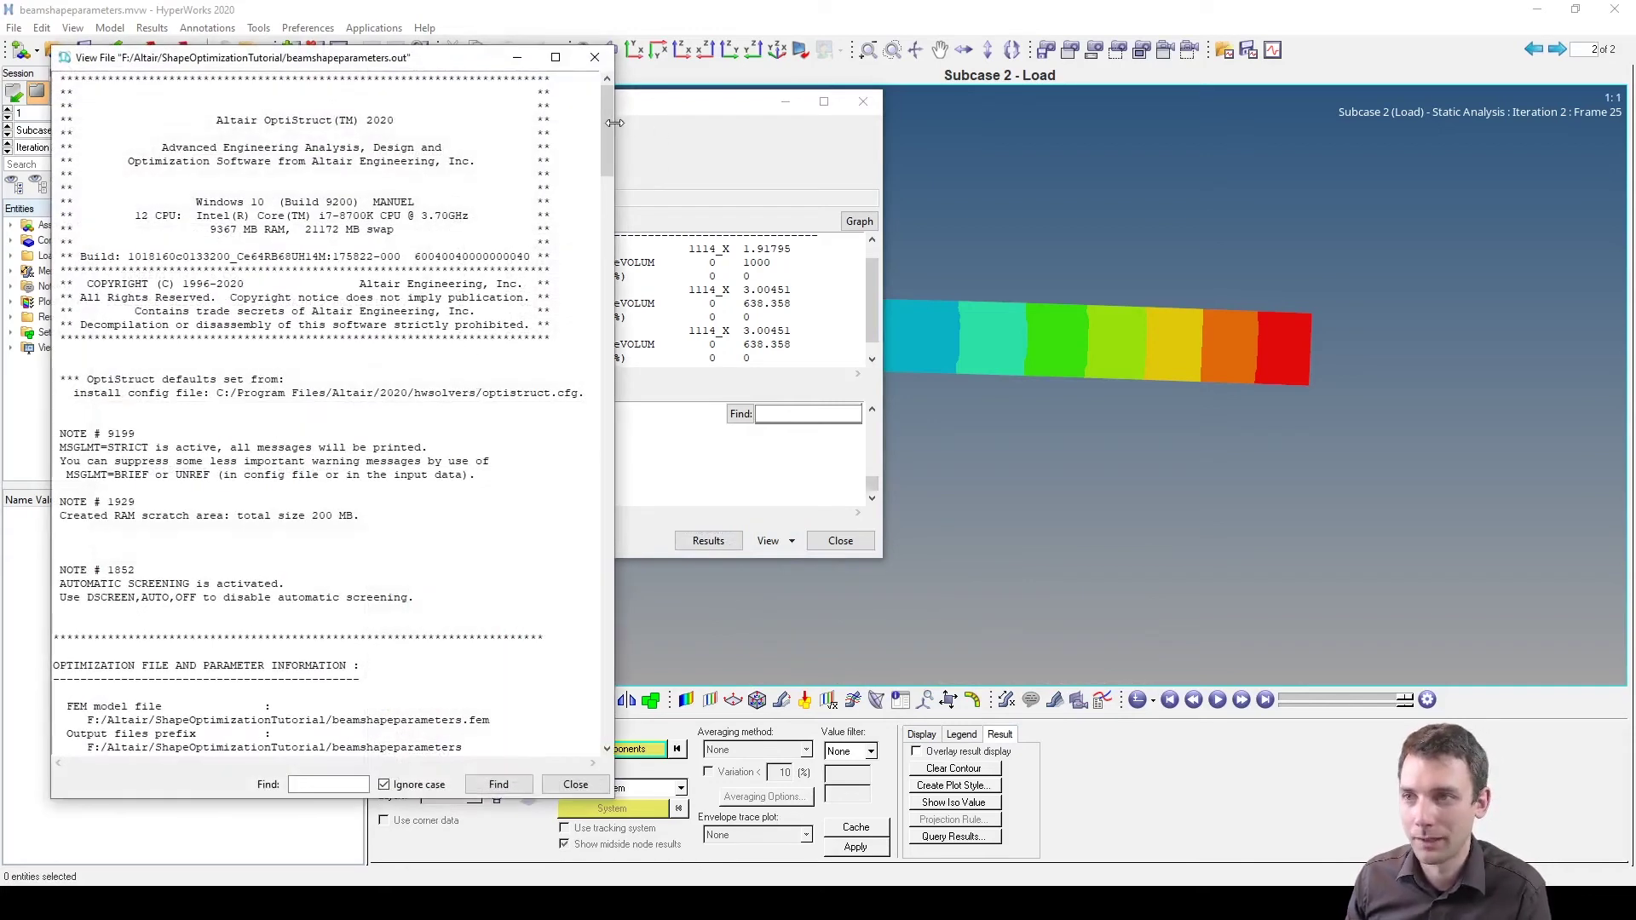
drag(607, 152, 570, 732)
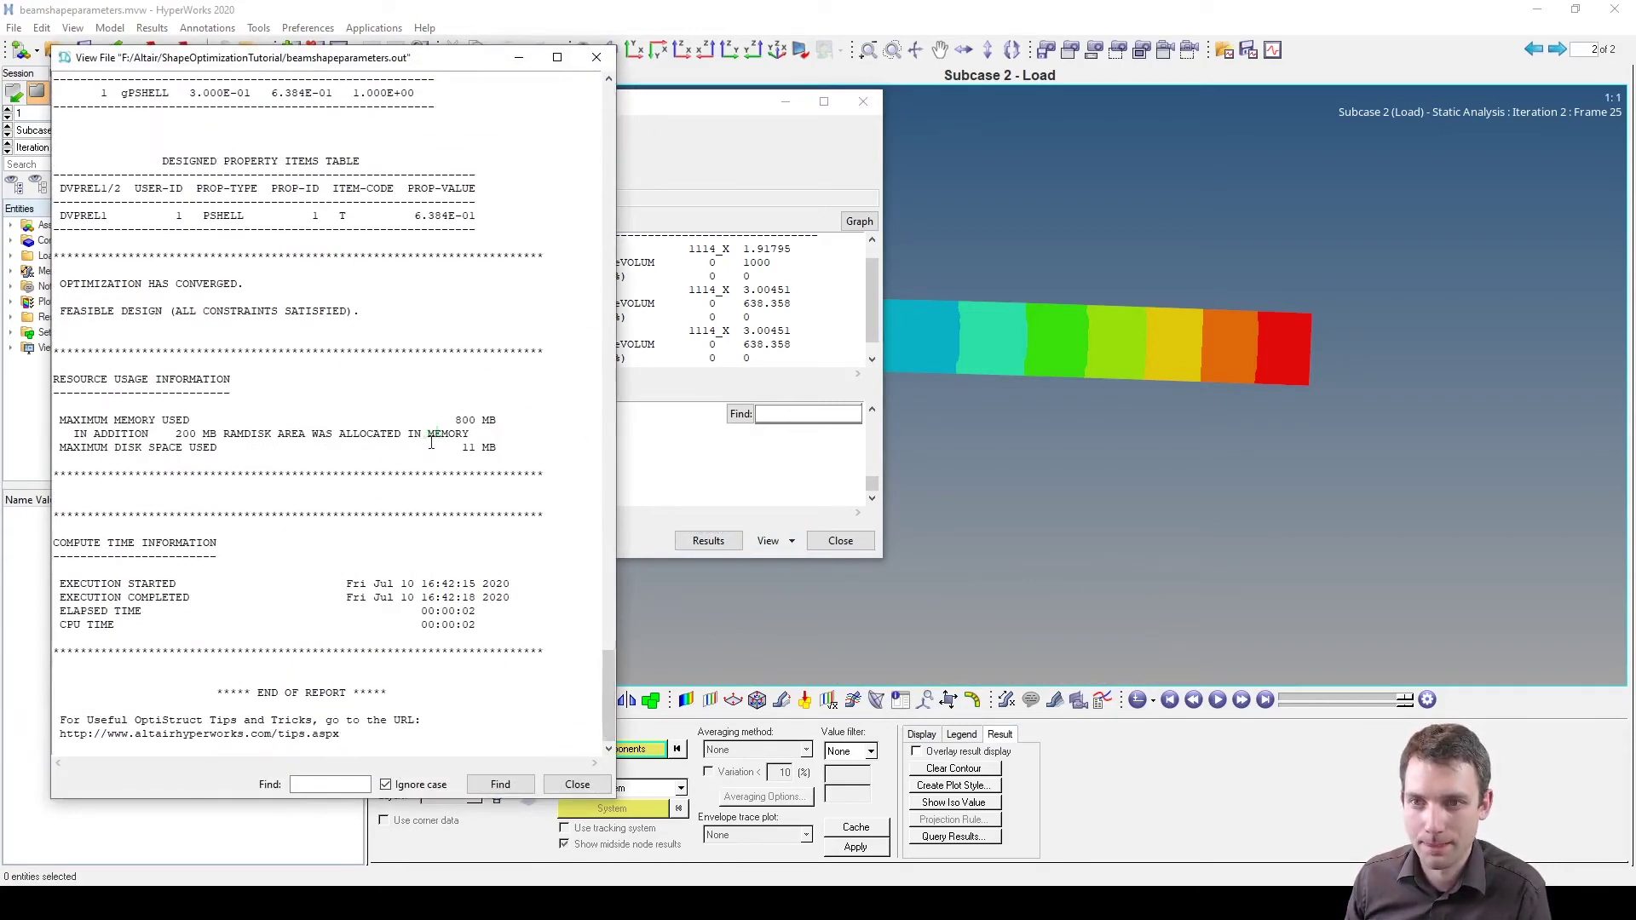
scroll(419, 429, up, 15)
scroll(312, 472, up, 3)
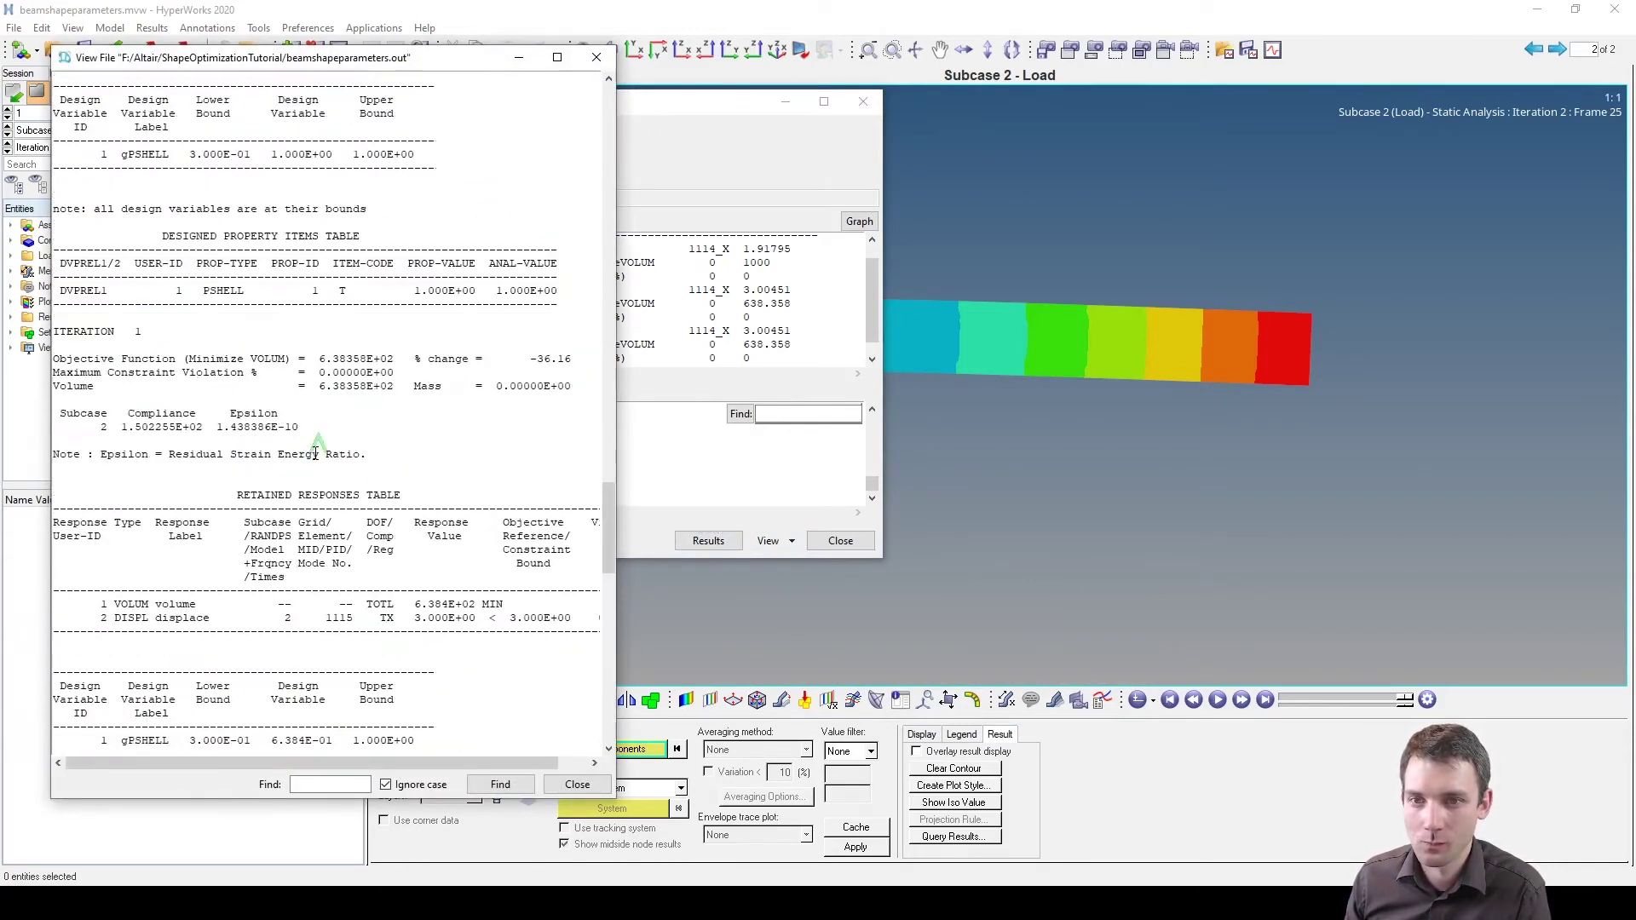
drag(319, 359, 394, 359)
click(339, 354)
double_click(339, 355)
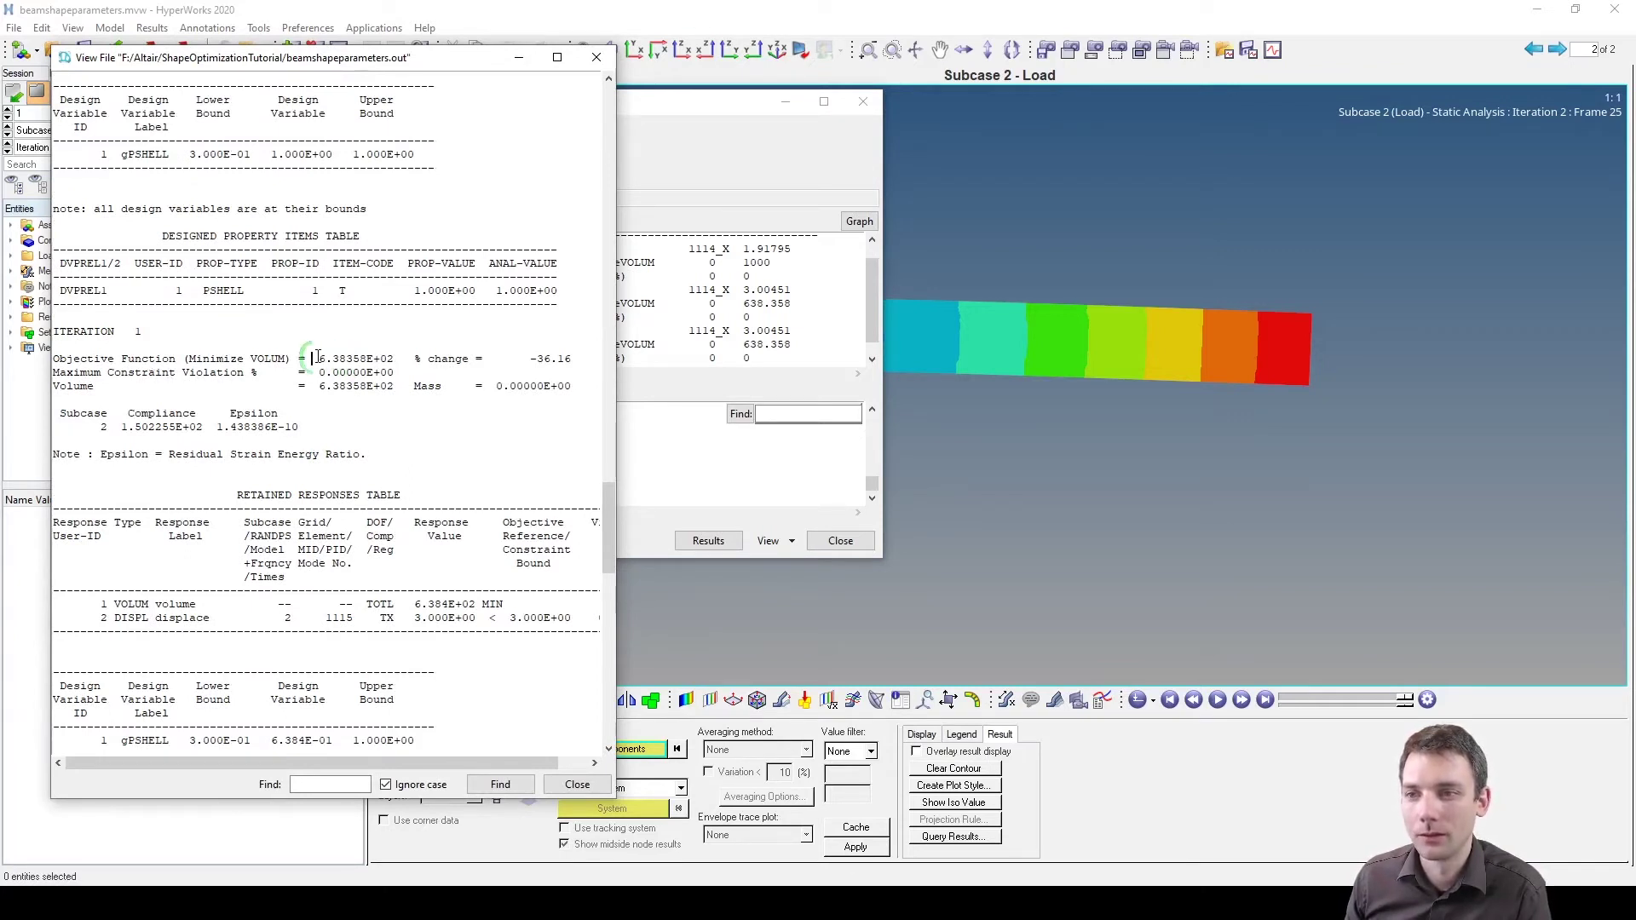
click(368, 372)
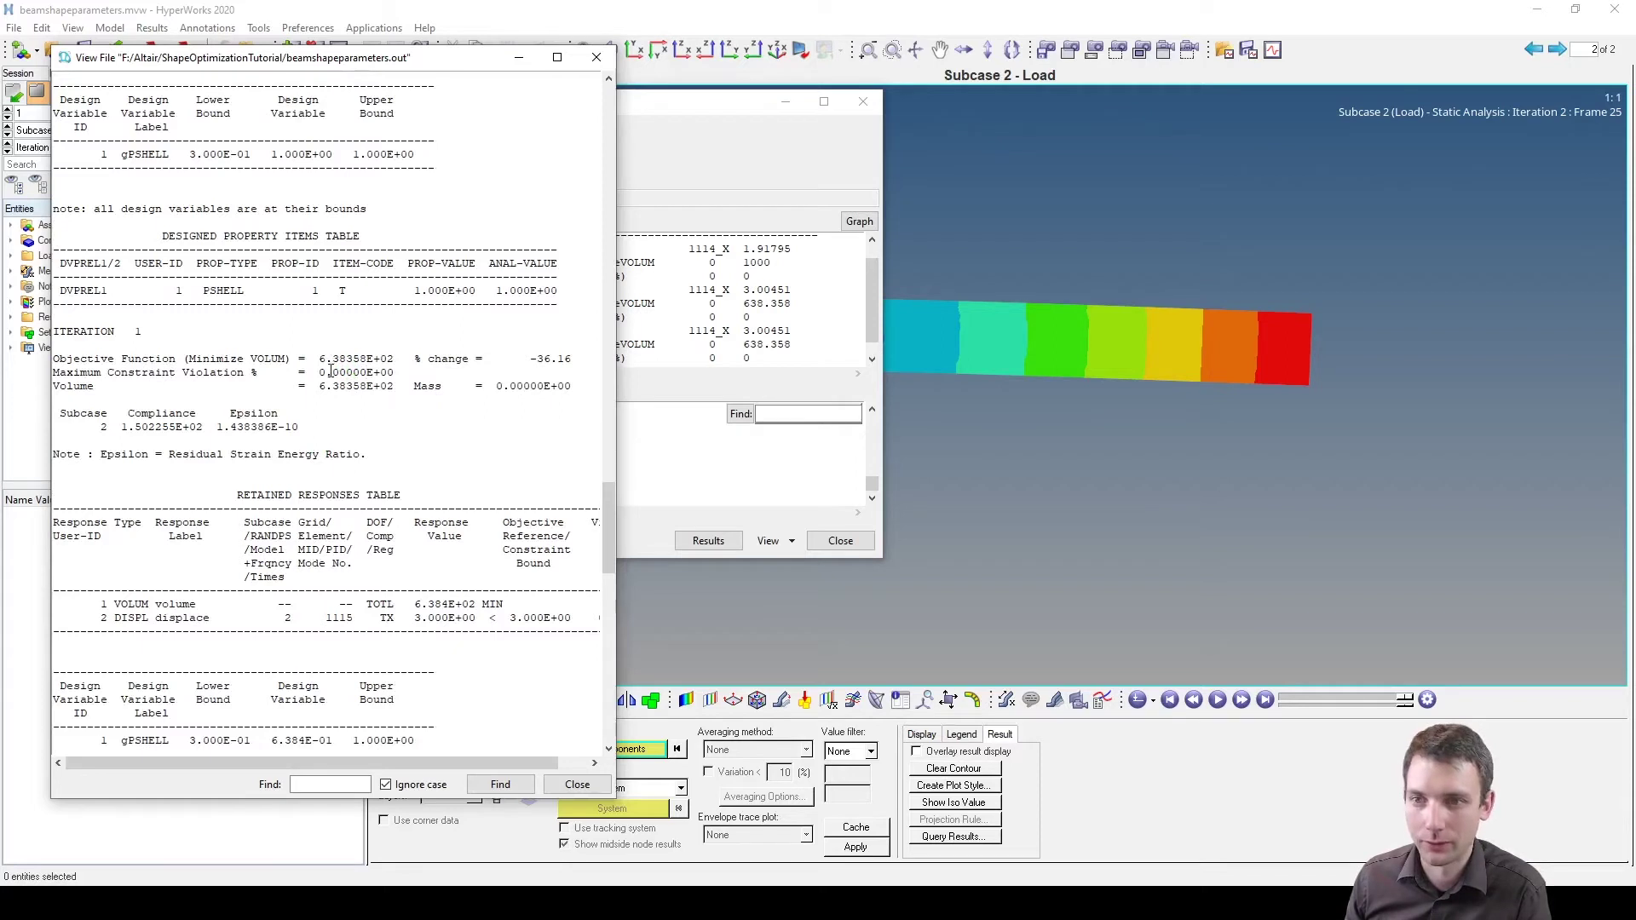
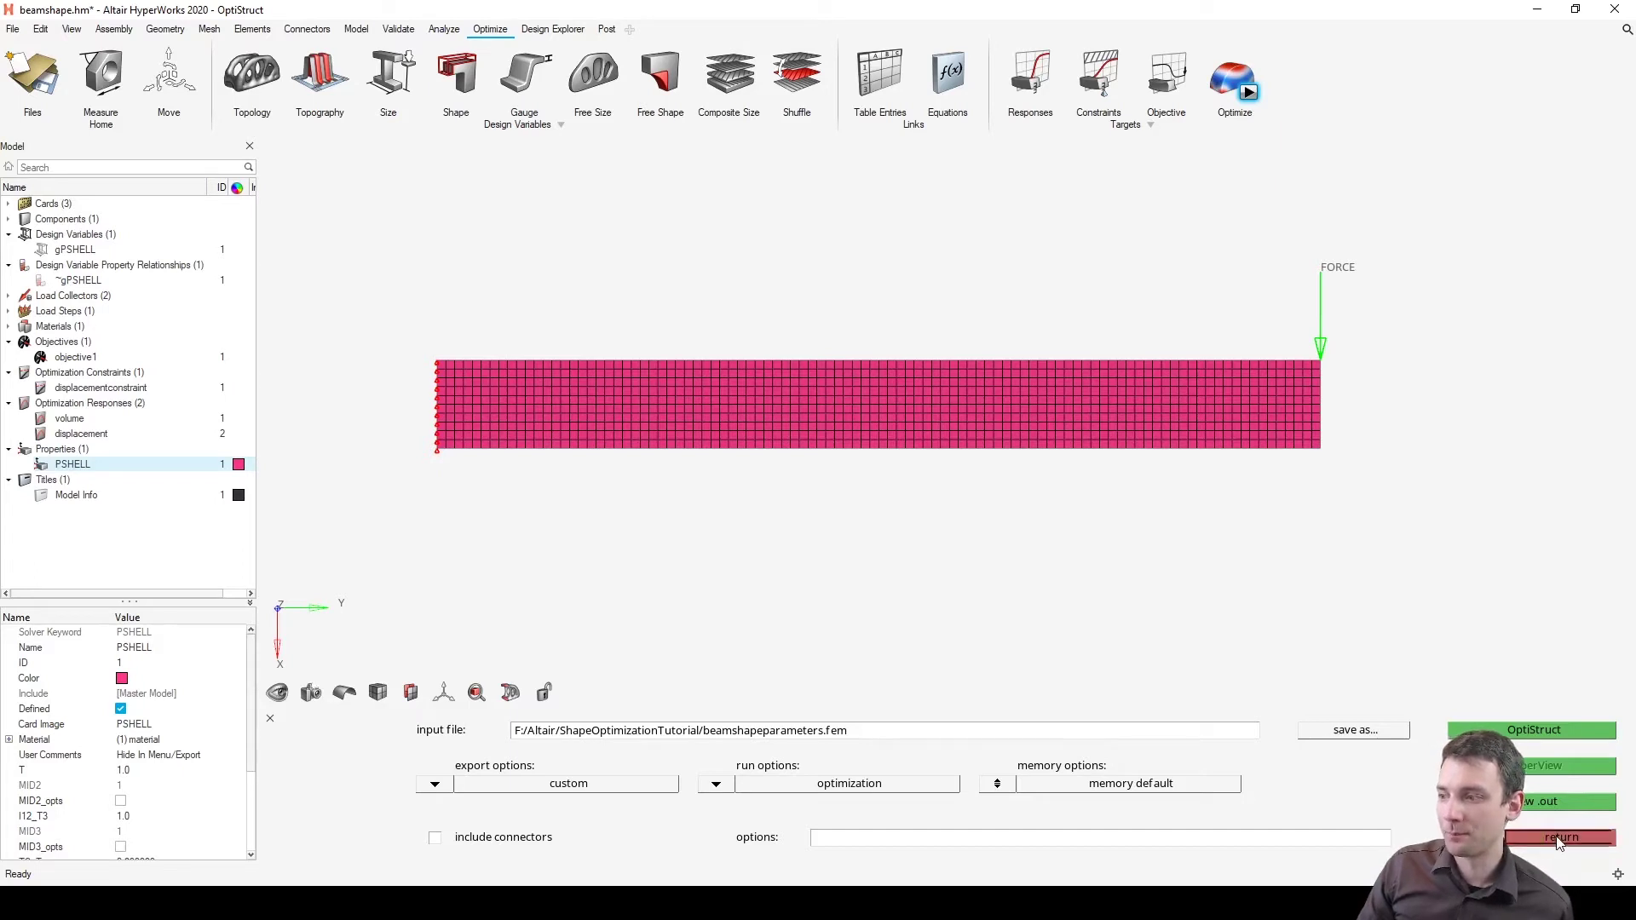
click(1558, 837)
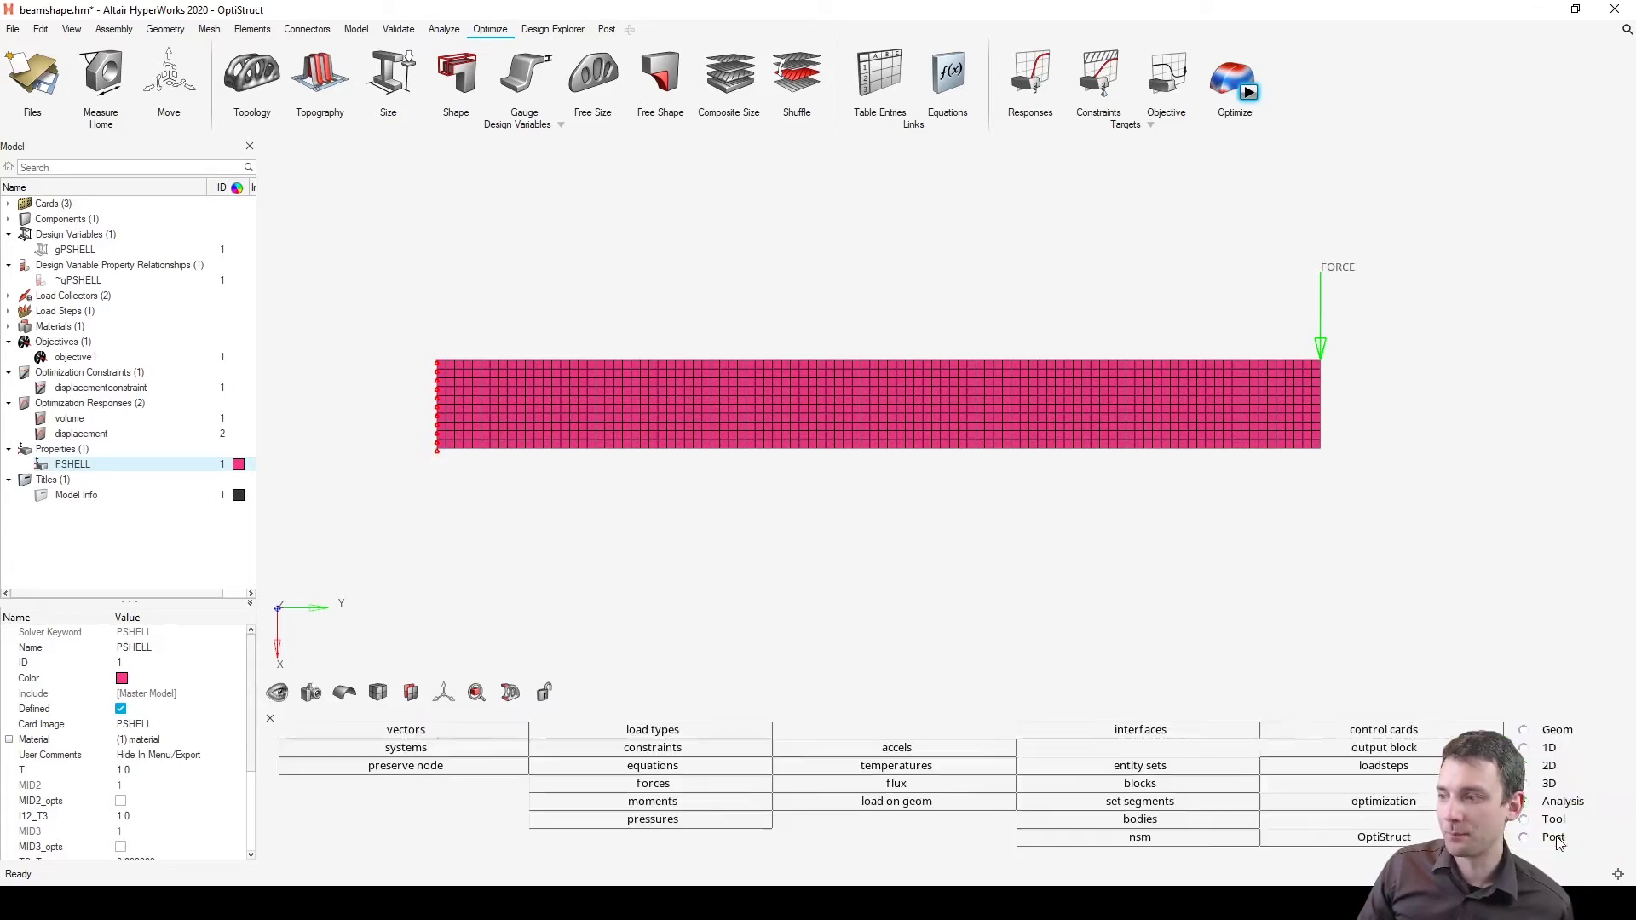
Step: Switch the gauge design variable from no ddval to a ddval id and check which discrete value sets are available
click(524, 77)
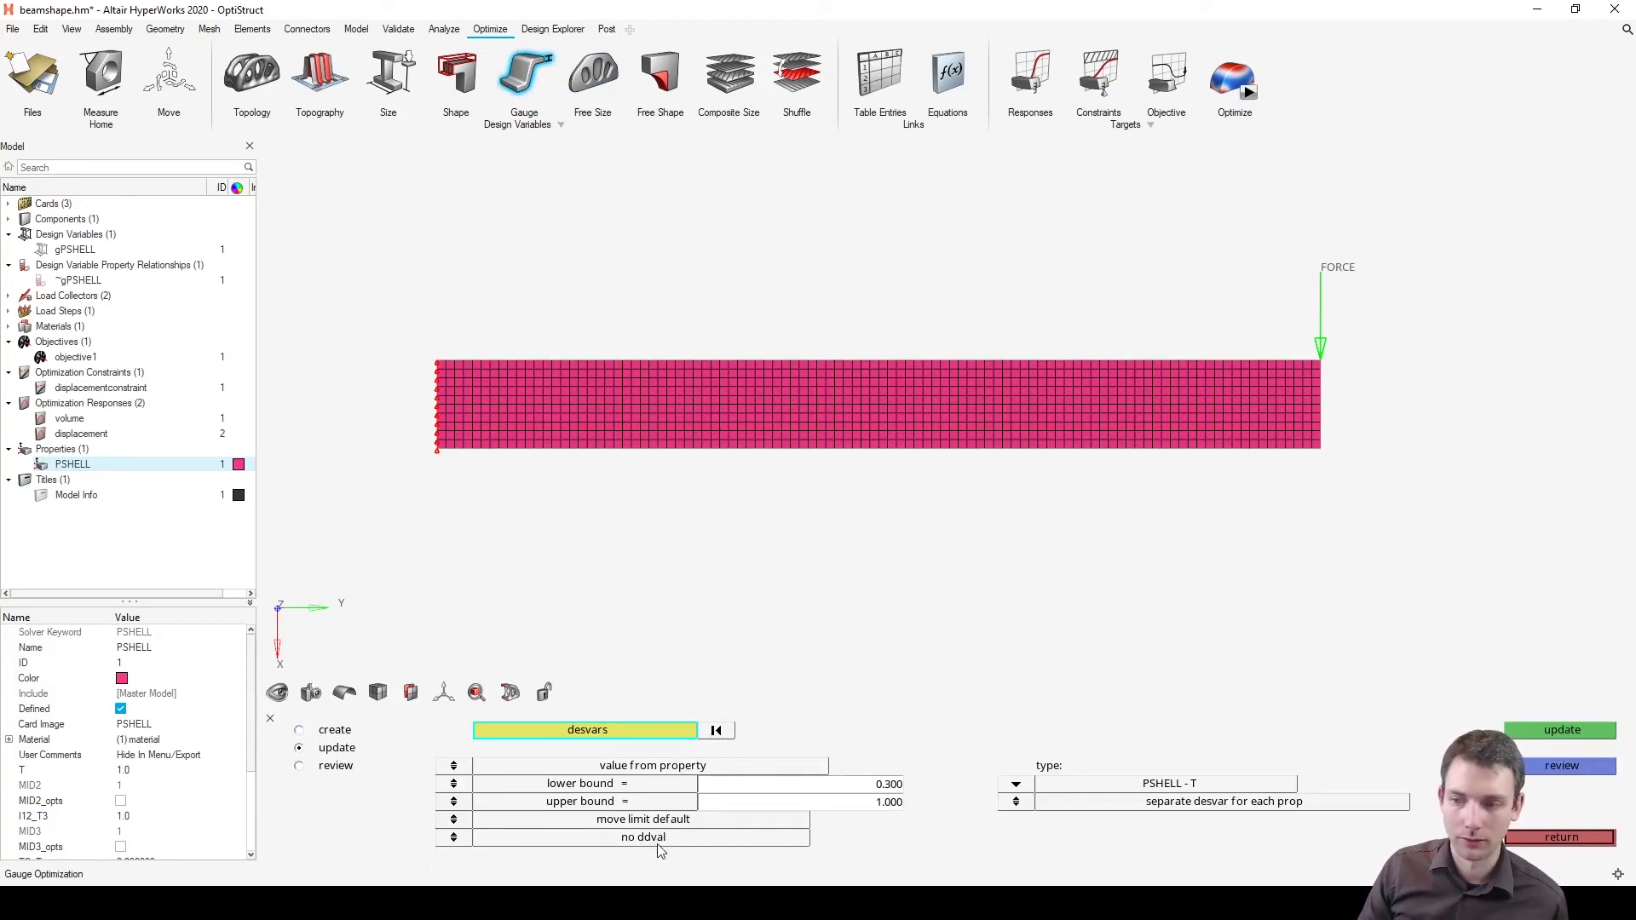
click(465, 842)
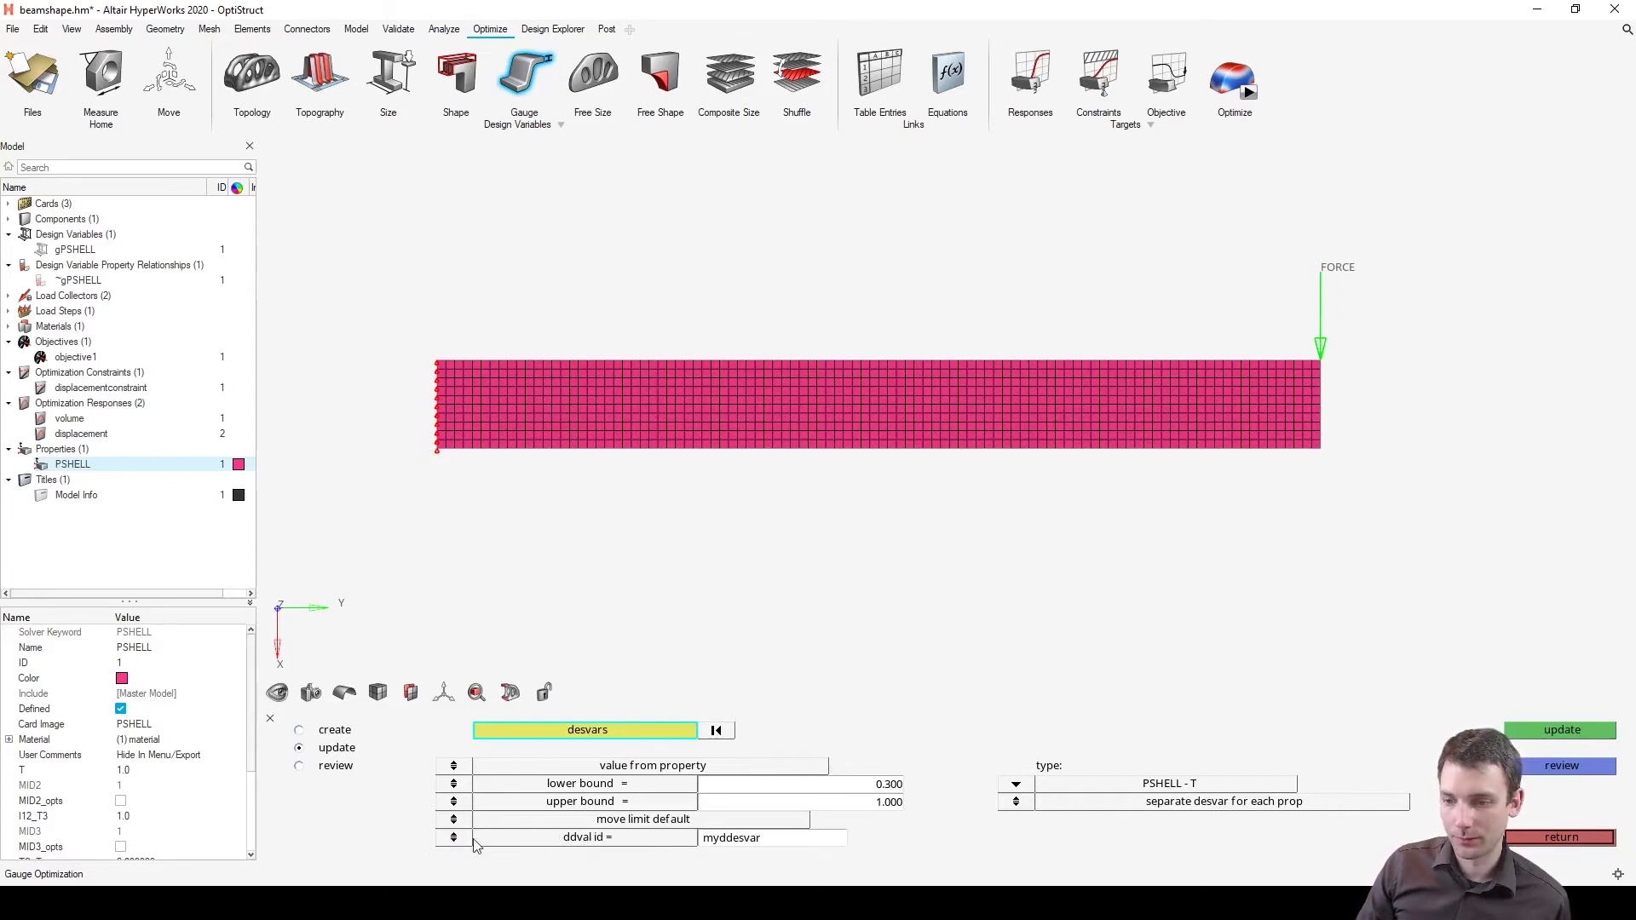
click(612, 843)
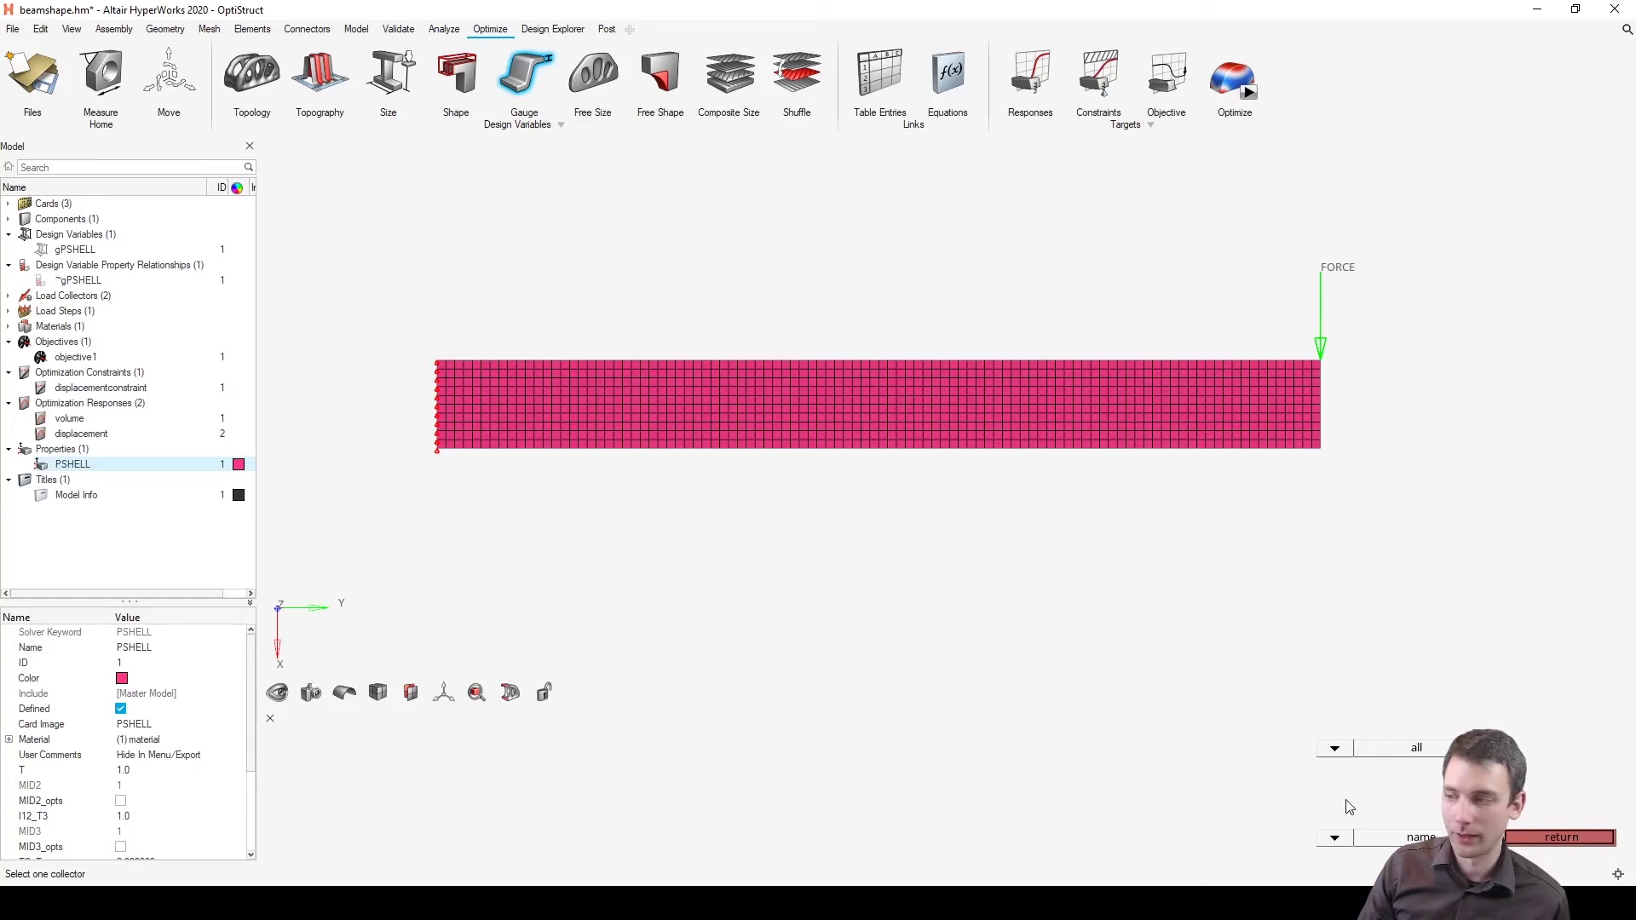
click(1572, 840)
click(1585, 838)
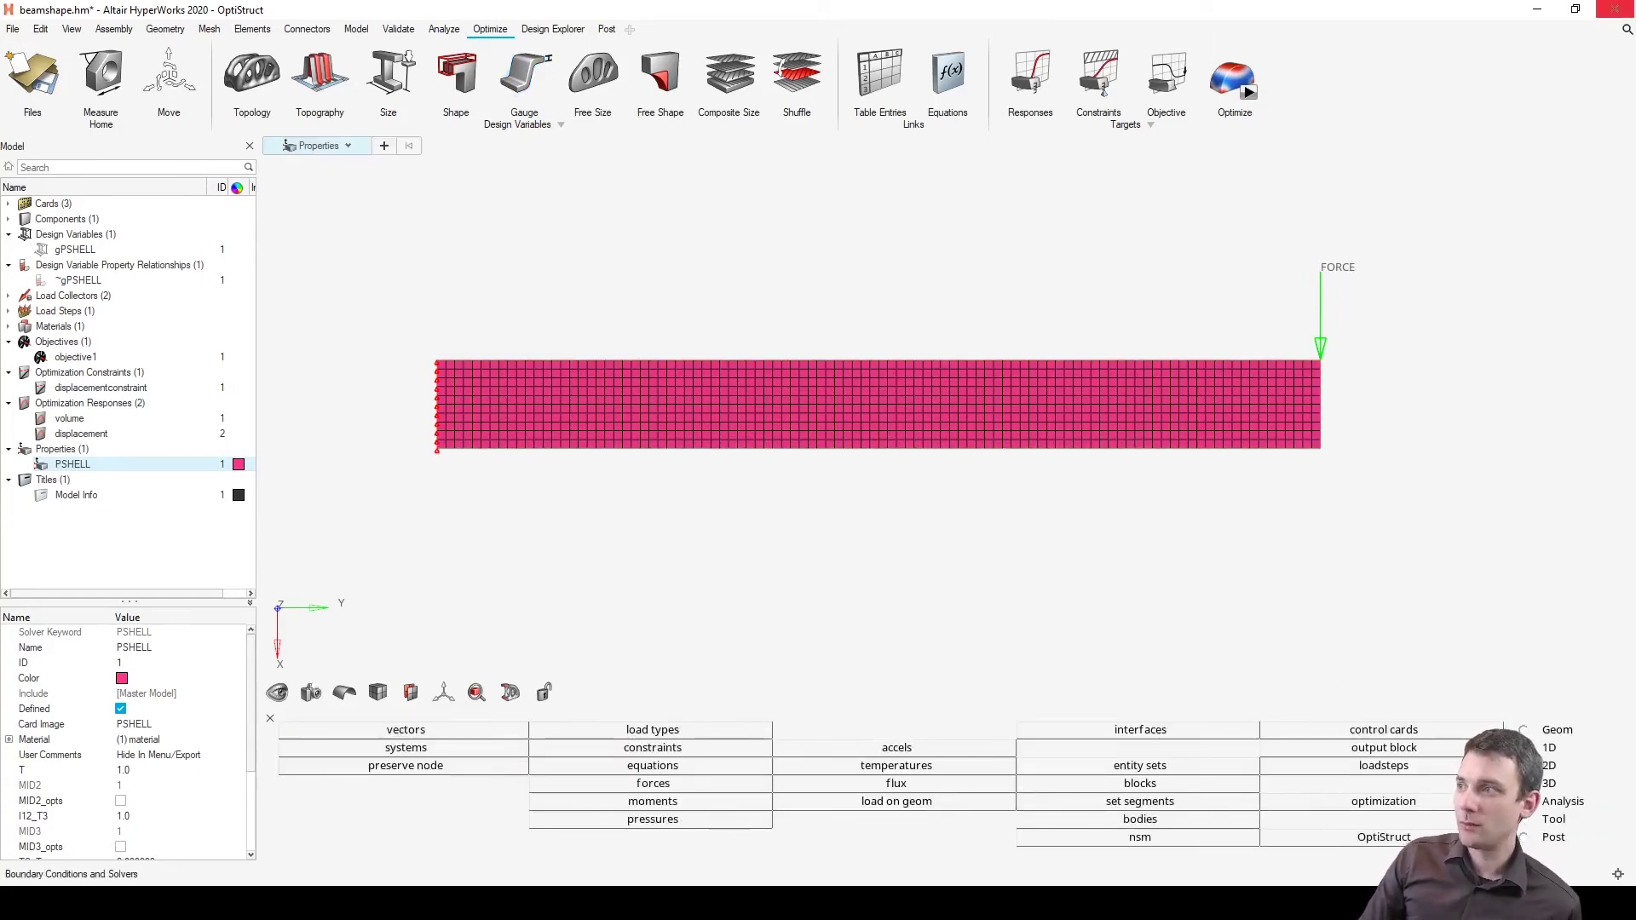
Step: Find the DDVAL discrete design variable definition and name the new value set myddvl
click(1624, 36)
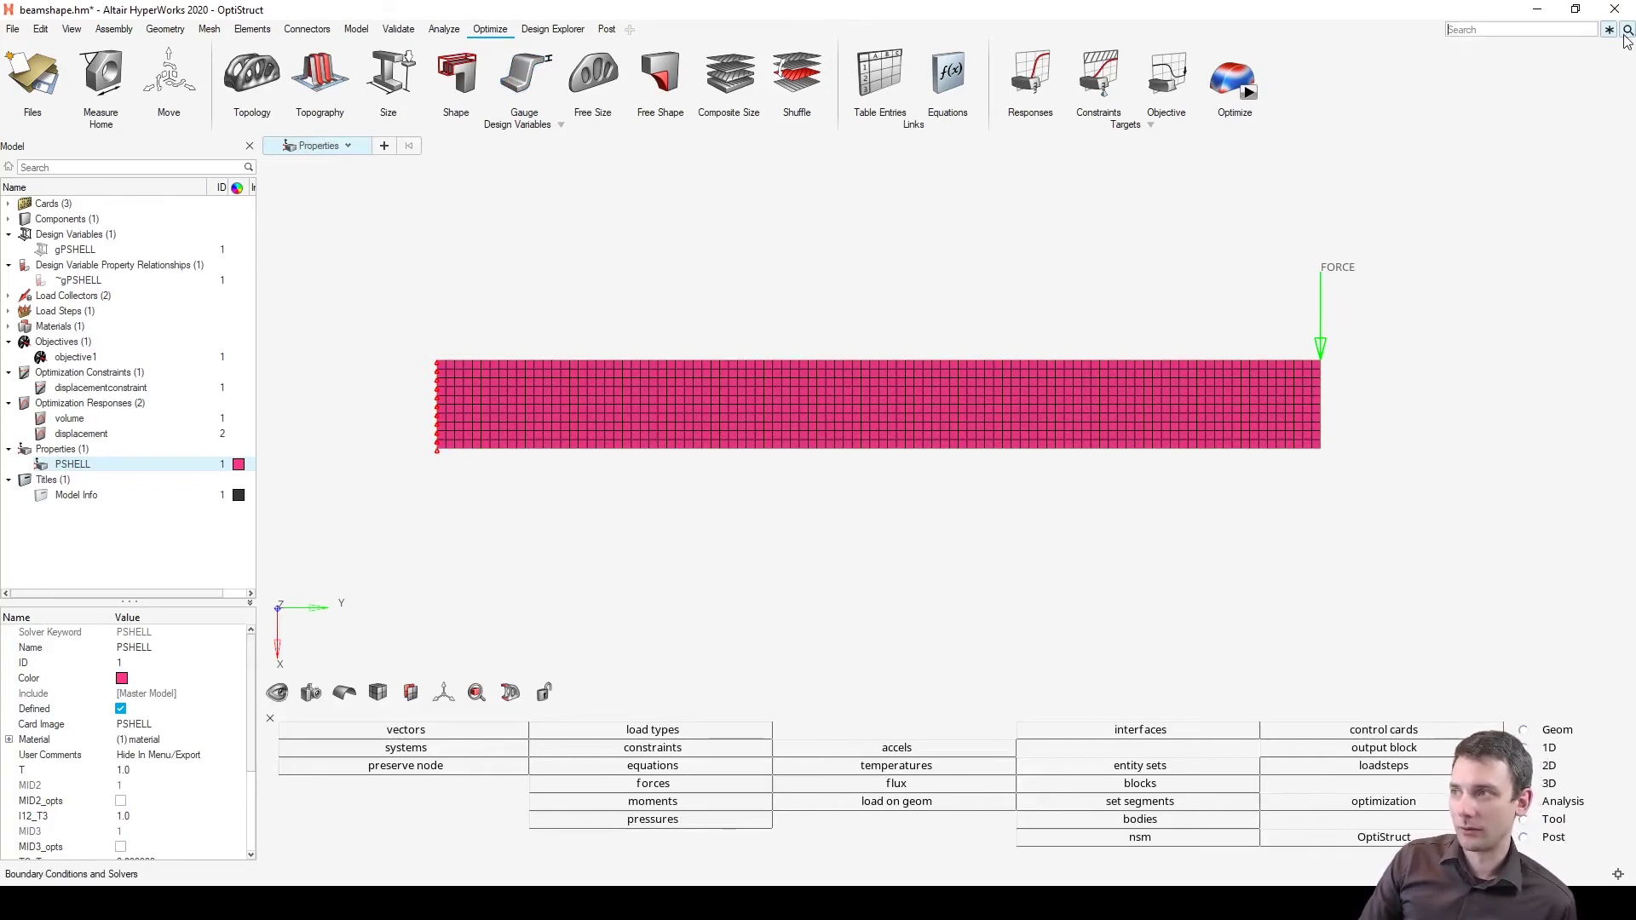
text(ddva)
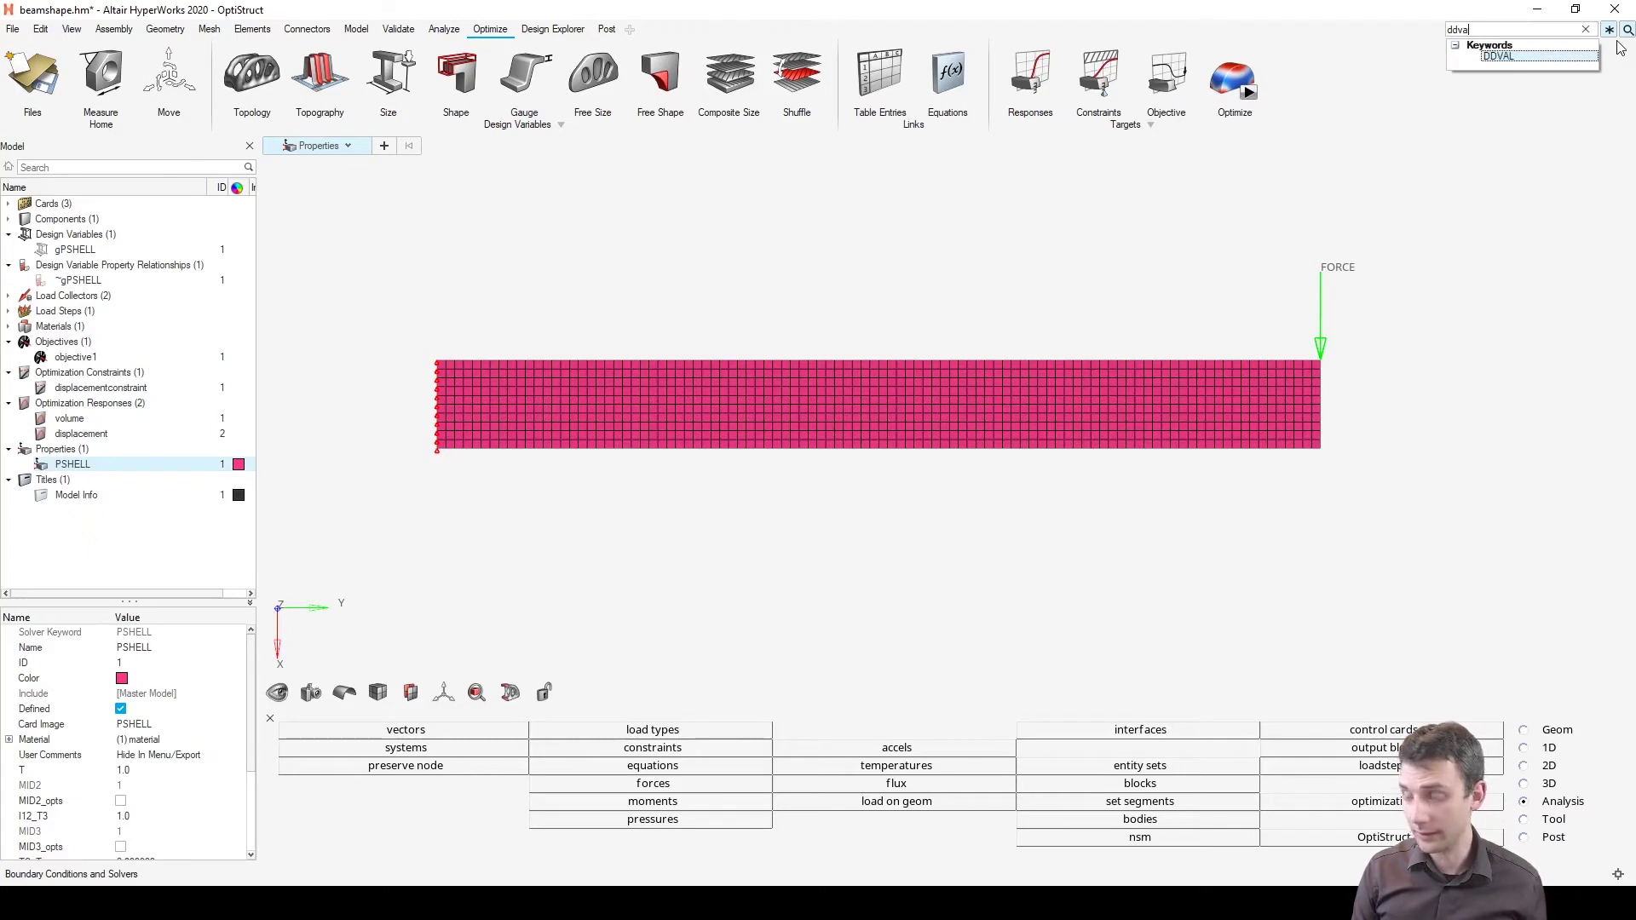
key(Return)
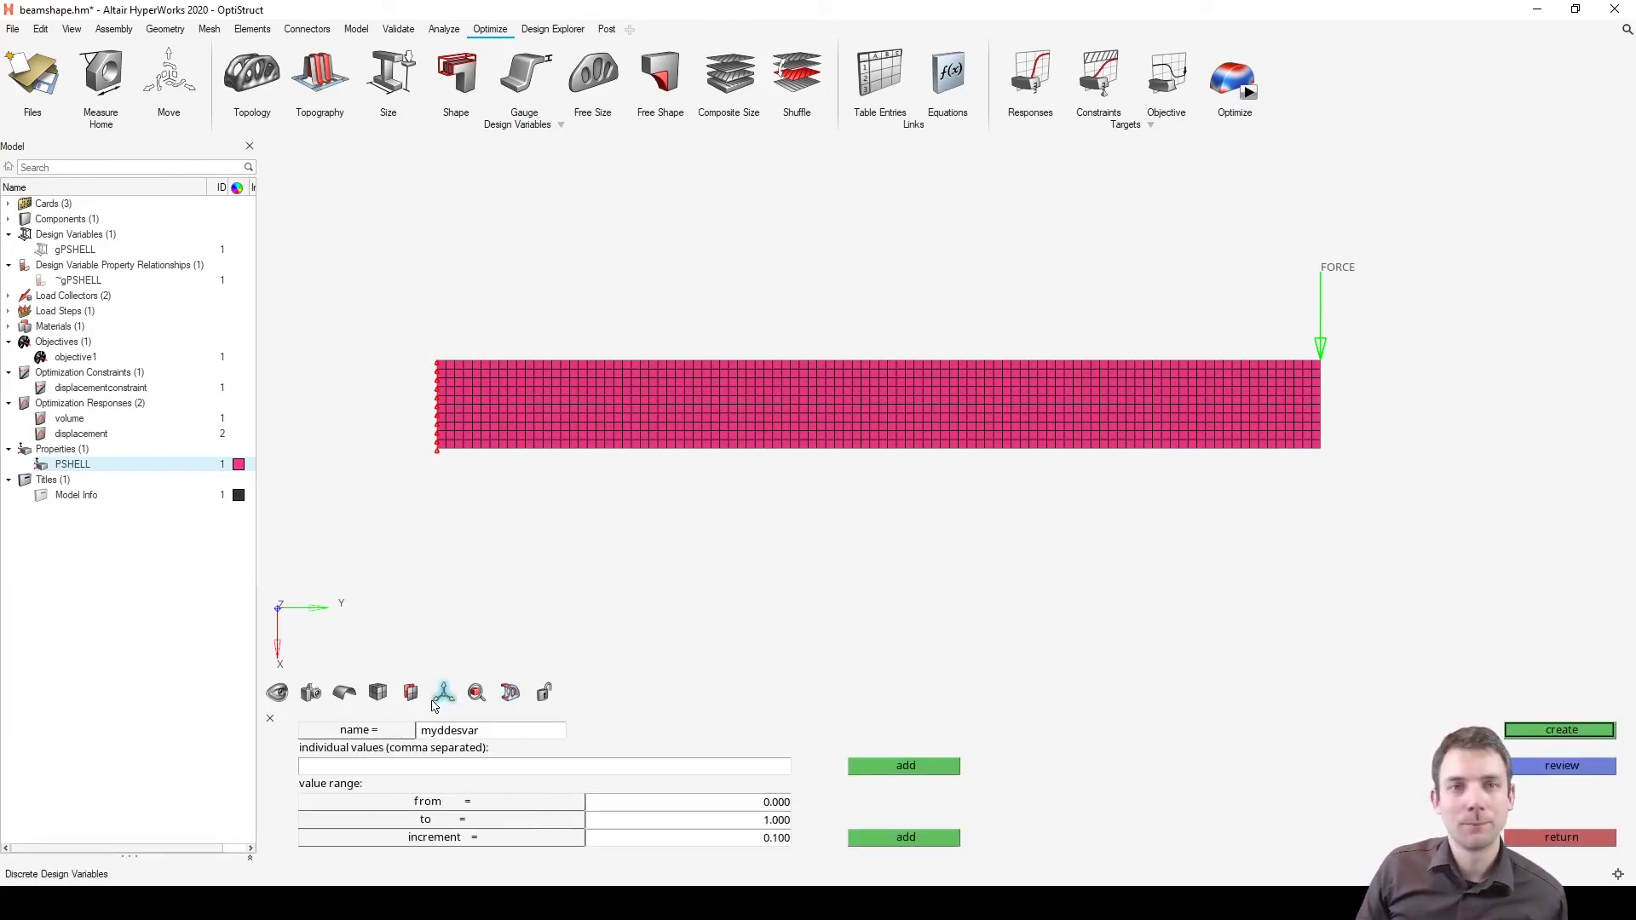
click(512, 736)
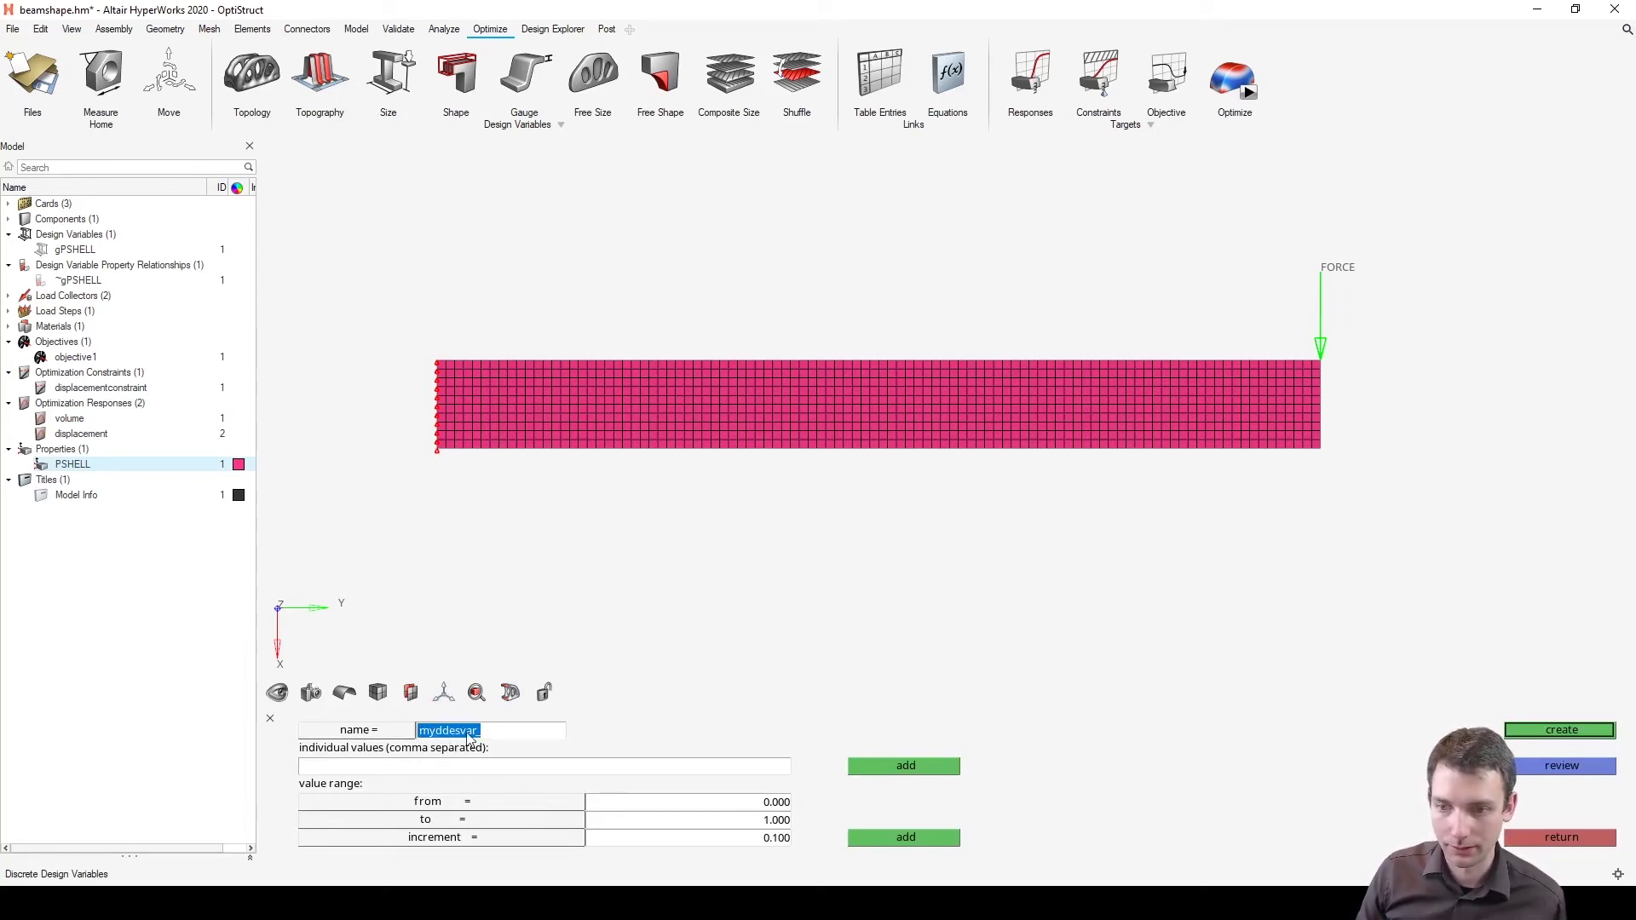
click(508, 759)
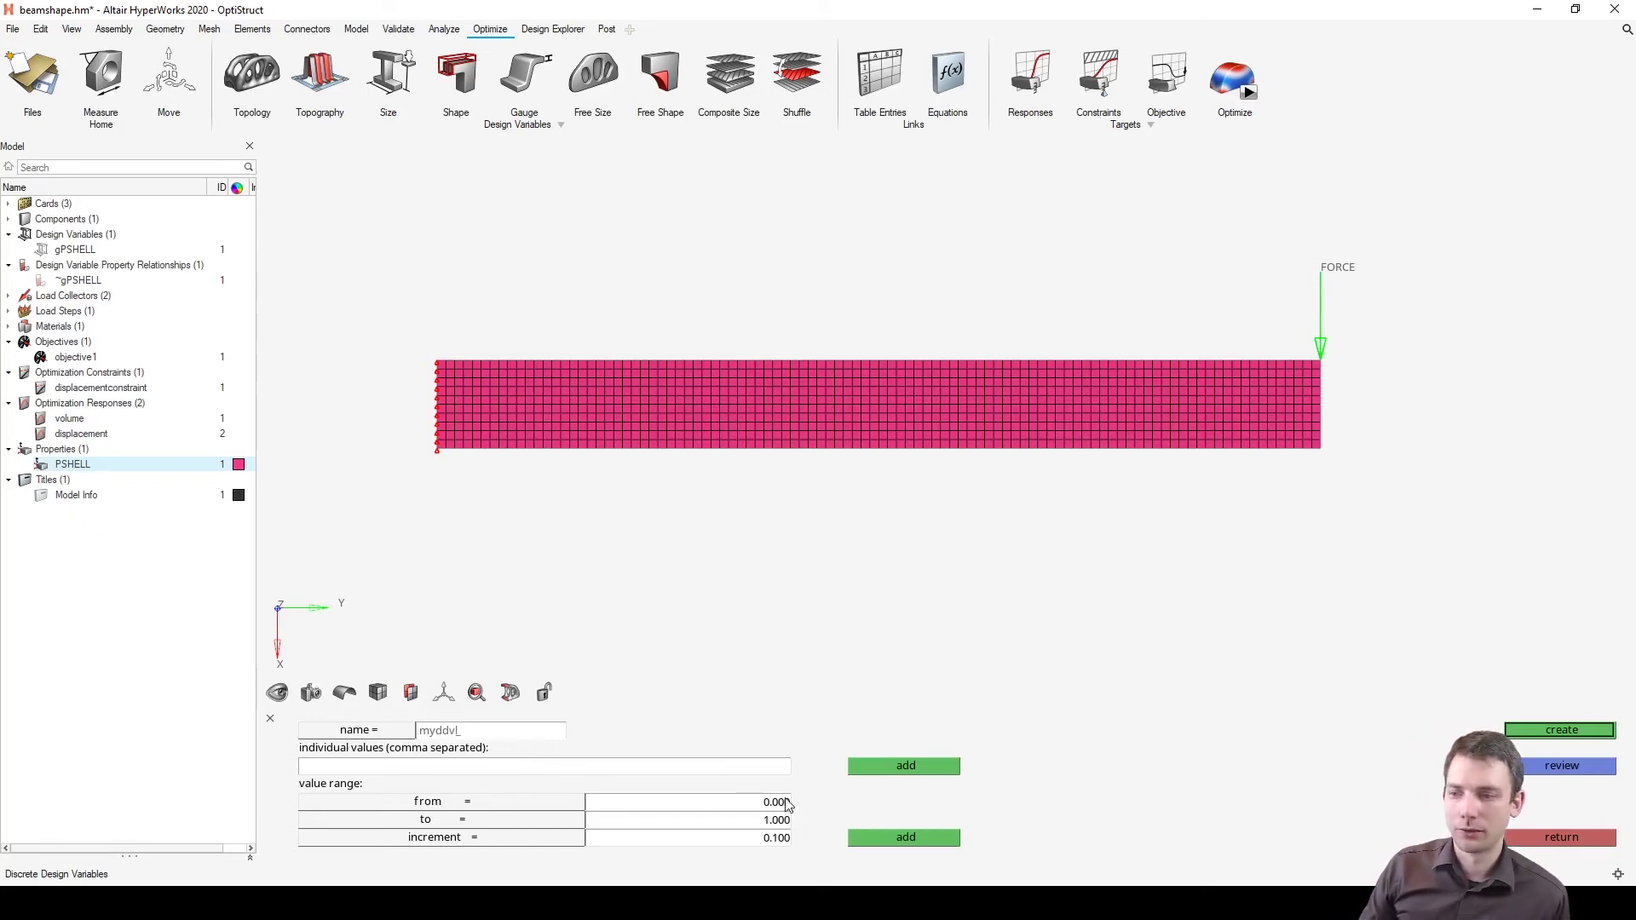
Step: Set the value range increment to 0.05, create the discrete value set, and expand Discrete Design Values in the model tree
click(763, 842)
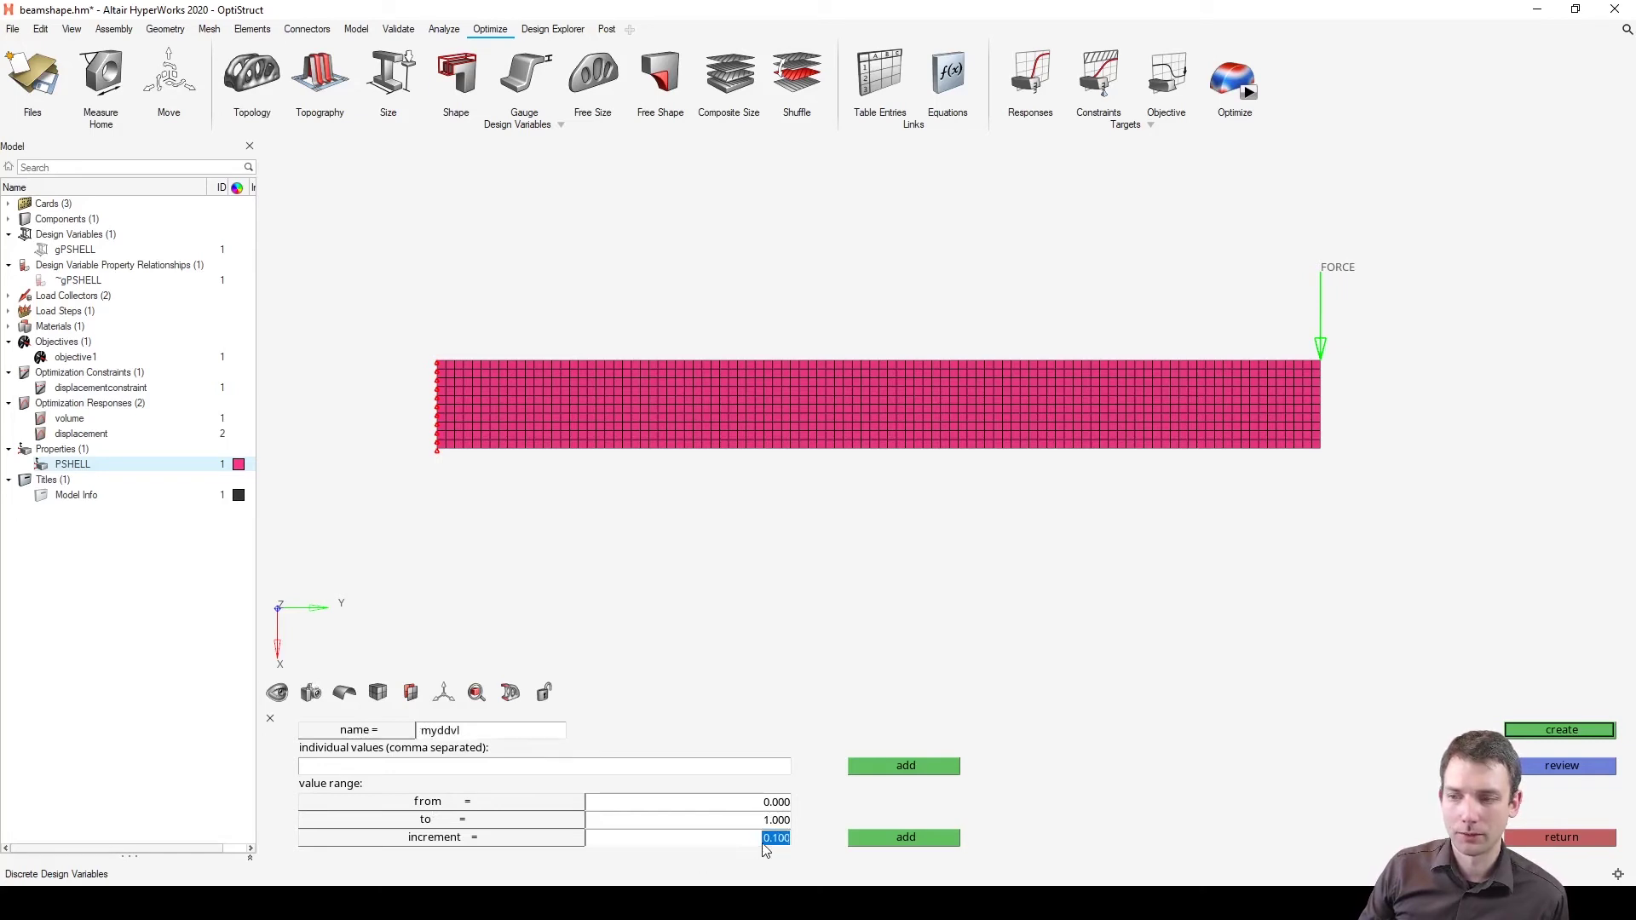
text(0)
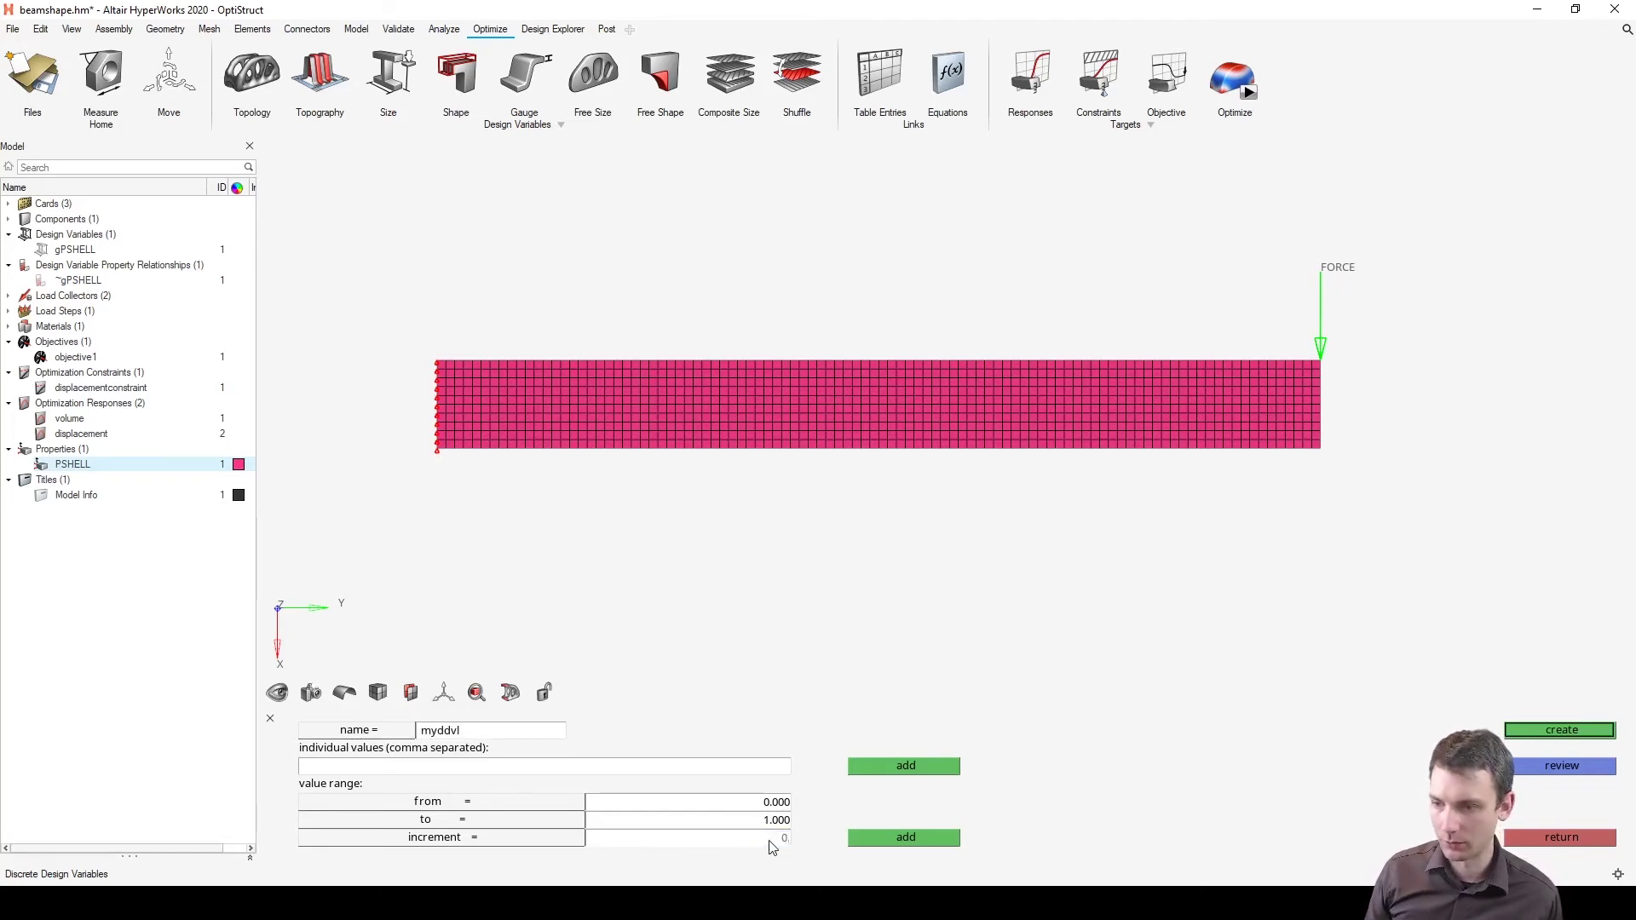
text(.05)
key(Return)
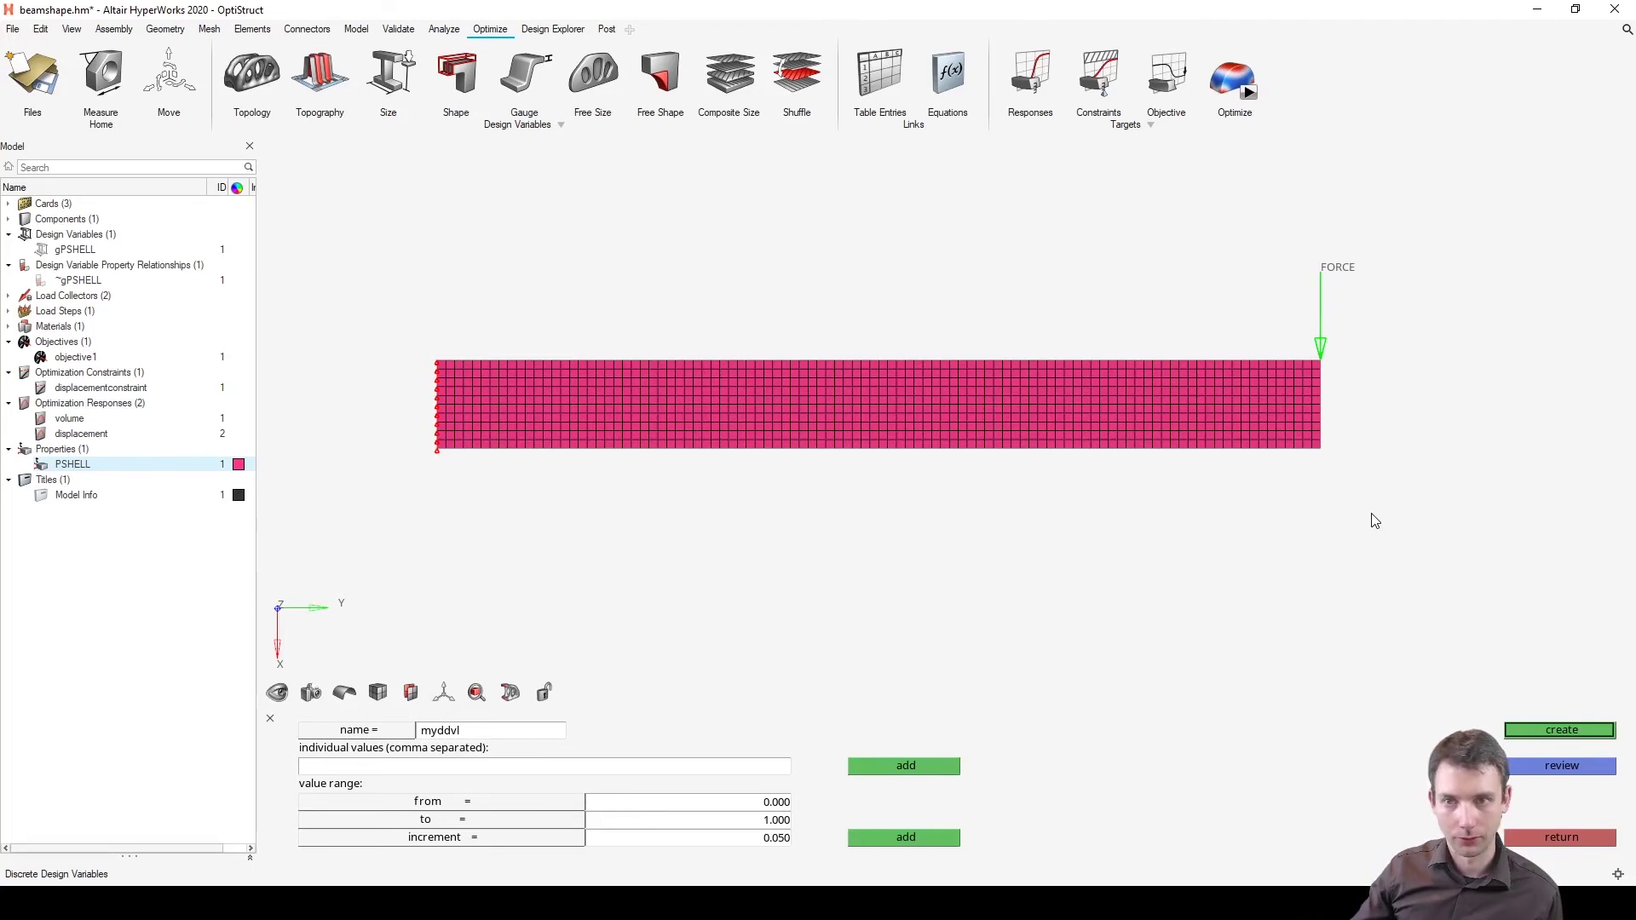
click(1541, 732)
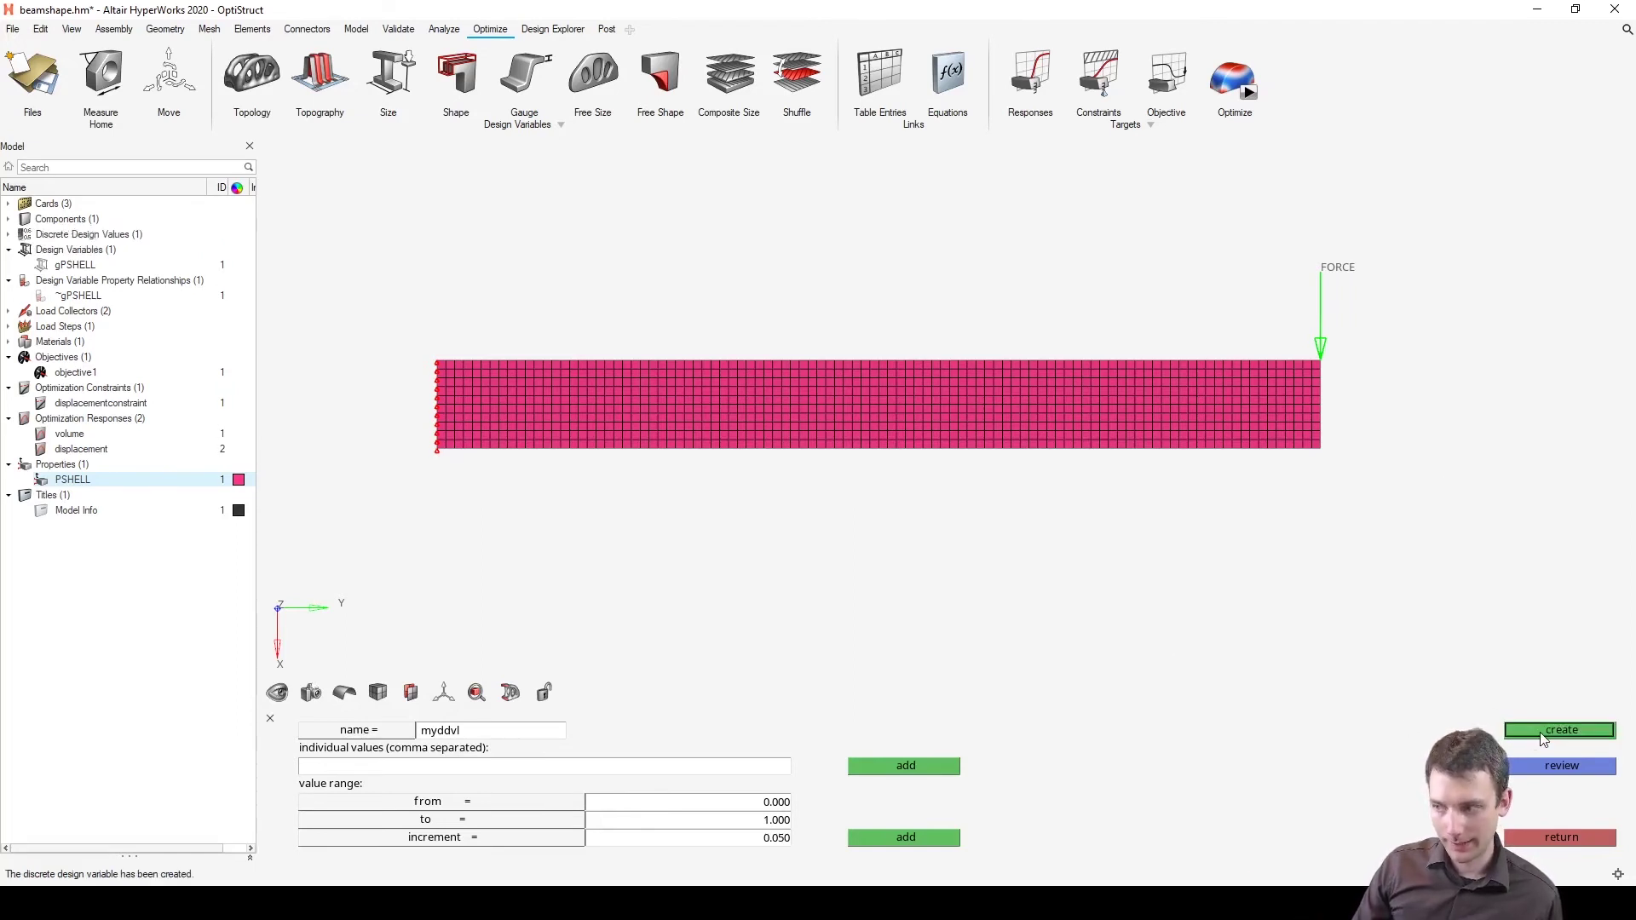
click(10, 235)
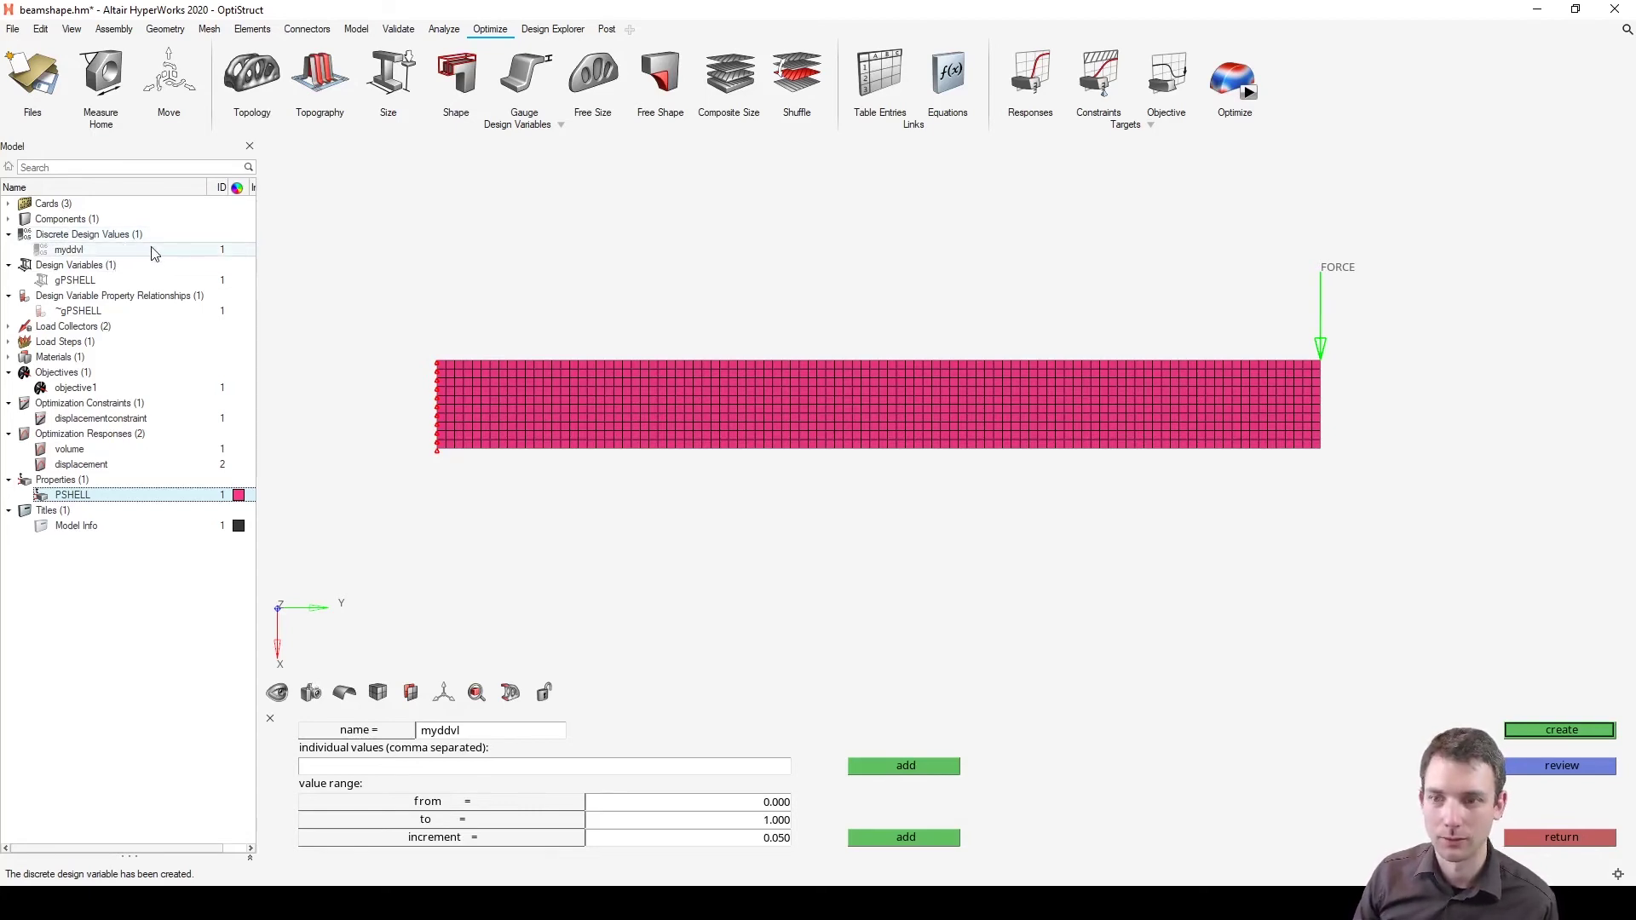
click(1592, 840)
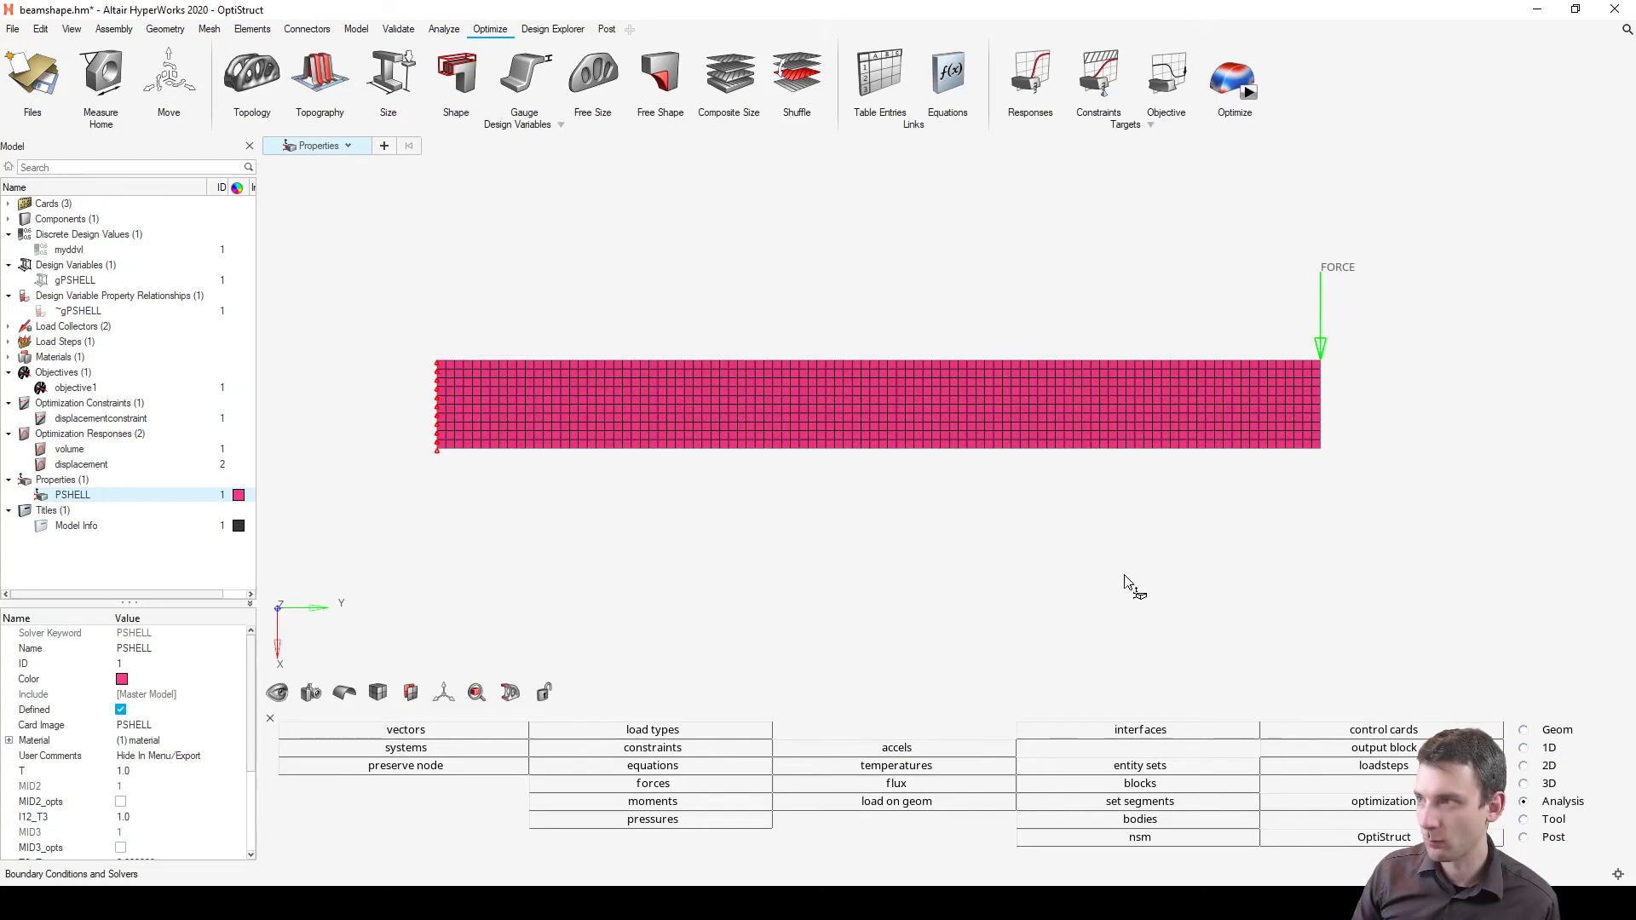
Step: Assign the discrete value set myddvl to the gauge design variable and update it
click(525, 74)
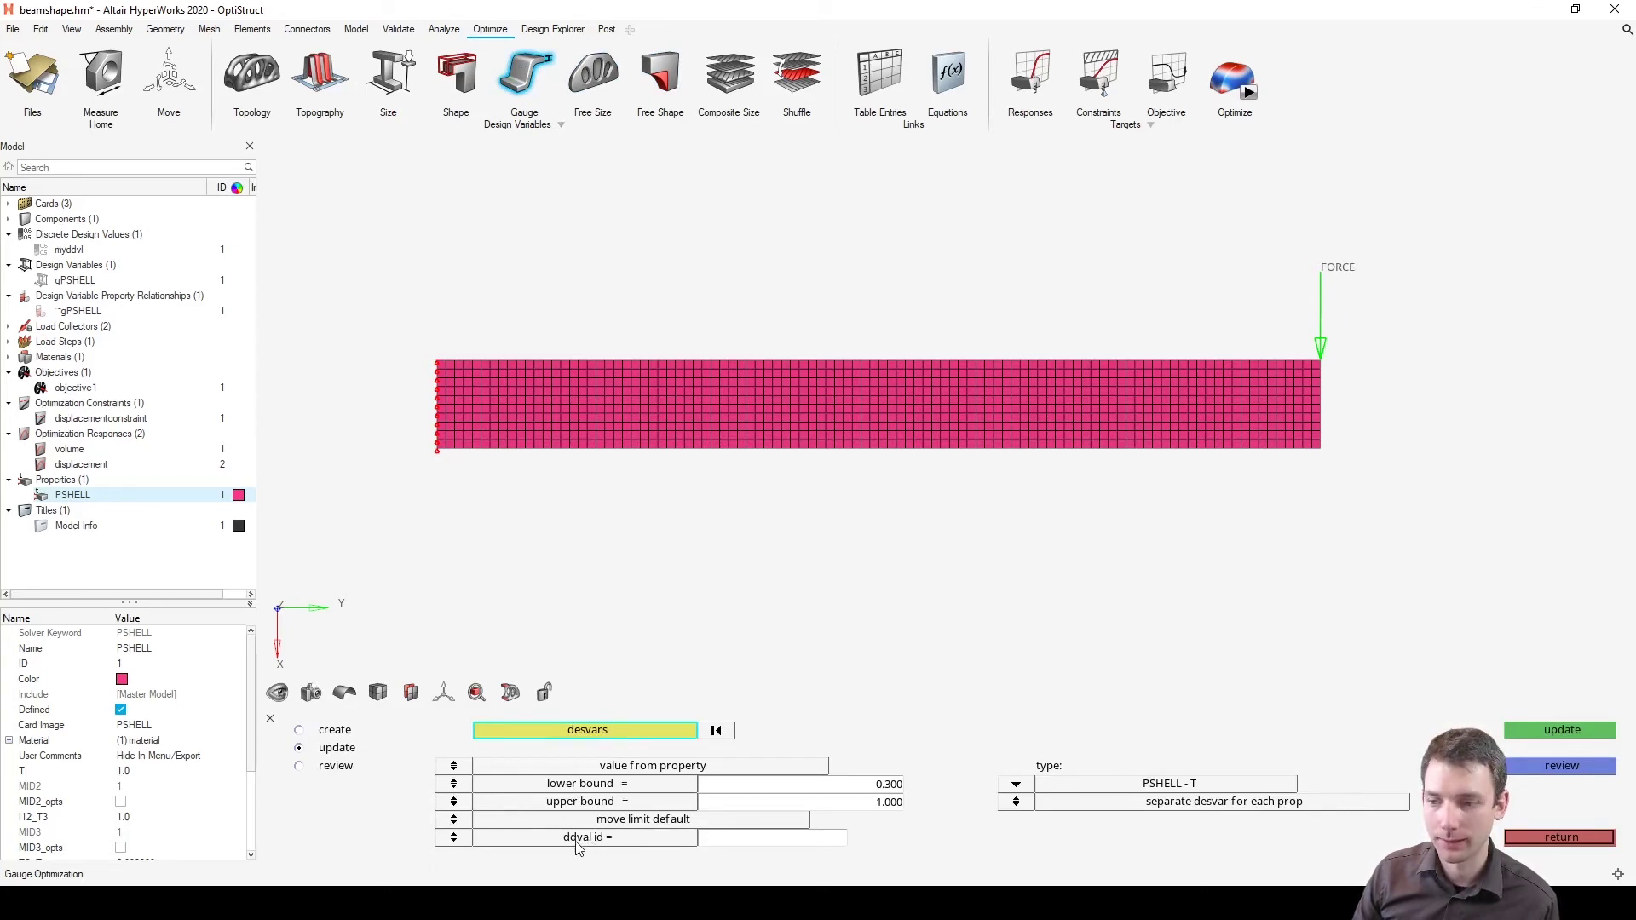
click(607, 839)
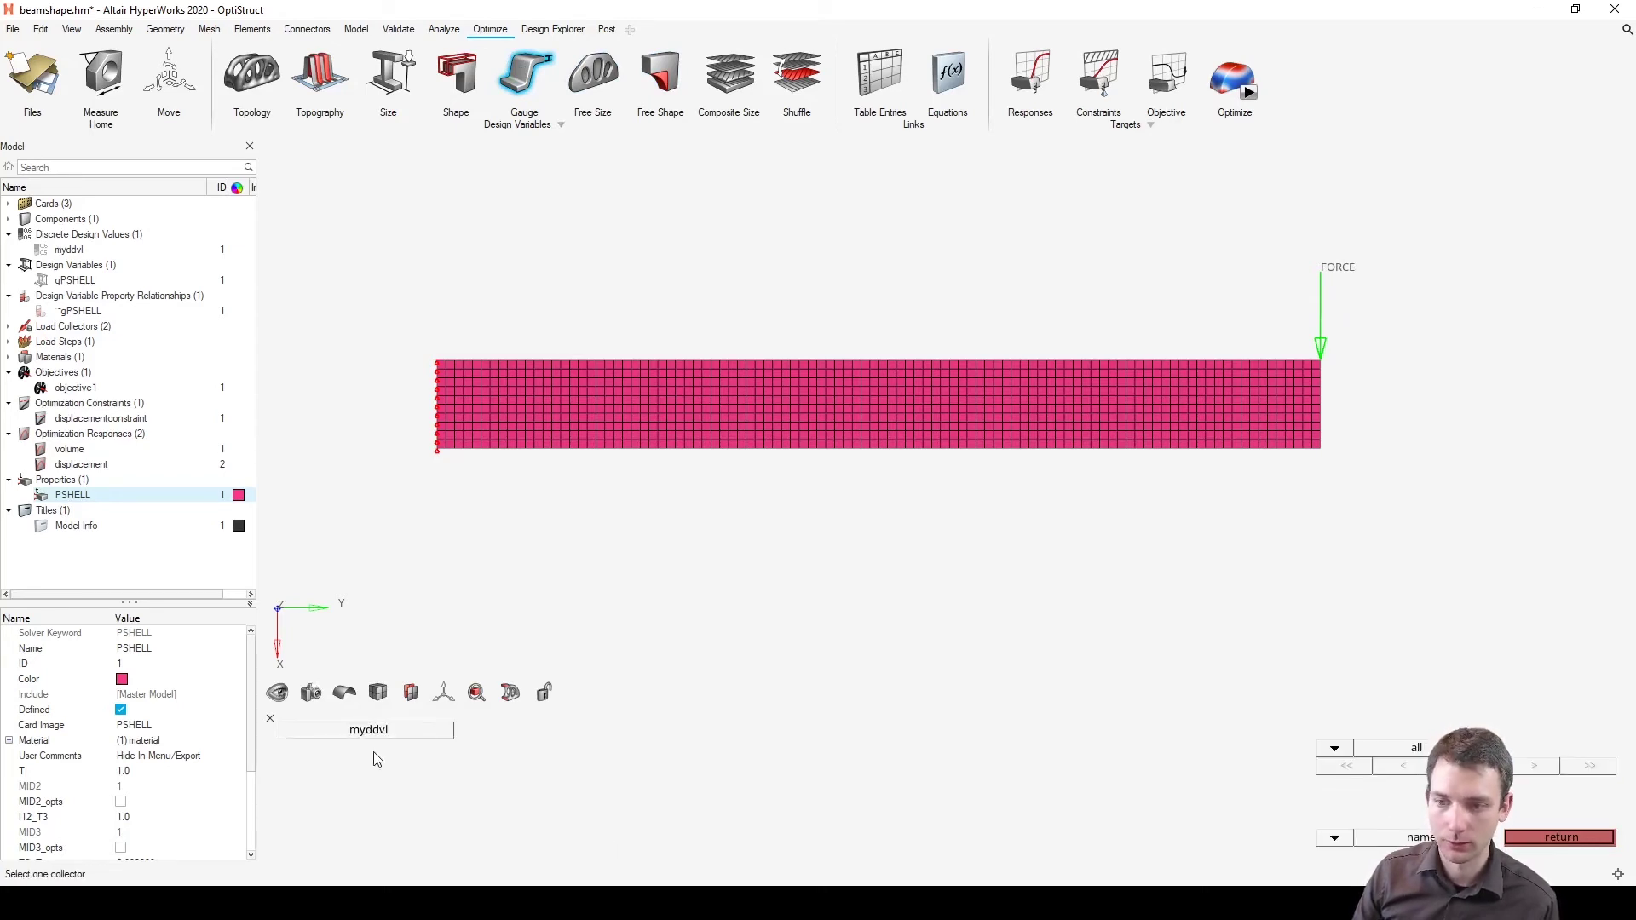
click(368, 733)
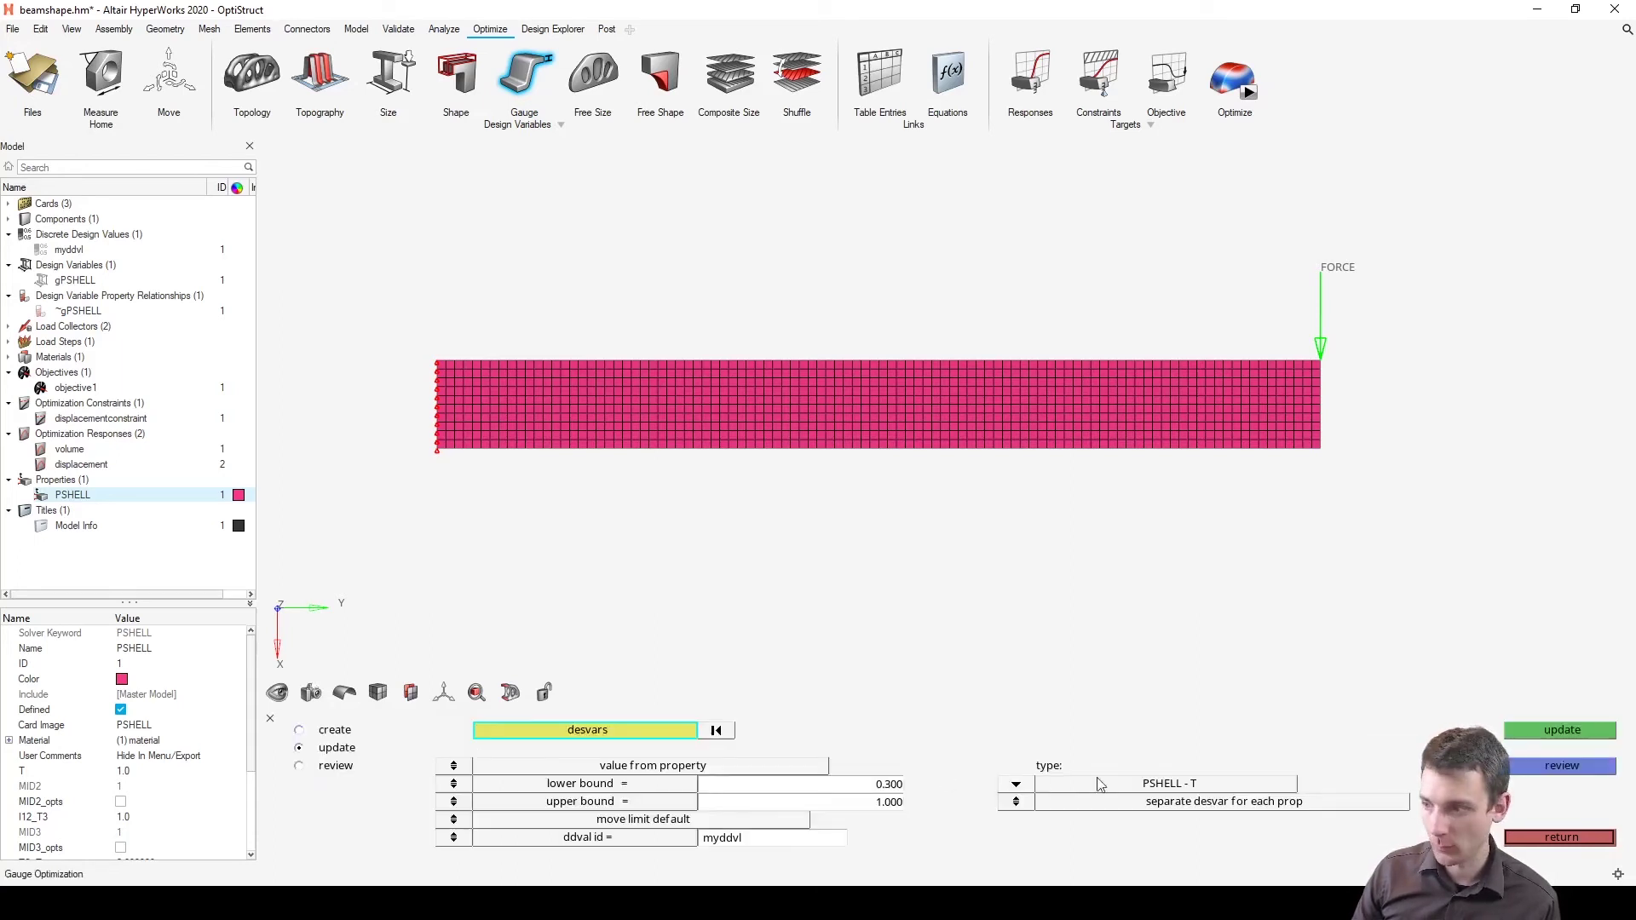
click(1556, 733)
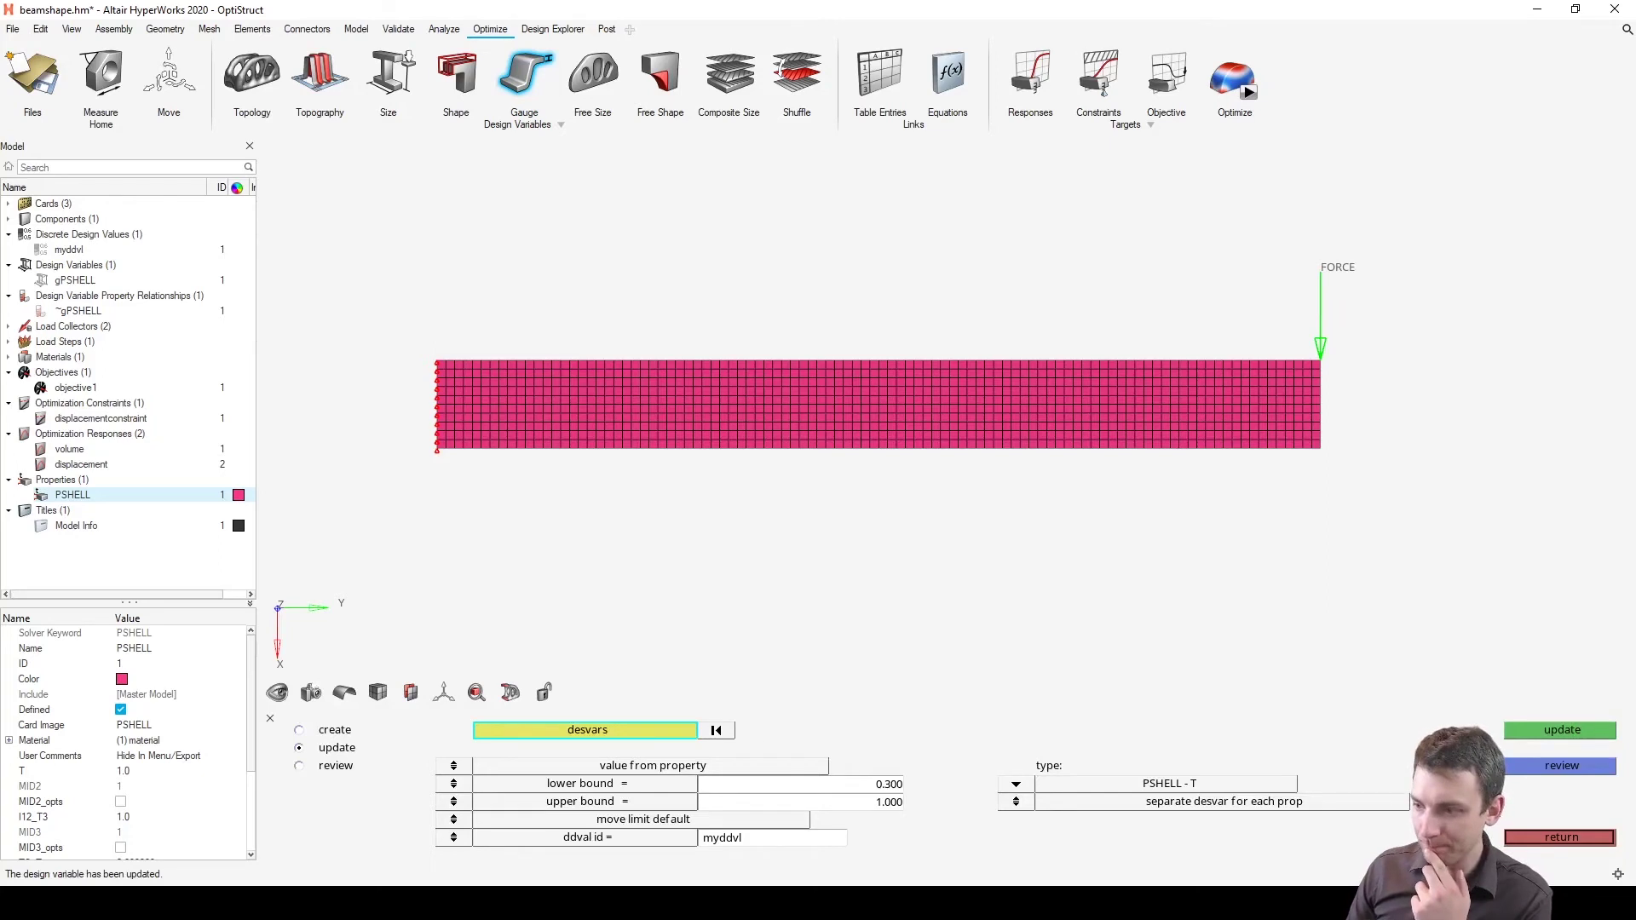
Step: Examine the objective volume and shell thickness of iterations 1 and 2 in beamshapeparameters.out from the previous gauge run
mouse_move(1023, 903)
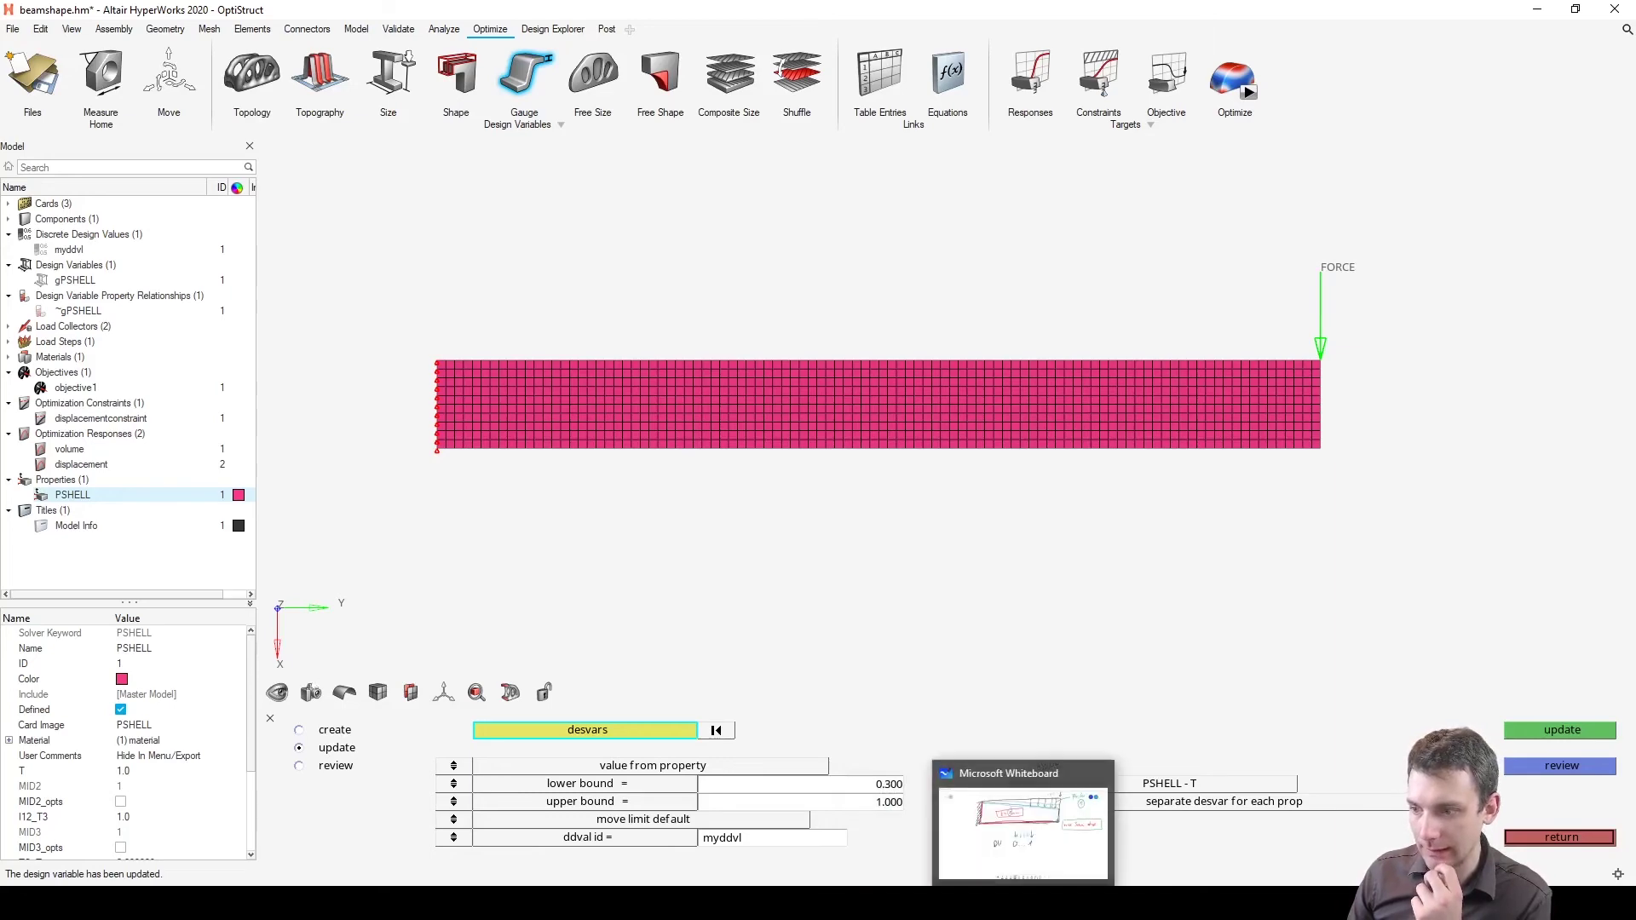
key(alt+Tab)
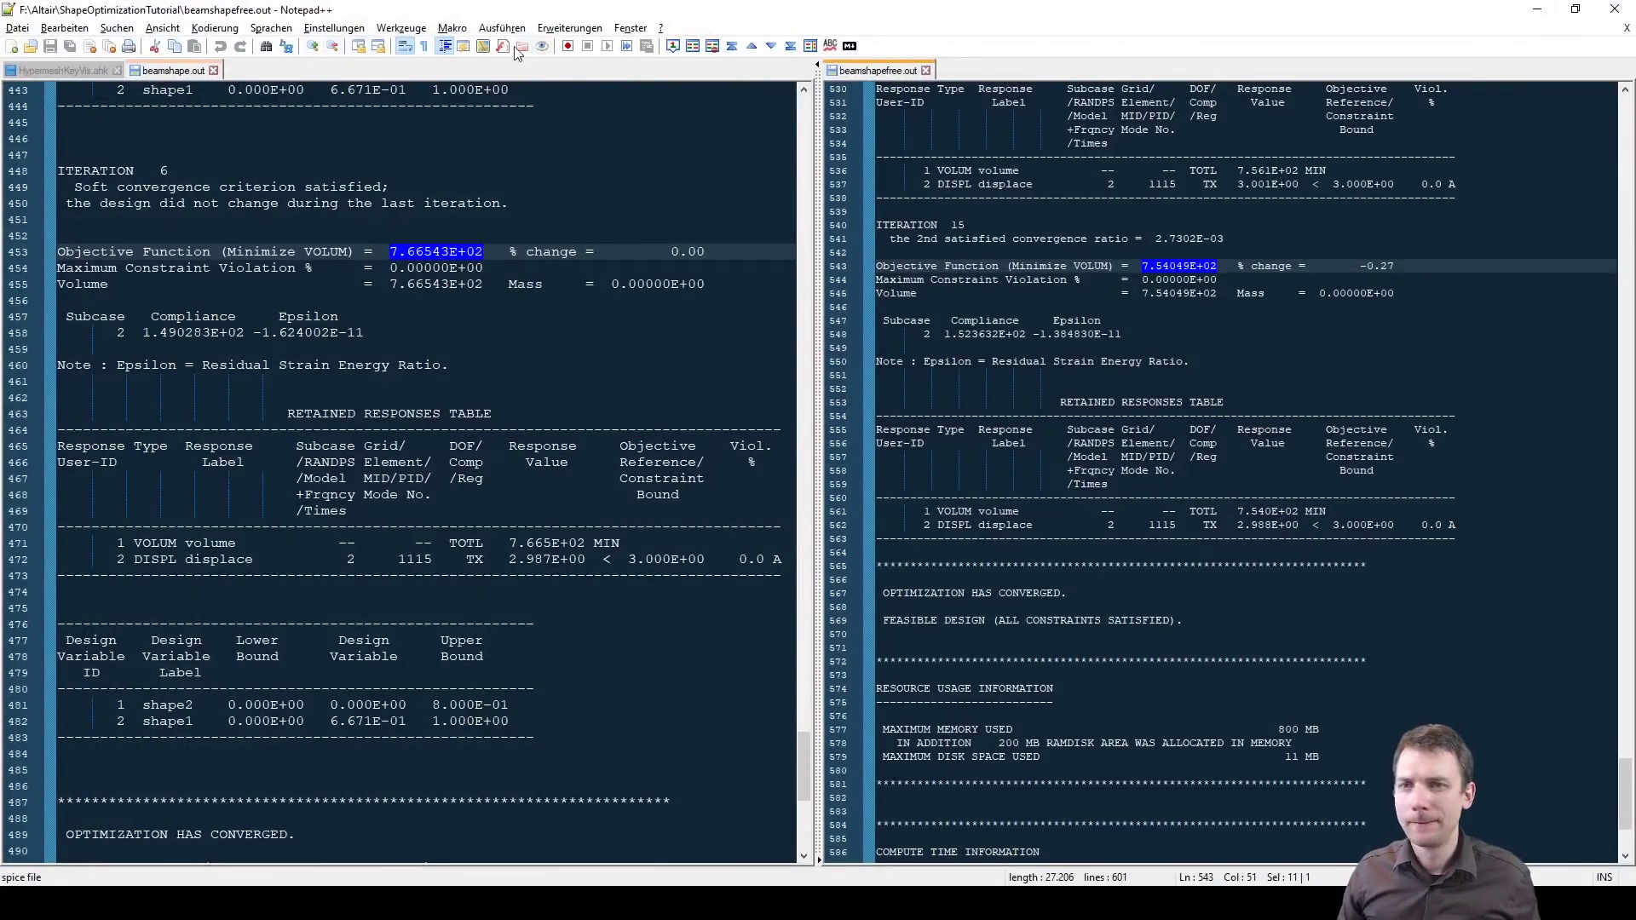
key(alt+Tab)
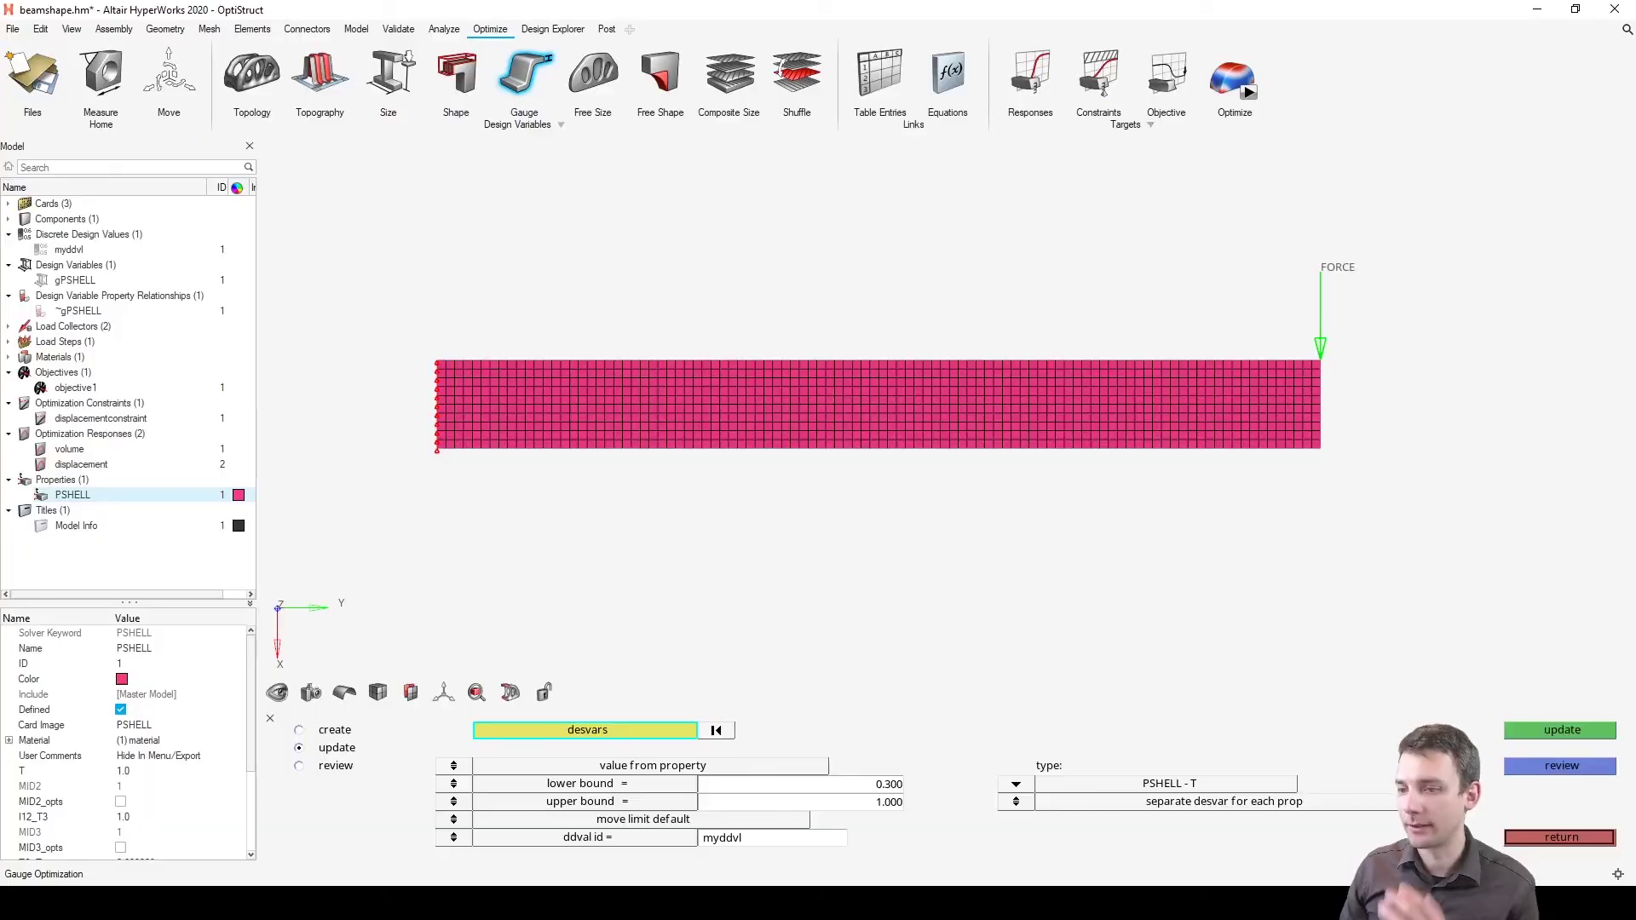
click(1601, 845)
click(1245, 83)
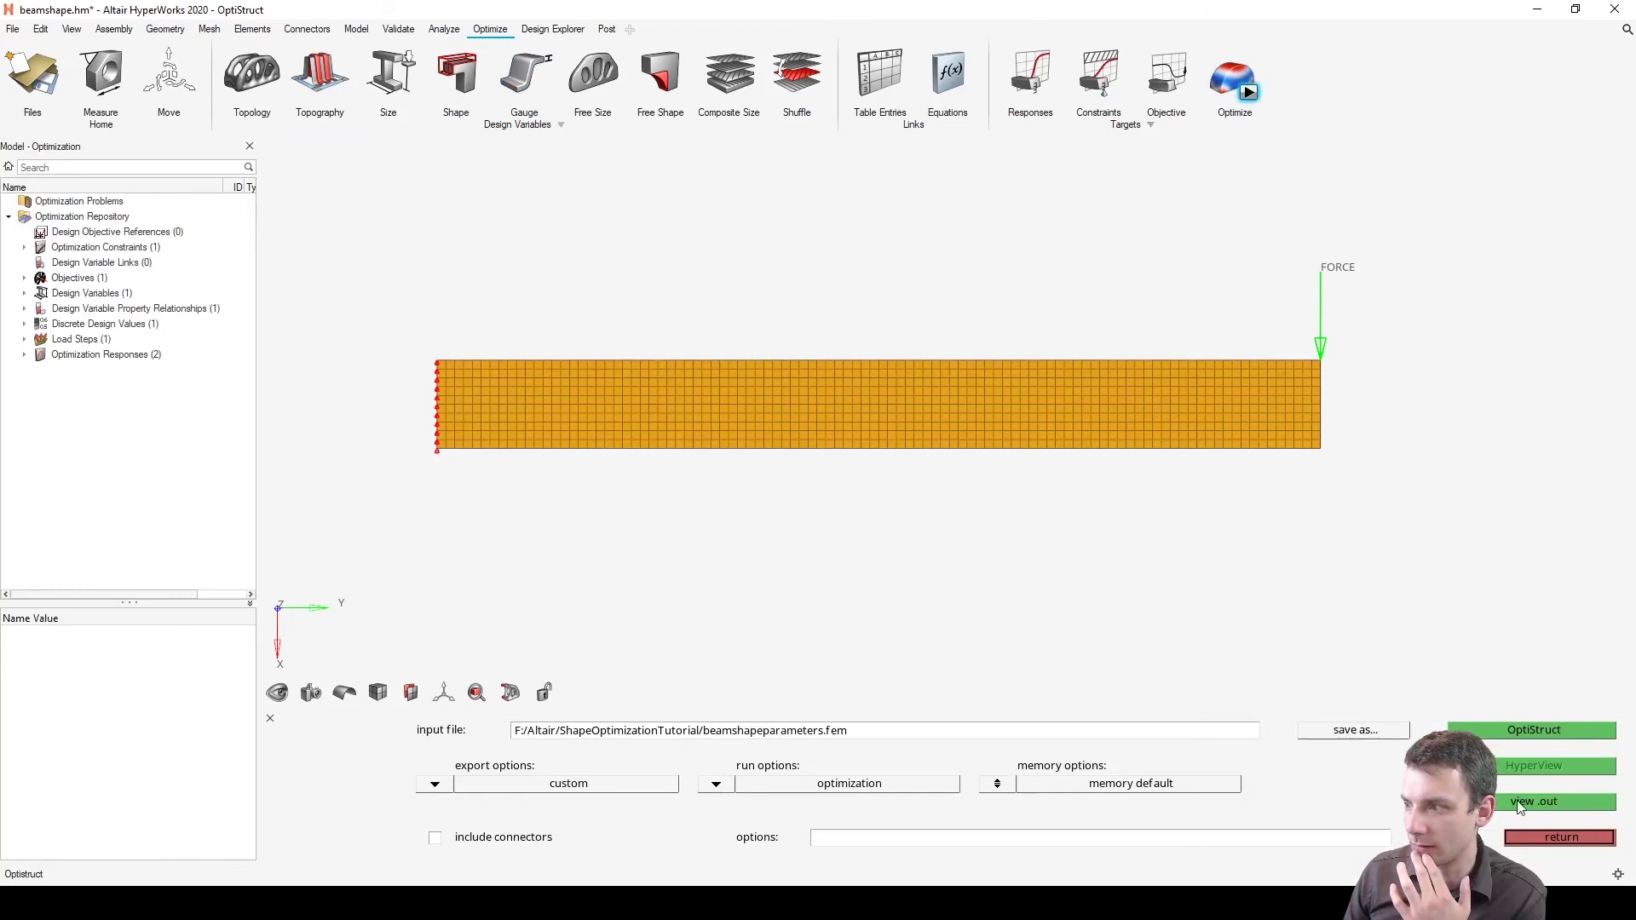
click(1524, 803)
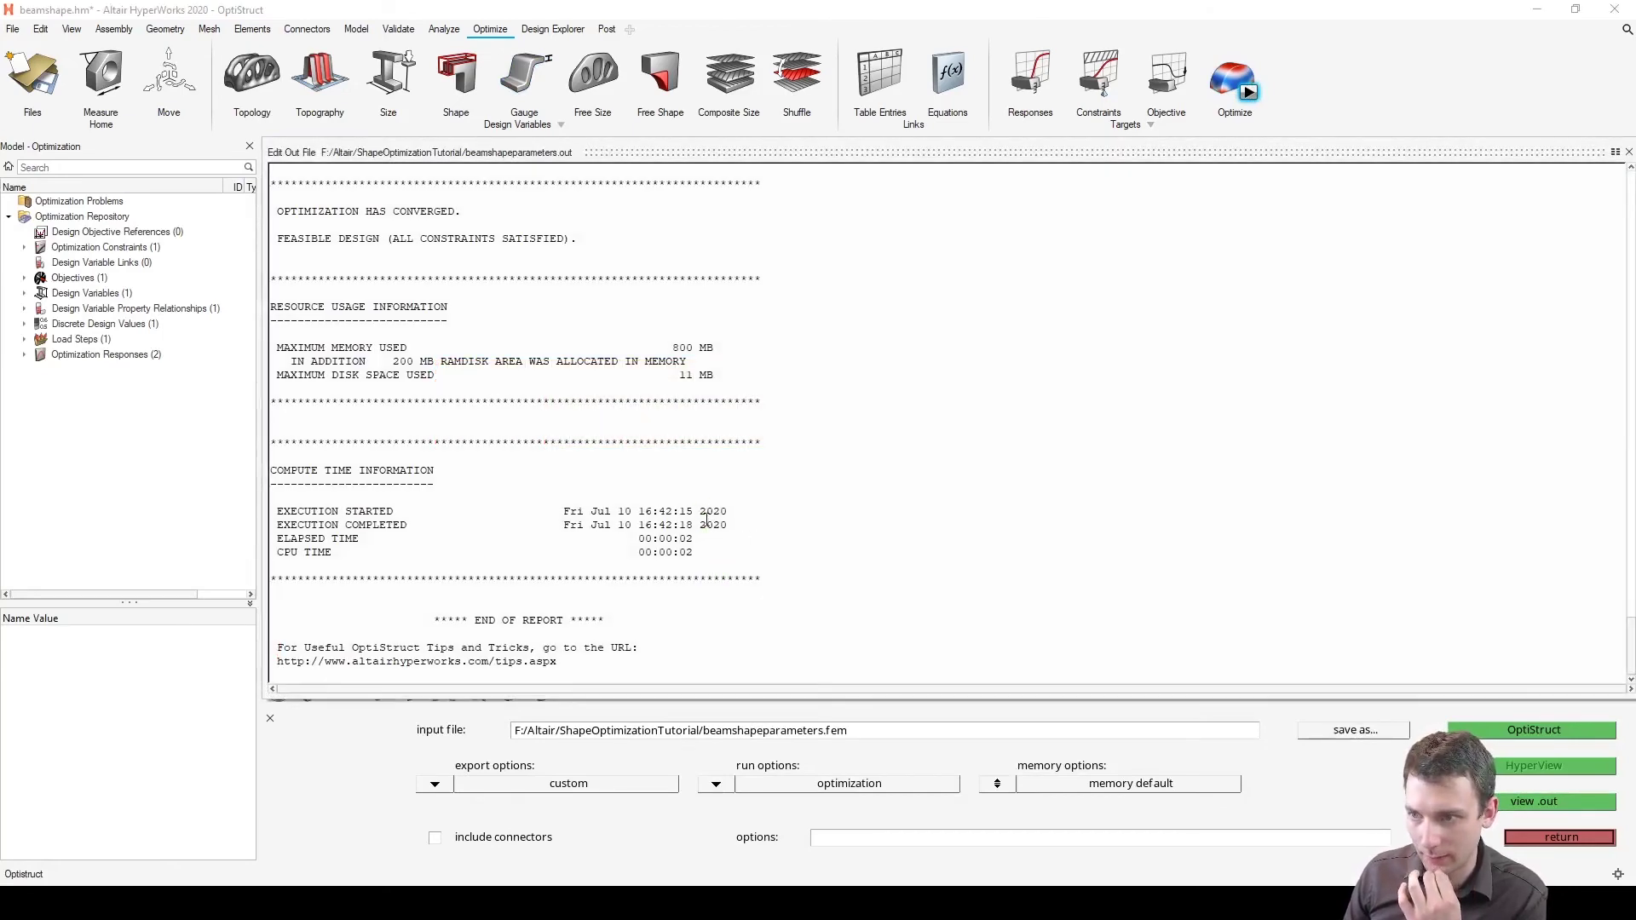
scroll(708, 521, up, 15)
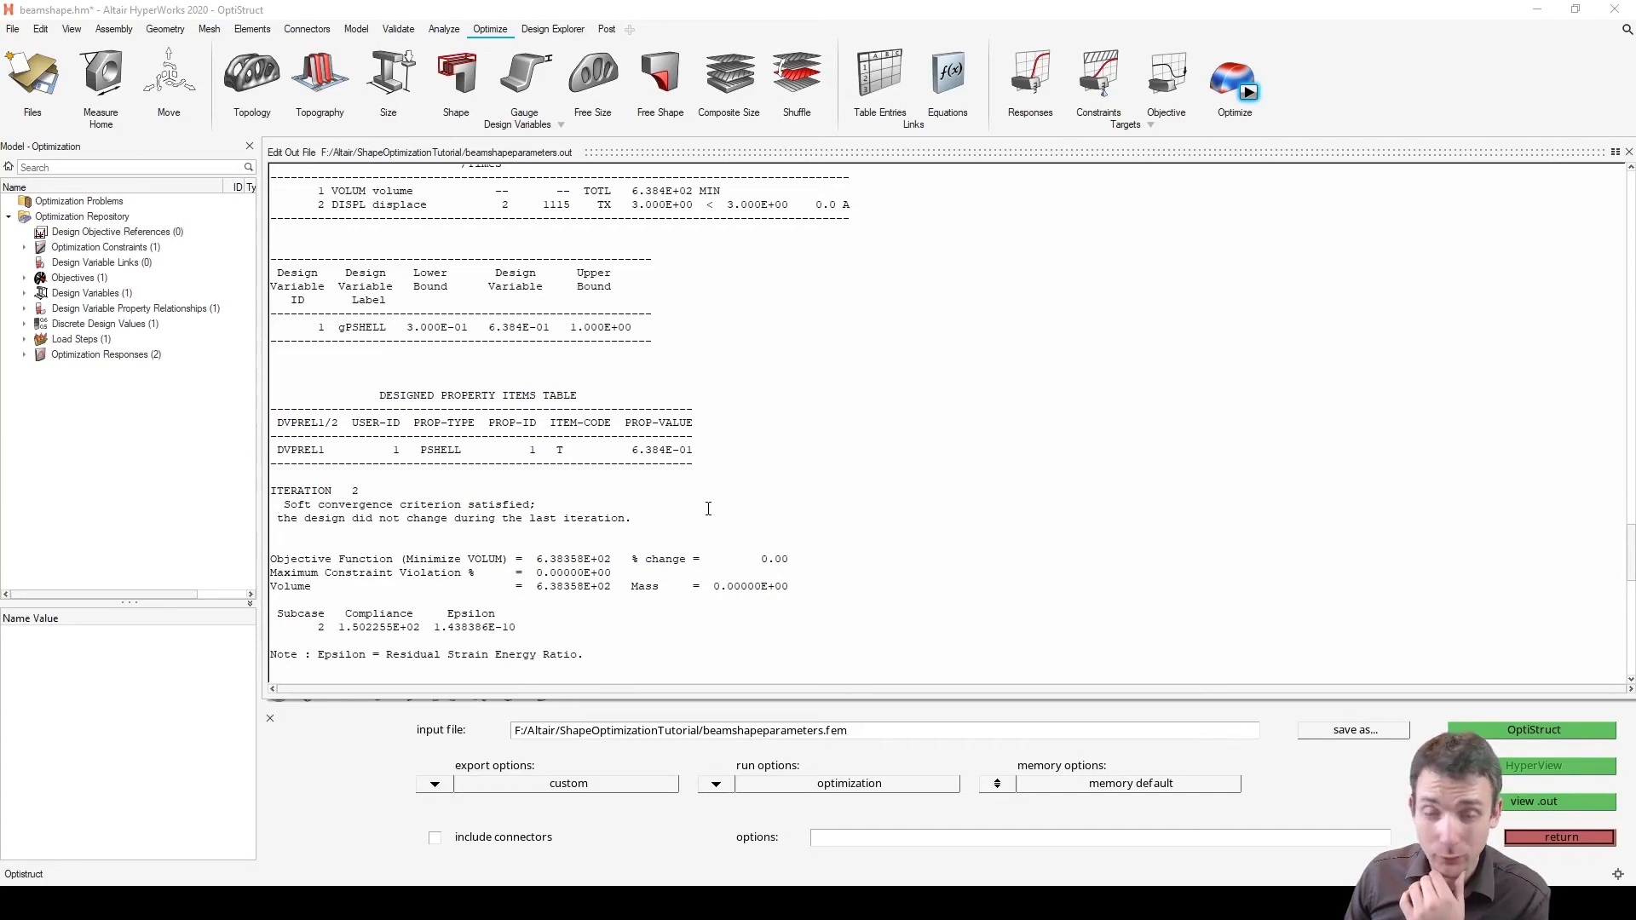
scroll(700, 502, up, 1)
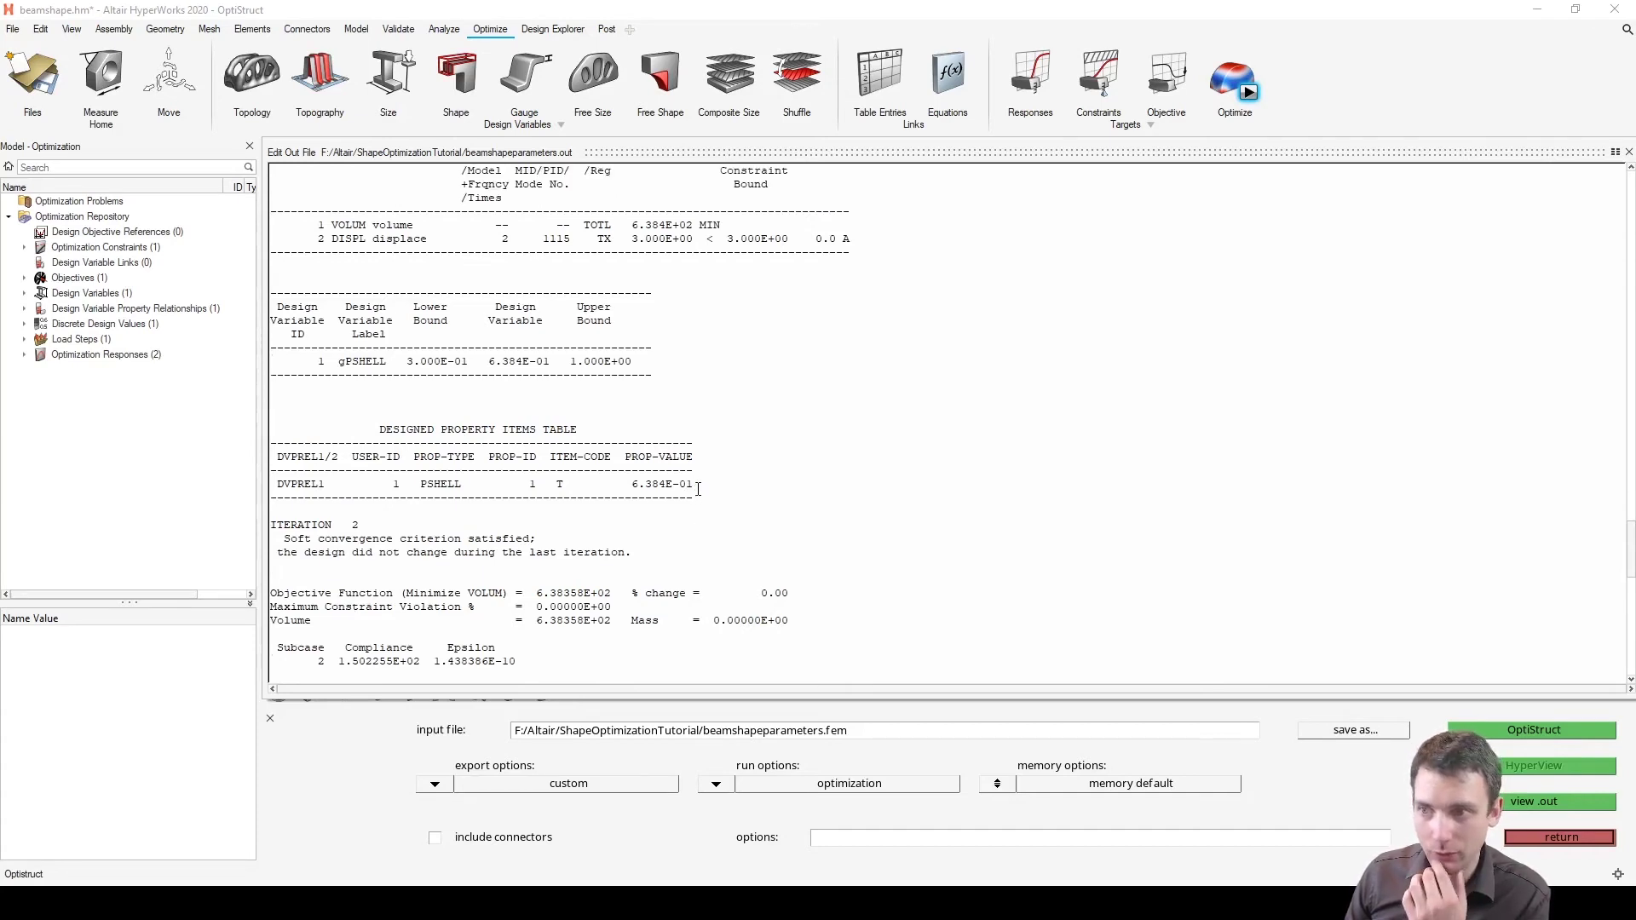
scroll(700, 486, up, 1)
scroll(739, 411, up, 8)
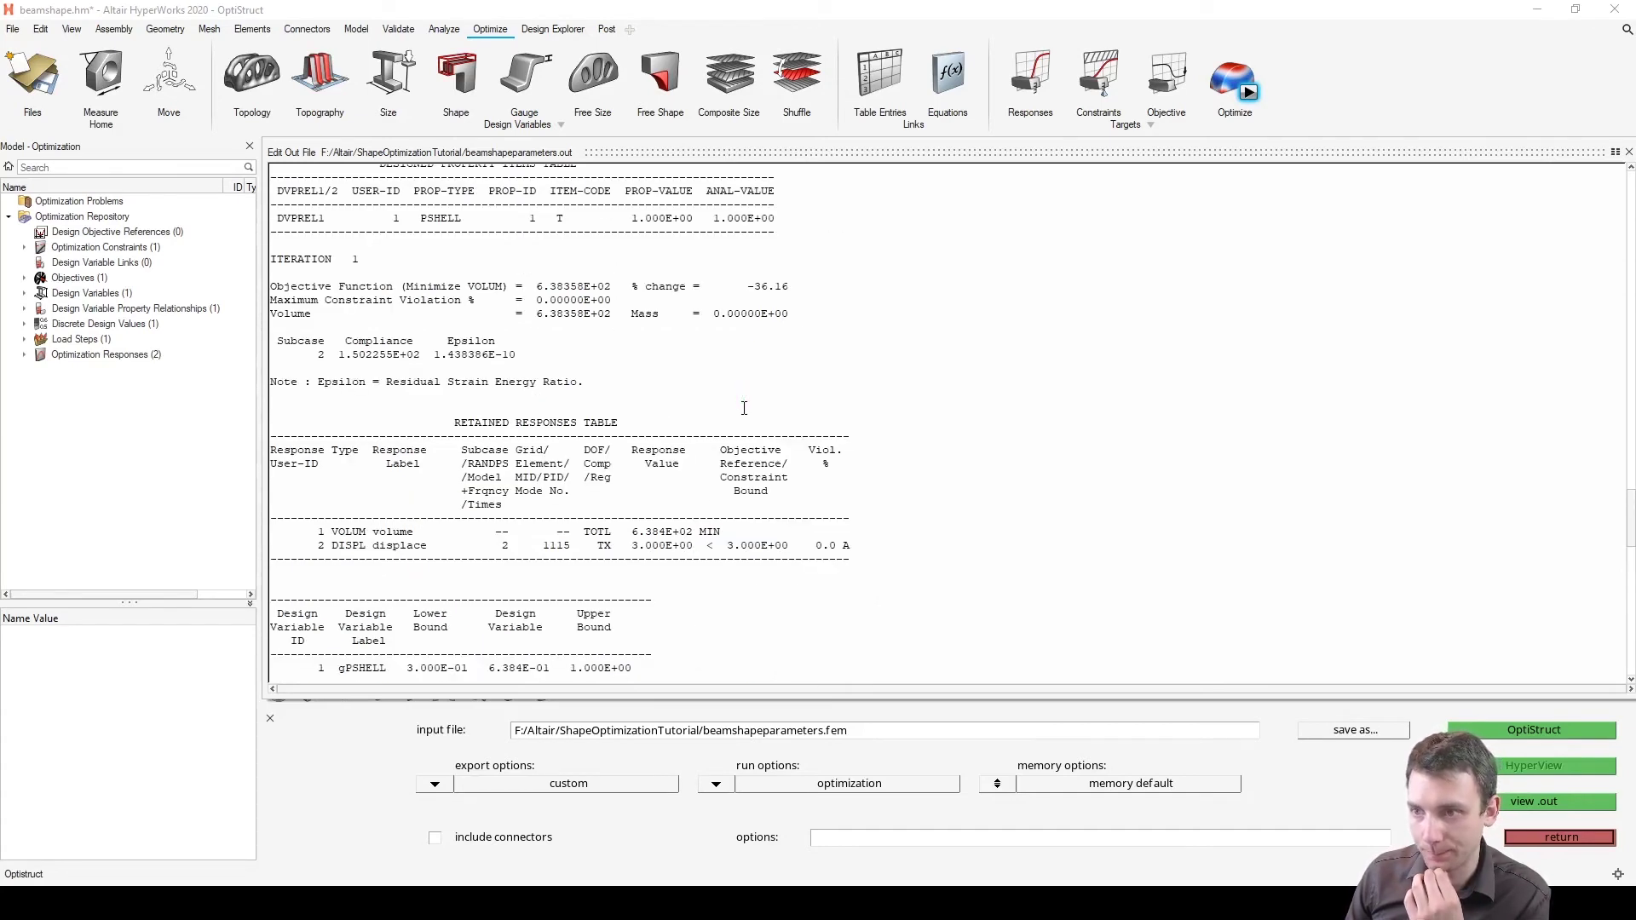
scroll(503, 358, down, 20)
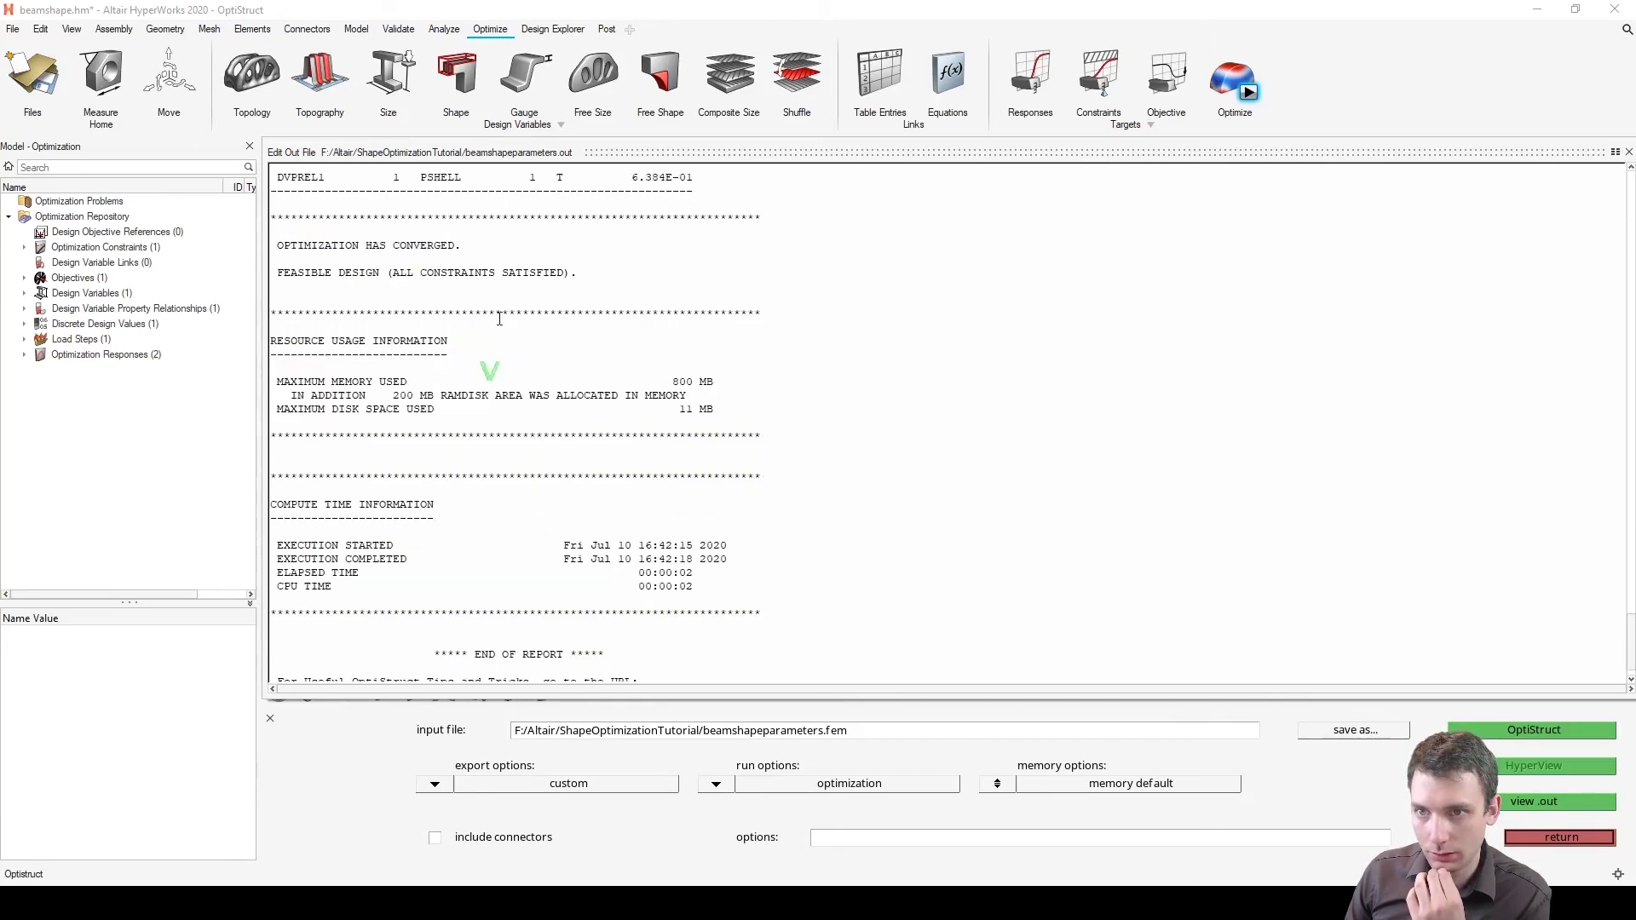
scroll(528, 356, up, 20)
scroll(515, 354, down, 5)
scroll(570, 485, down, 1)
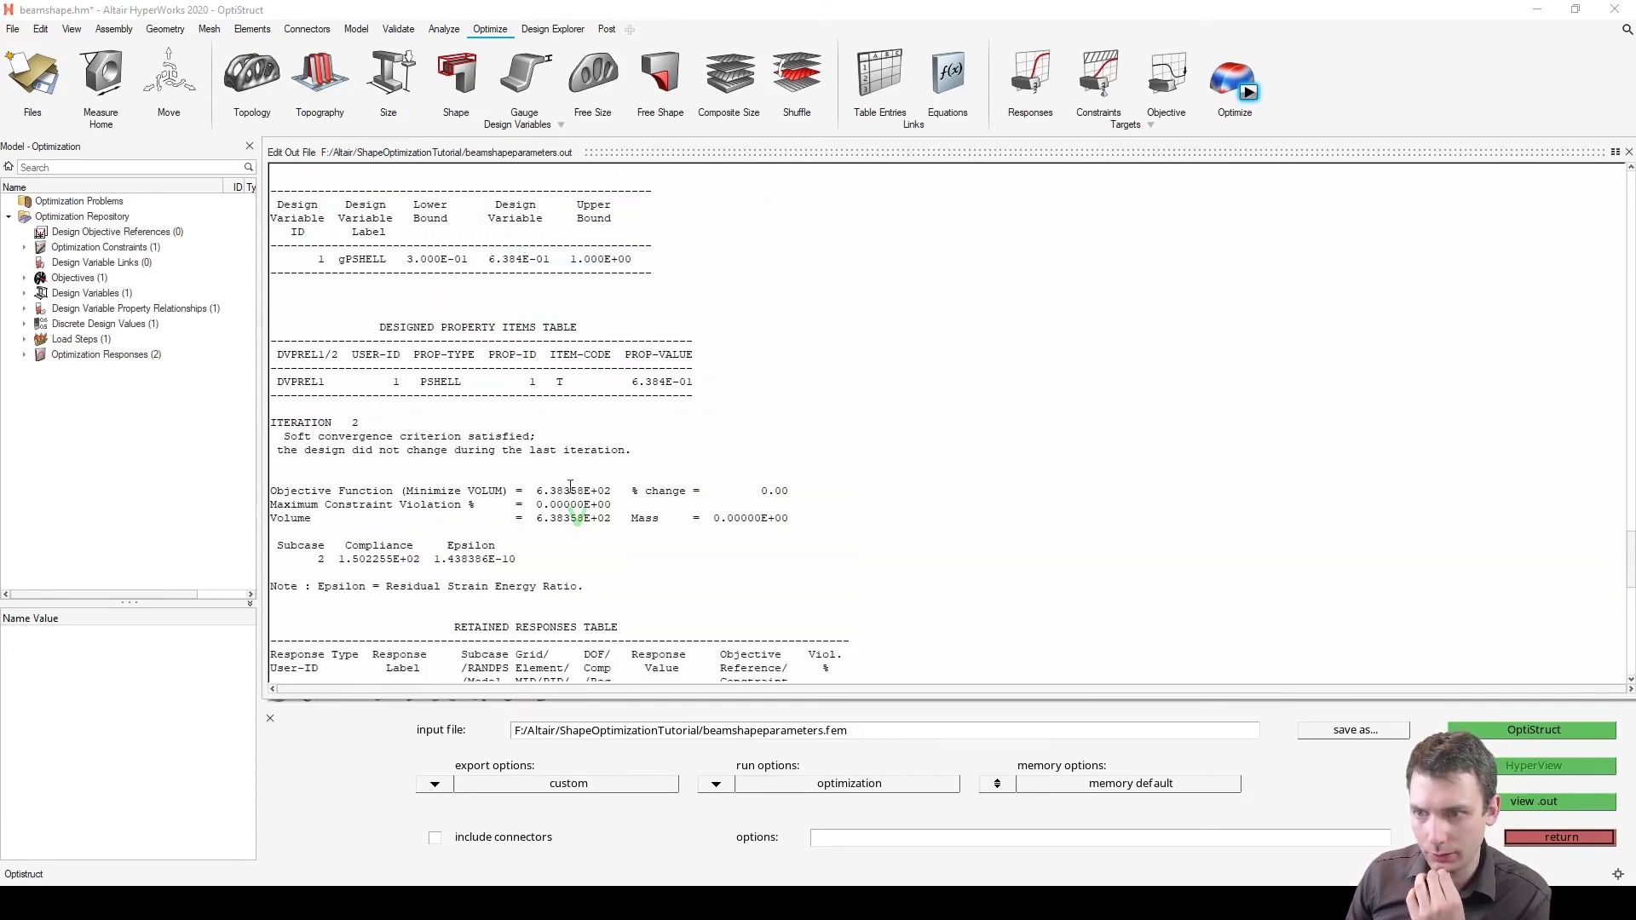
mouse_move(535, 491)
mouse_down()
mouse_move(578, 504)
mouse_move(565, 494)
mouse_up()
click(582, 491)
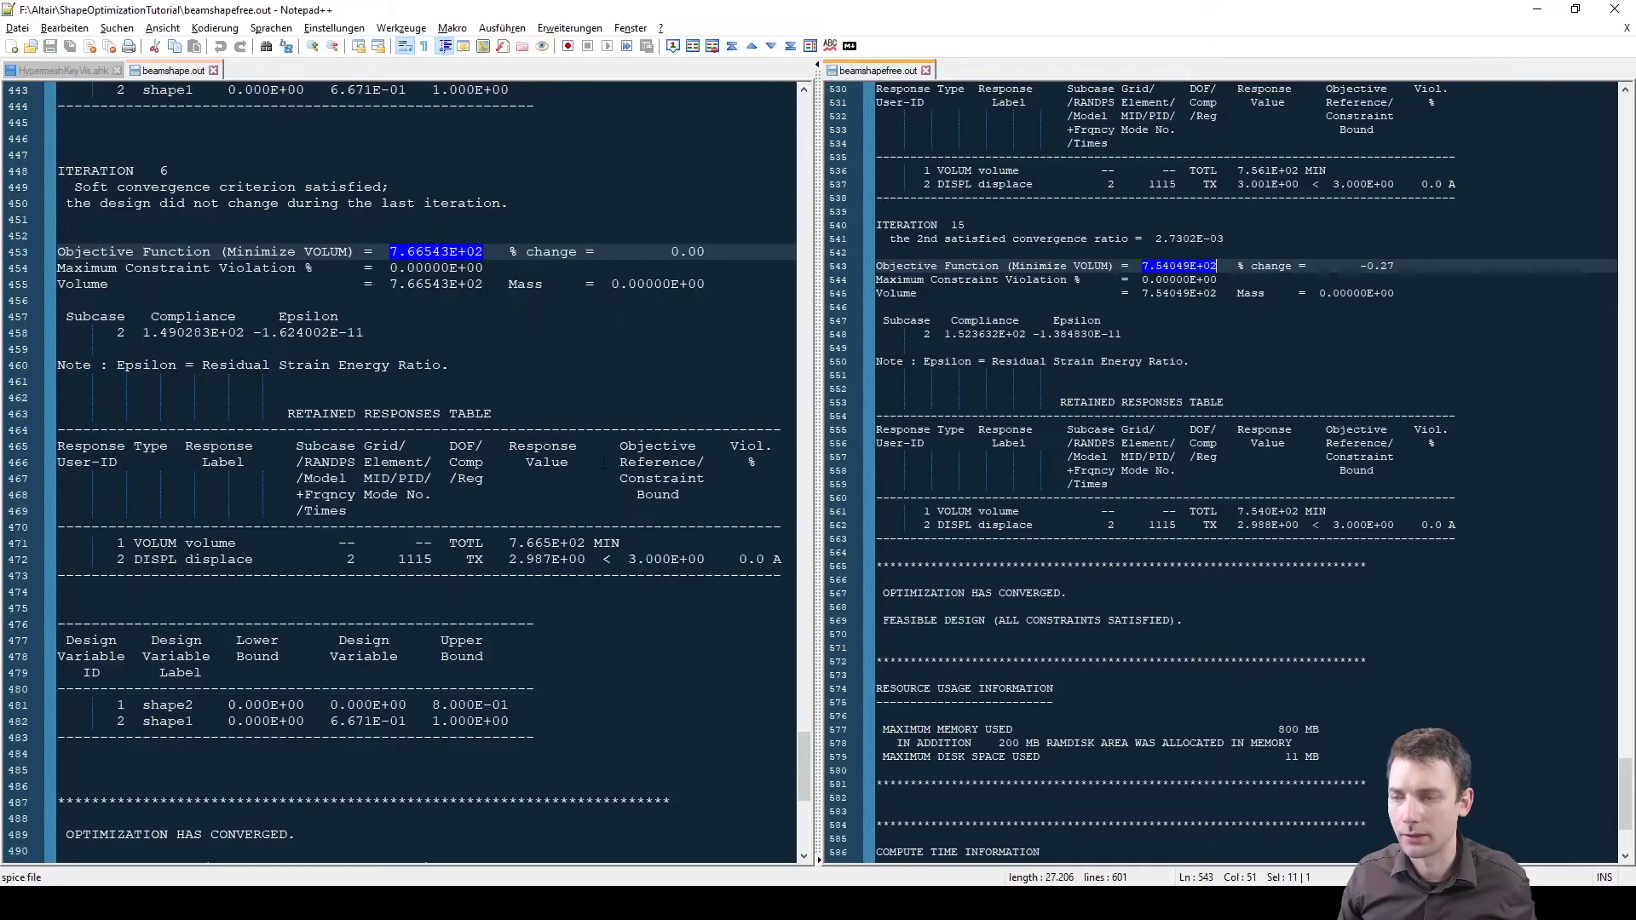
Step: In Notepad++, add the note "gauge free 6.38E+02" below the iteration 6 volume in beamshape.out
click(475, 303)
key(Return)
key(Return)
key(Return)
key(Up)
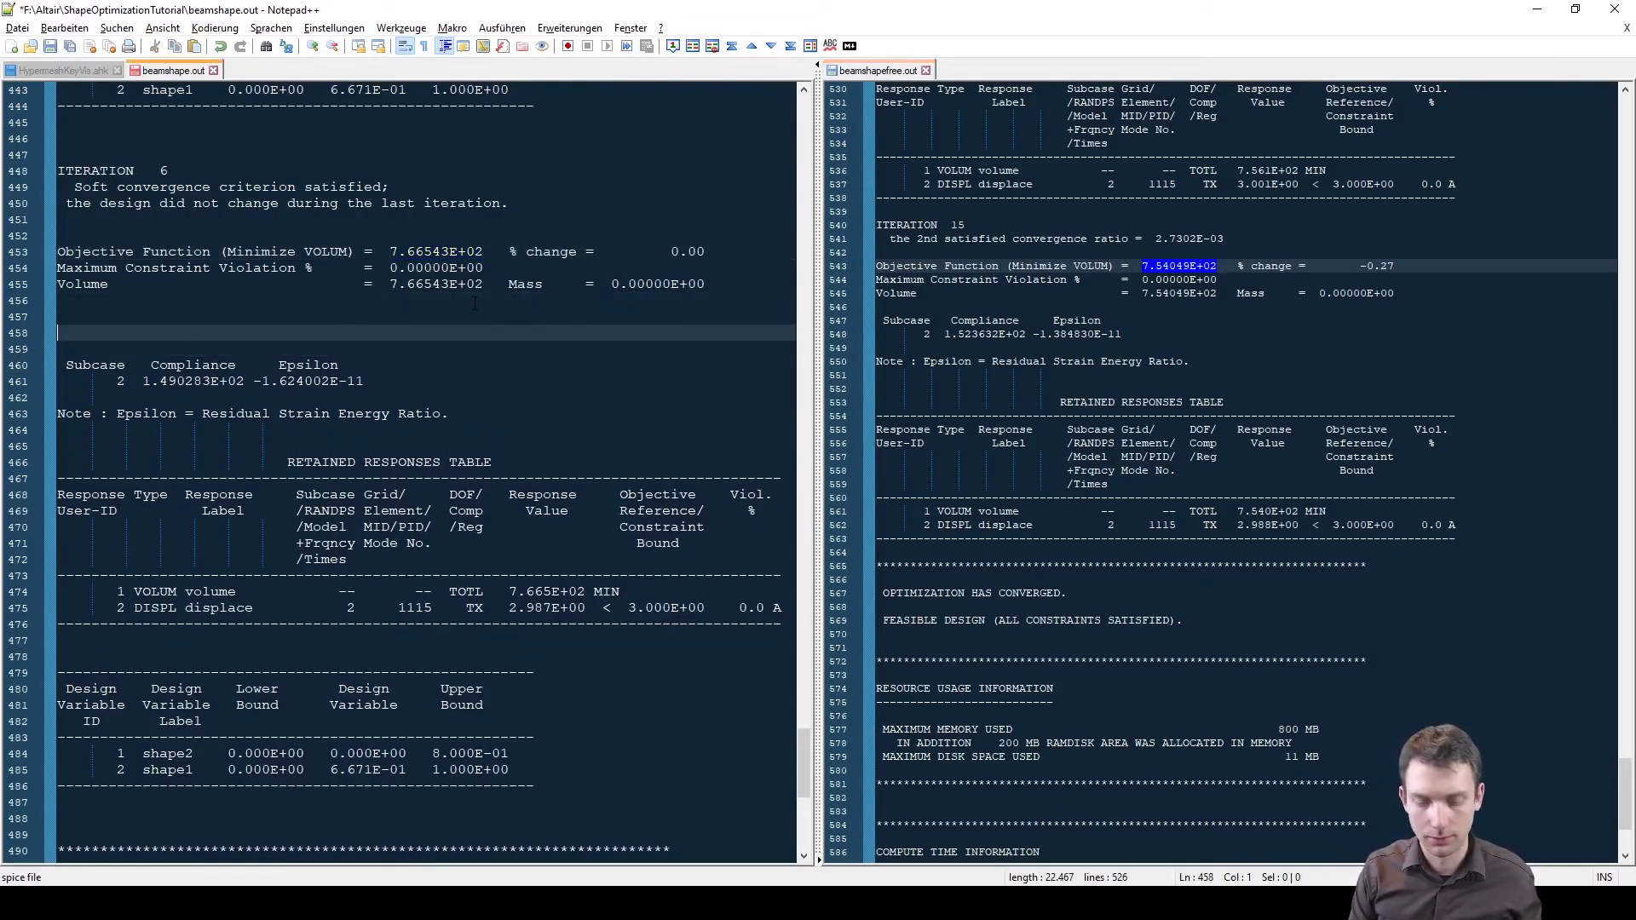
text(gaug)
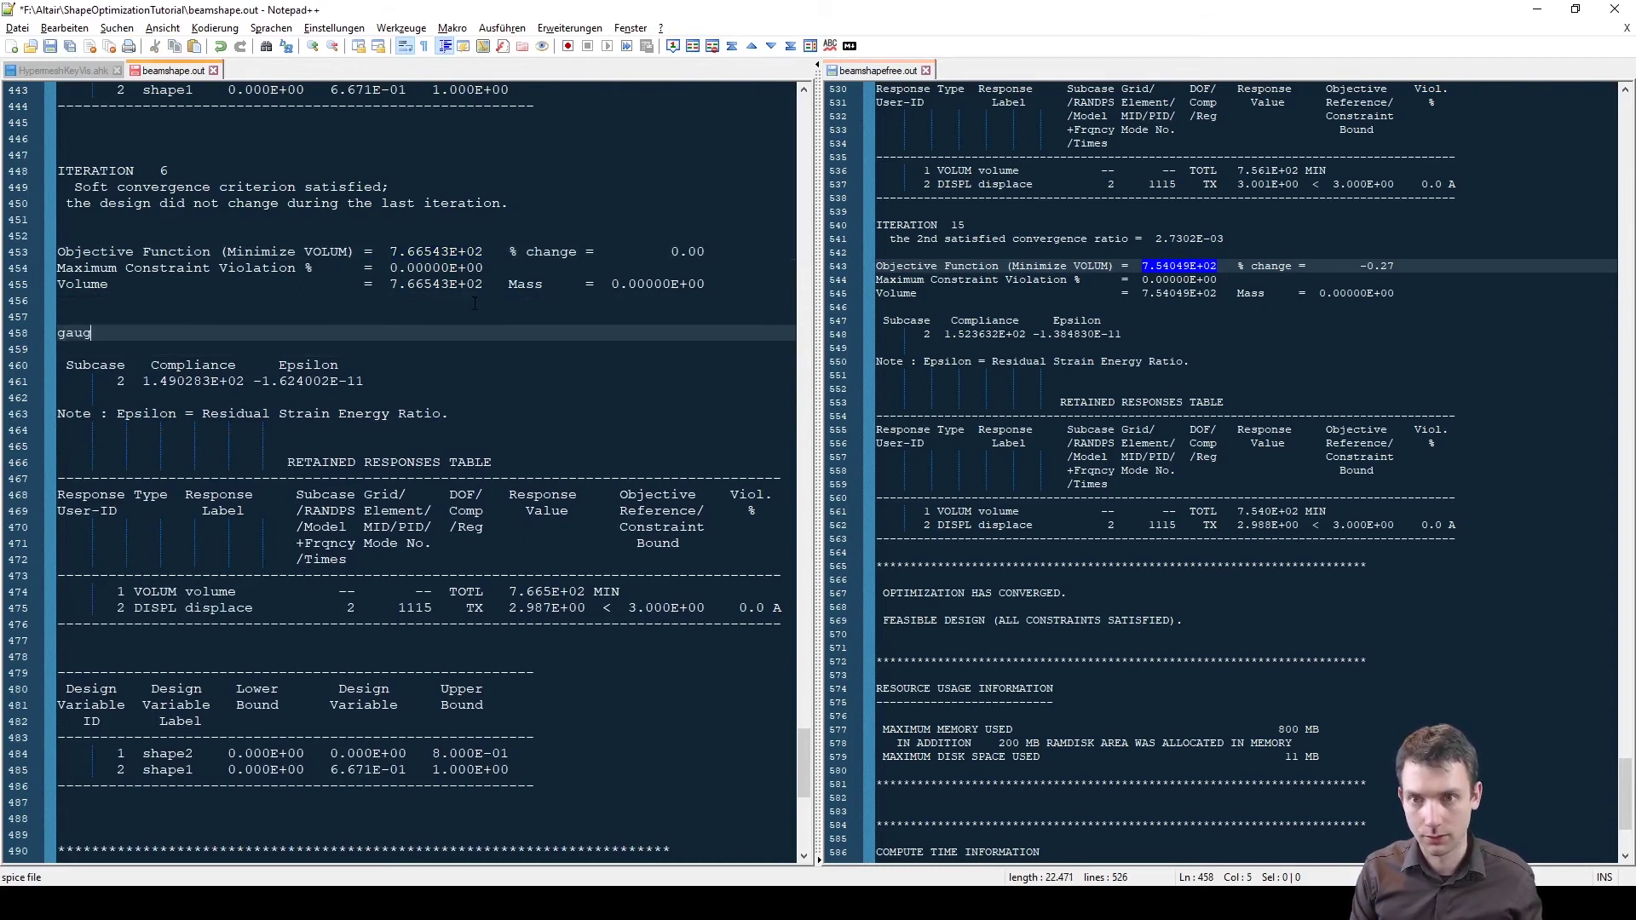
text(e fre)
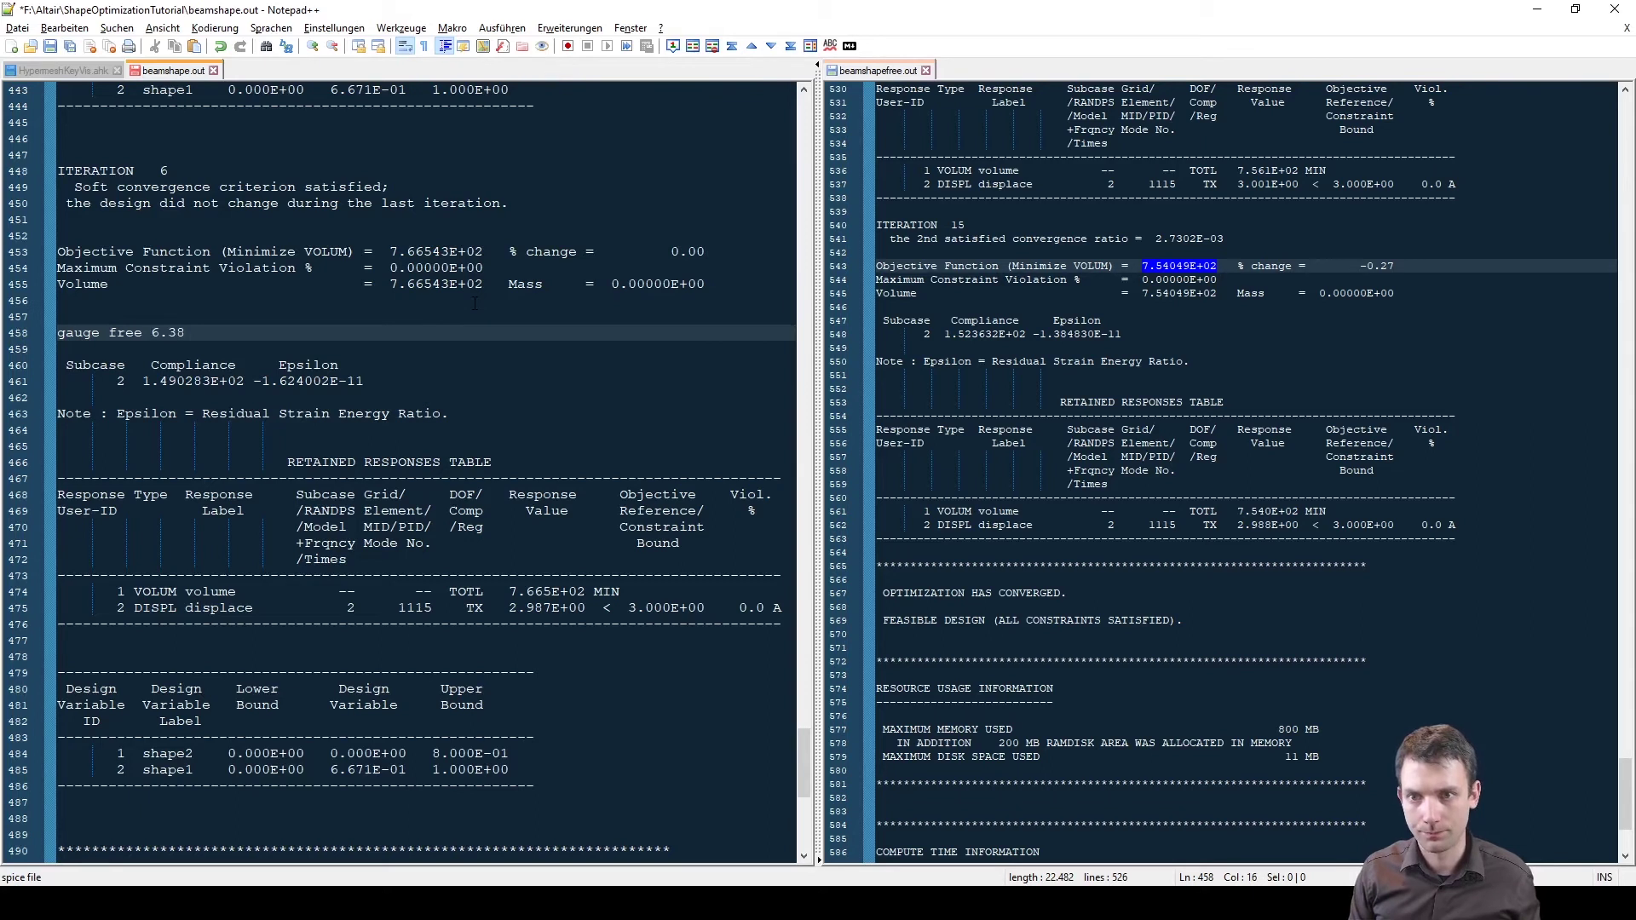
text(e 6.38)
key(Return)
key(Left)
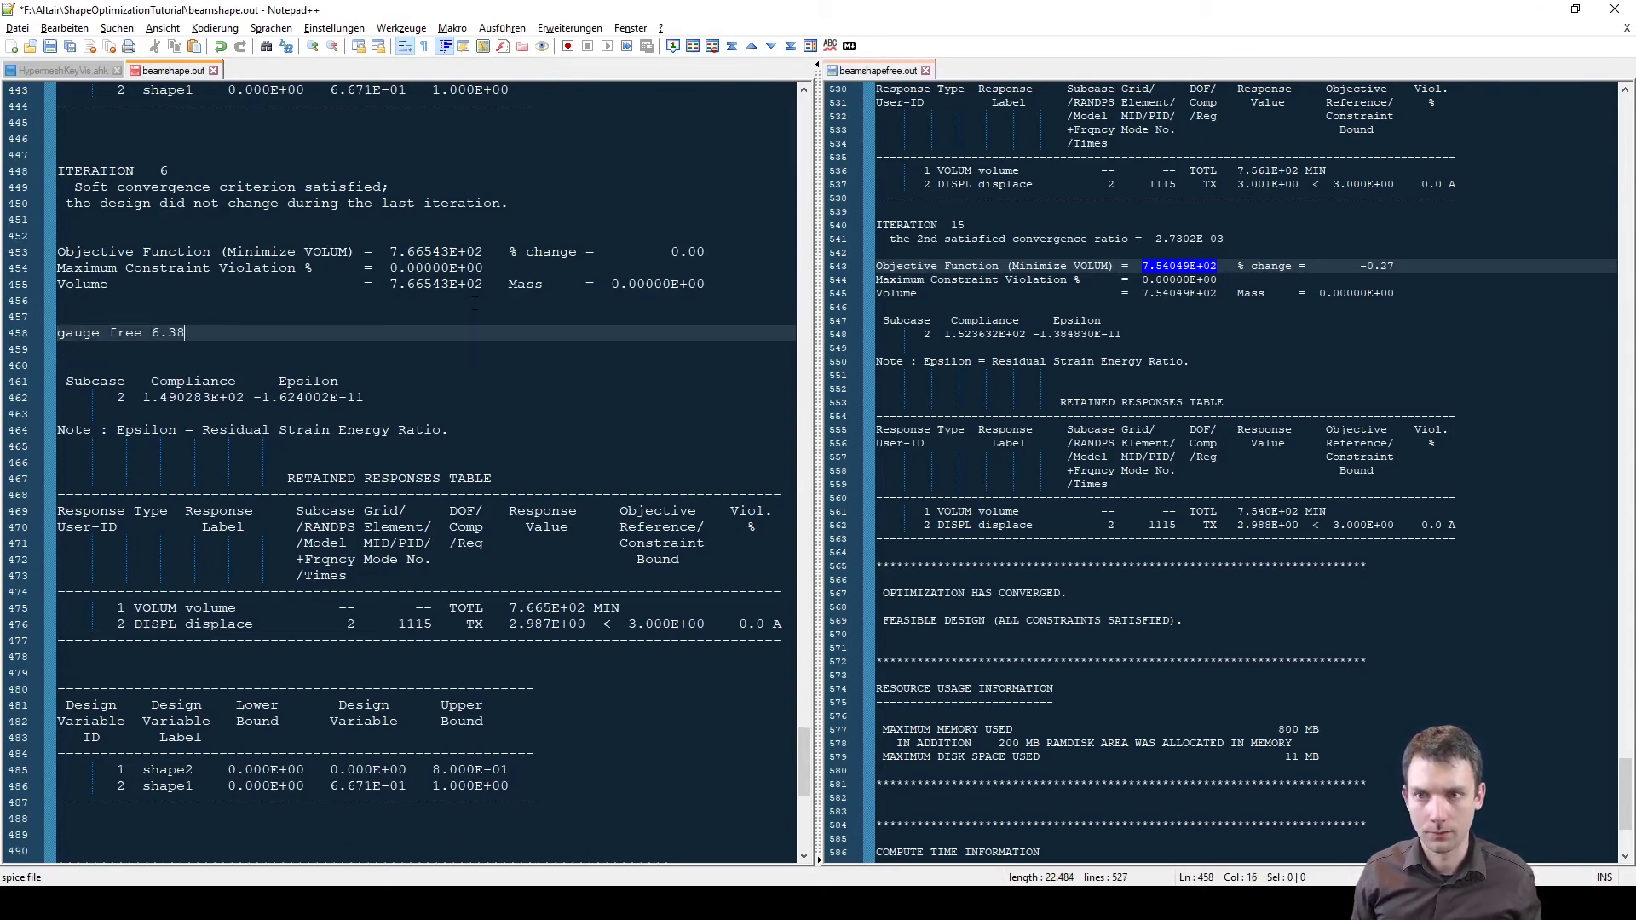
text(E+02)
Step: Add the line "gauge ddval 0.05:" below the gauge free note, and insert a colon after "gauge free"
key(Return)
text(gauge )
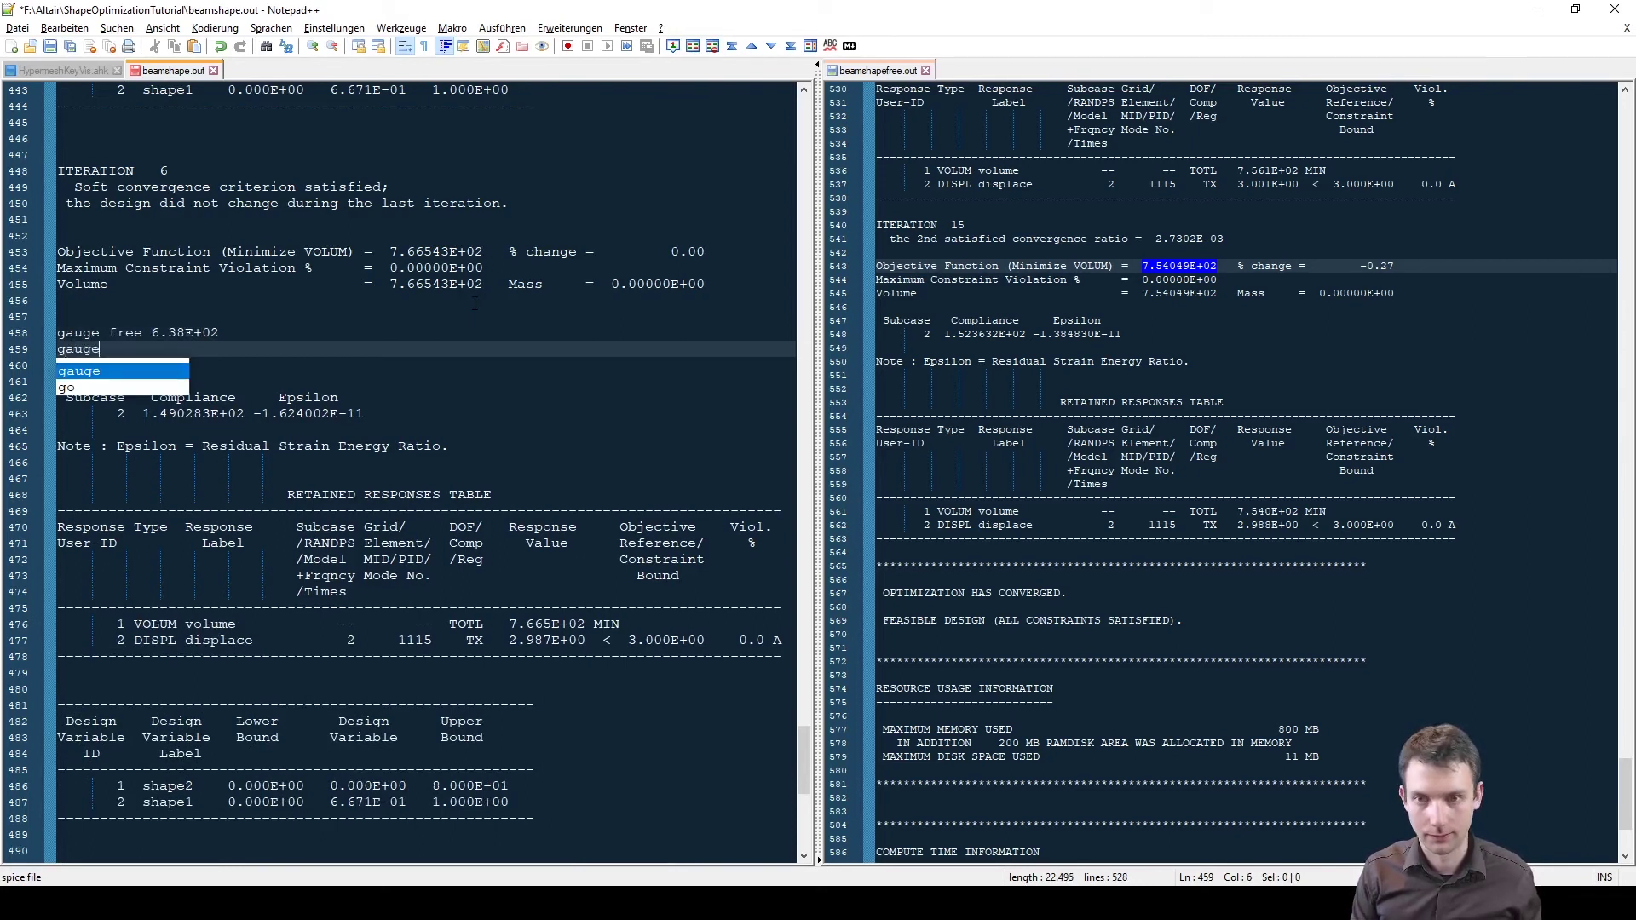
text(ddval 00.)
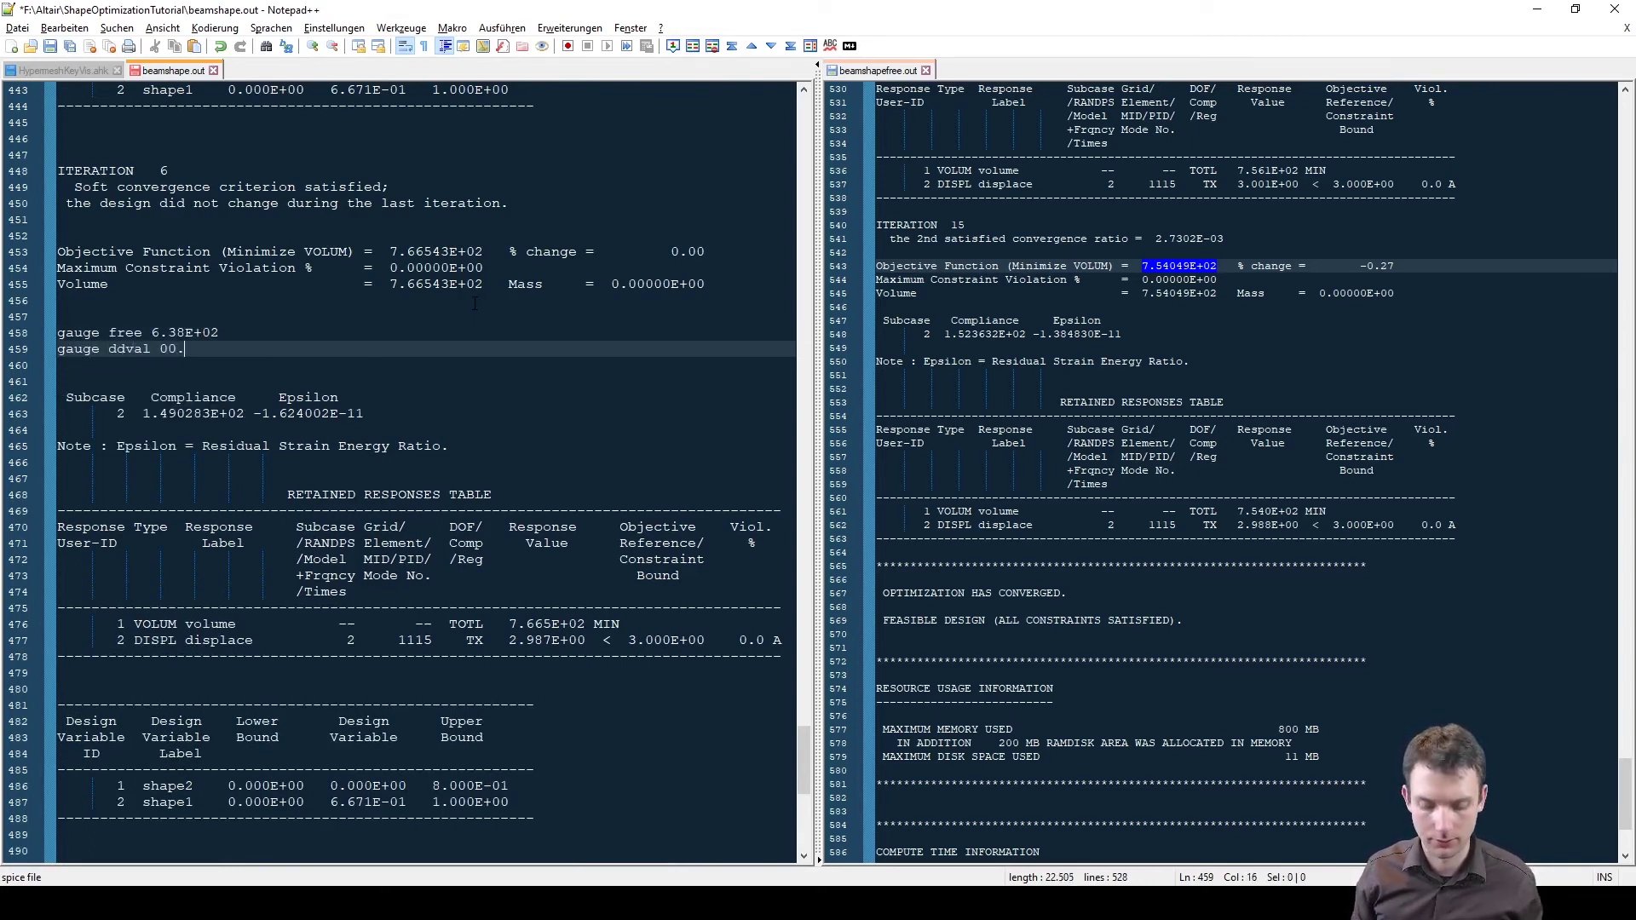
key(BackSpace)
key(Left)
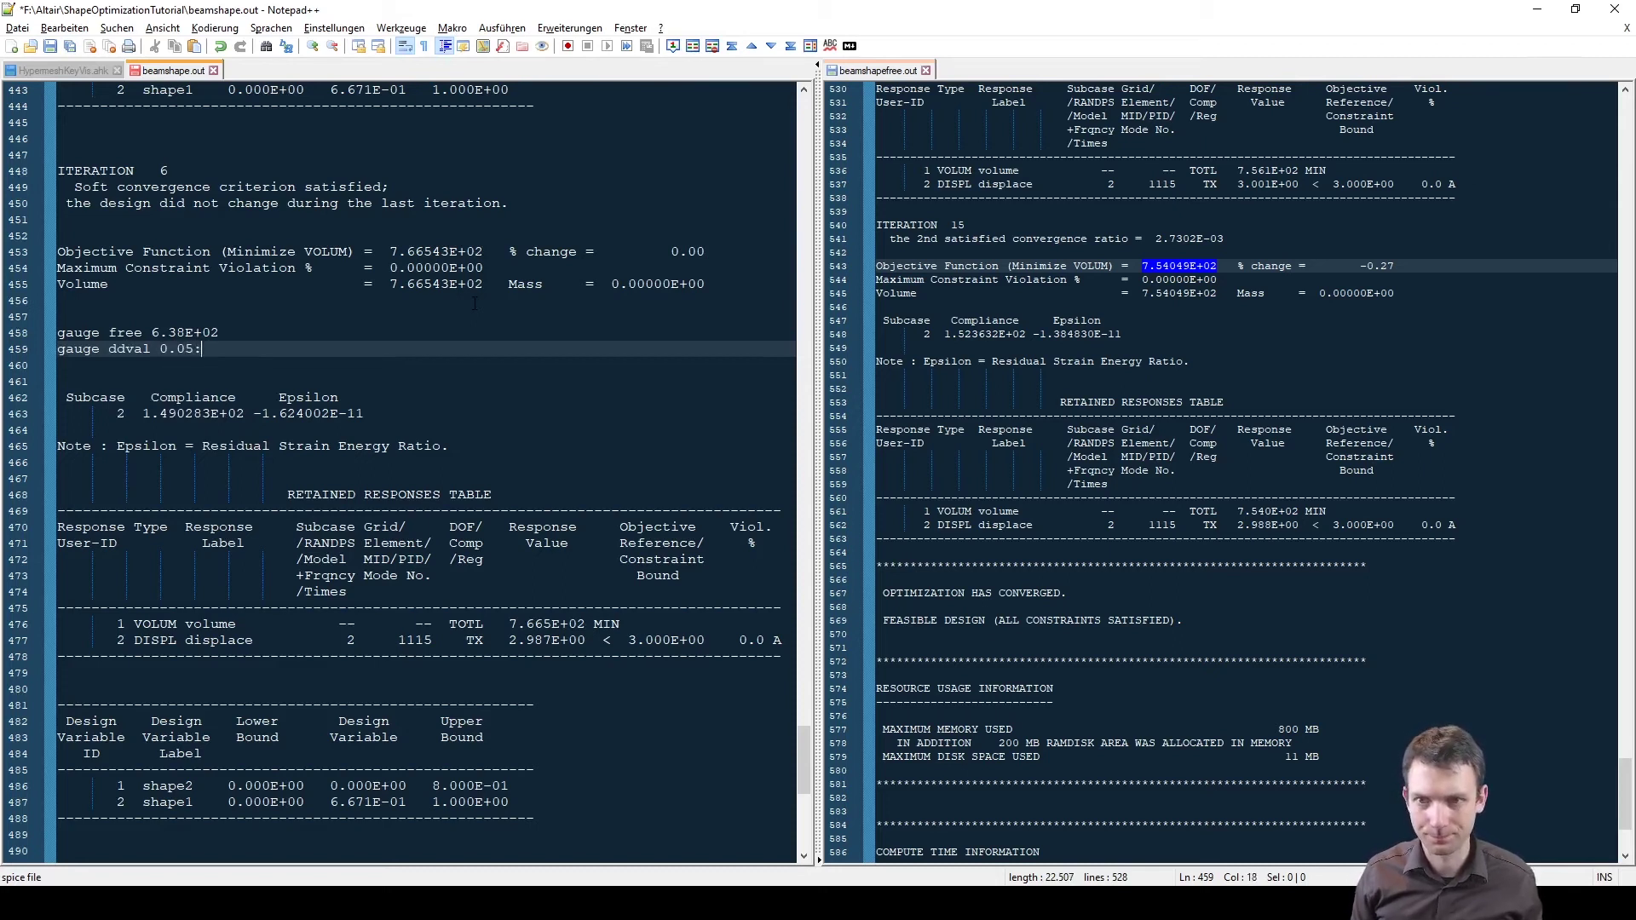
text(:)
key(Up)
key(Left)
key(Left)
key(Left)
key(Left)
key(Left)
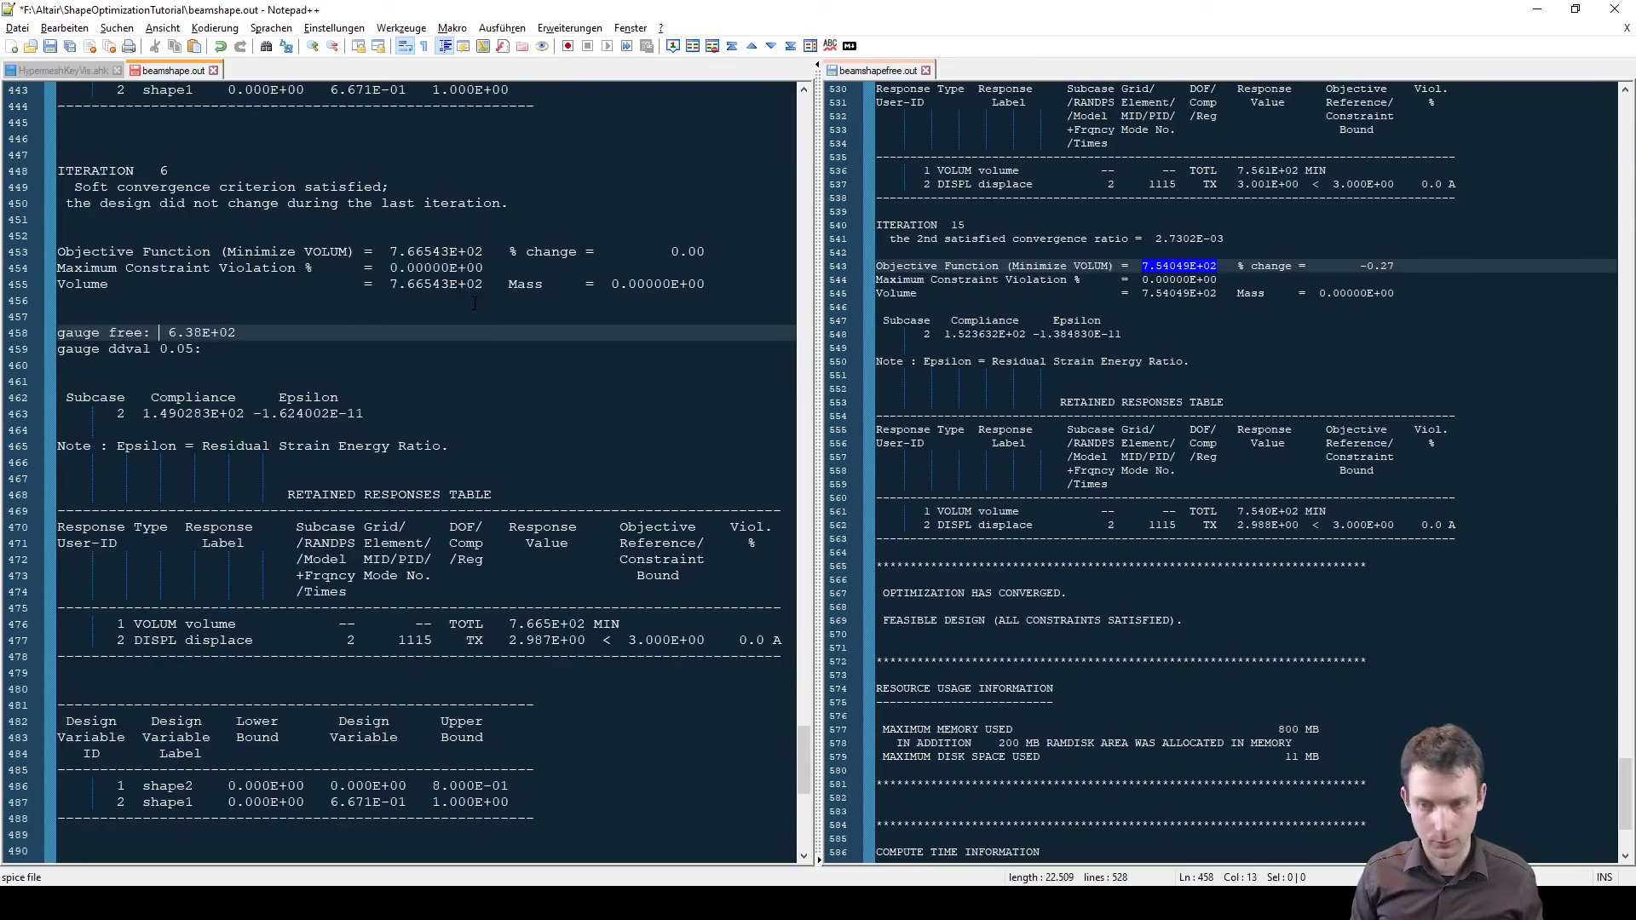
Step: Switch to HyperWorks, close the output file view, rename the input file beamshapeparametersDDVAL005.fem, and run the OptiStruct optimization
key(alt+Tab)
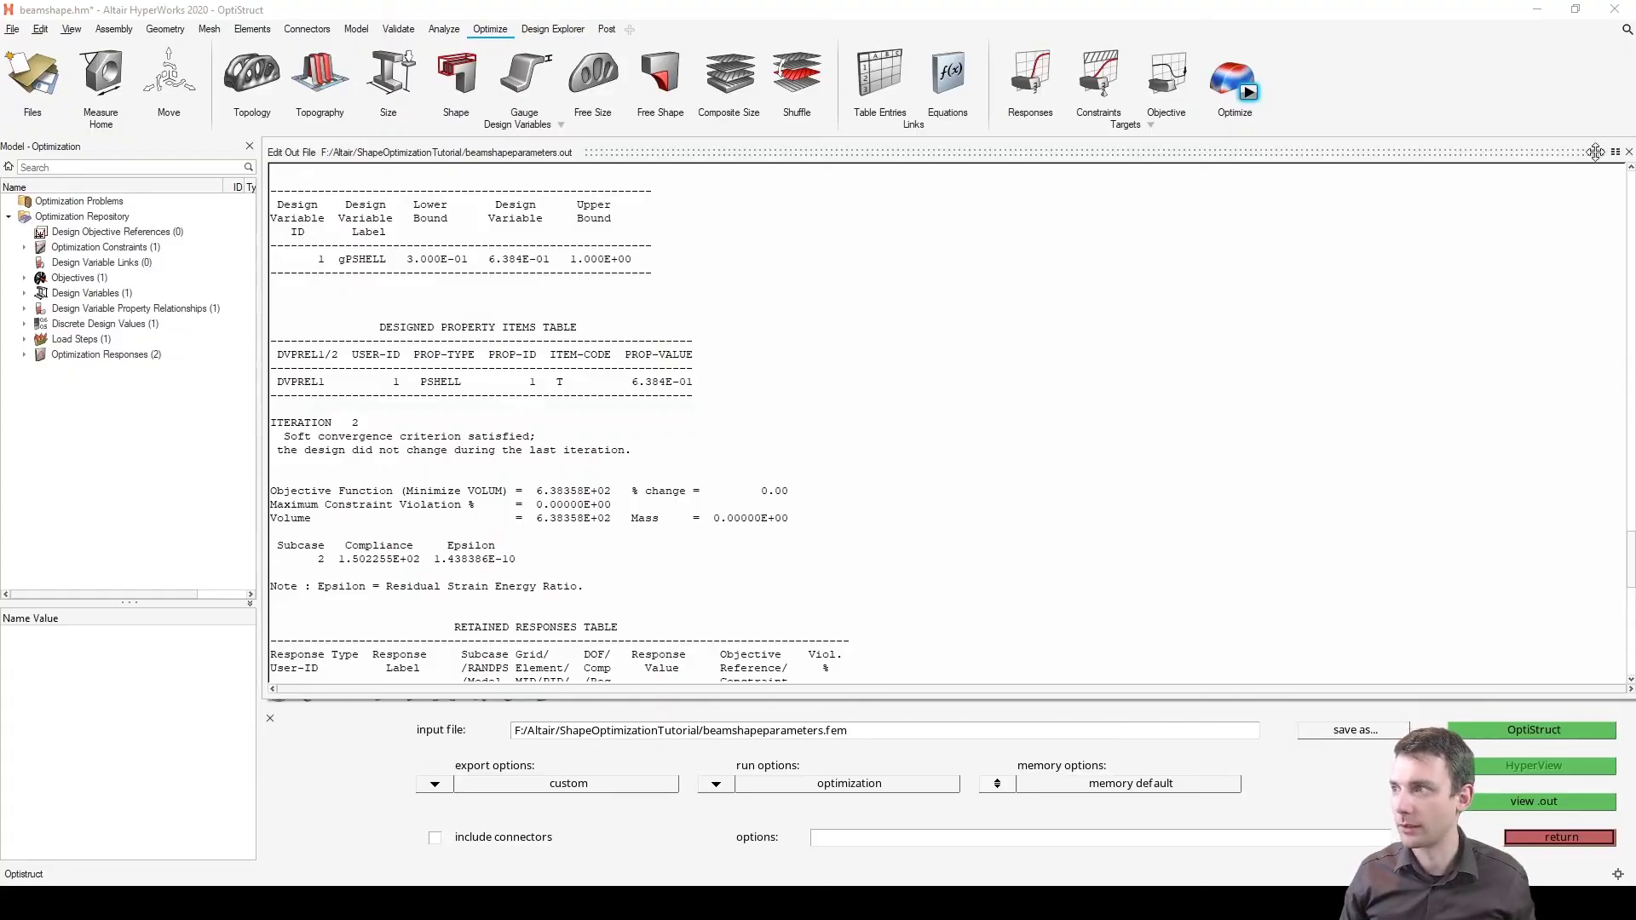
click(1629, 152)
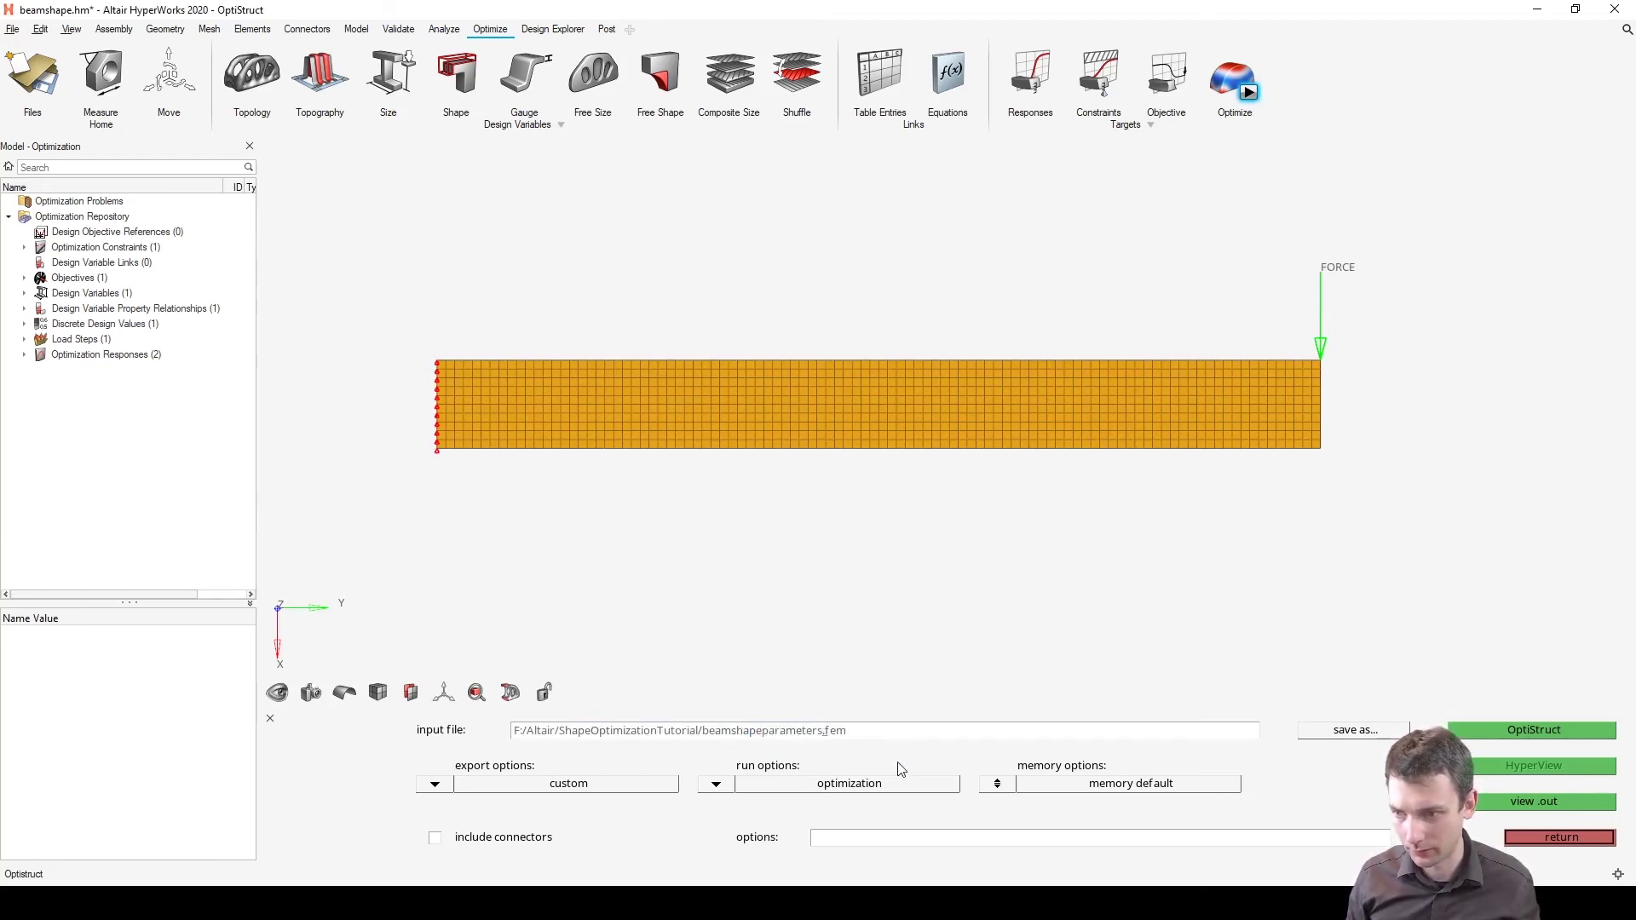
text(DD)
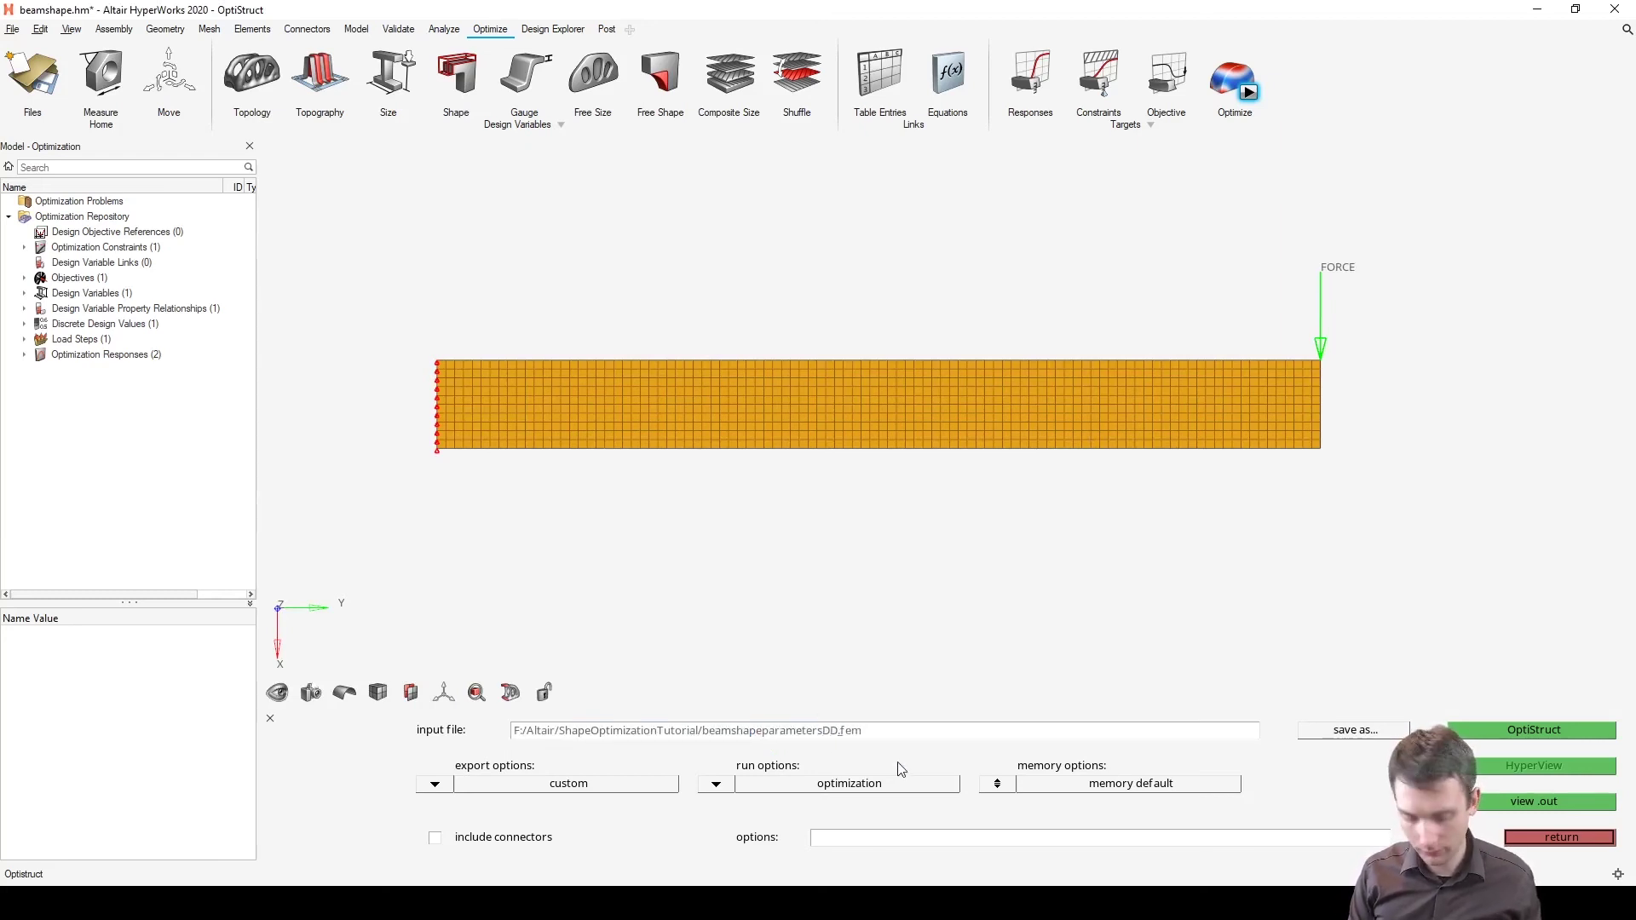
text(VAL005)
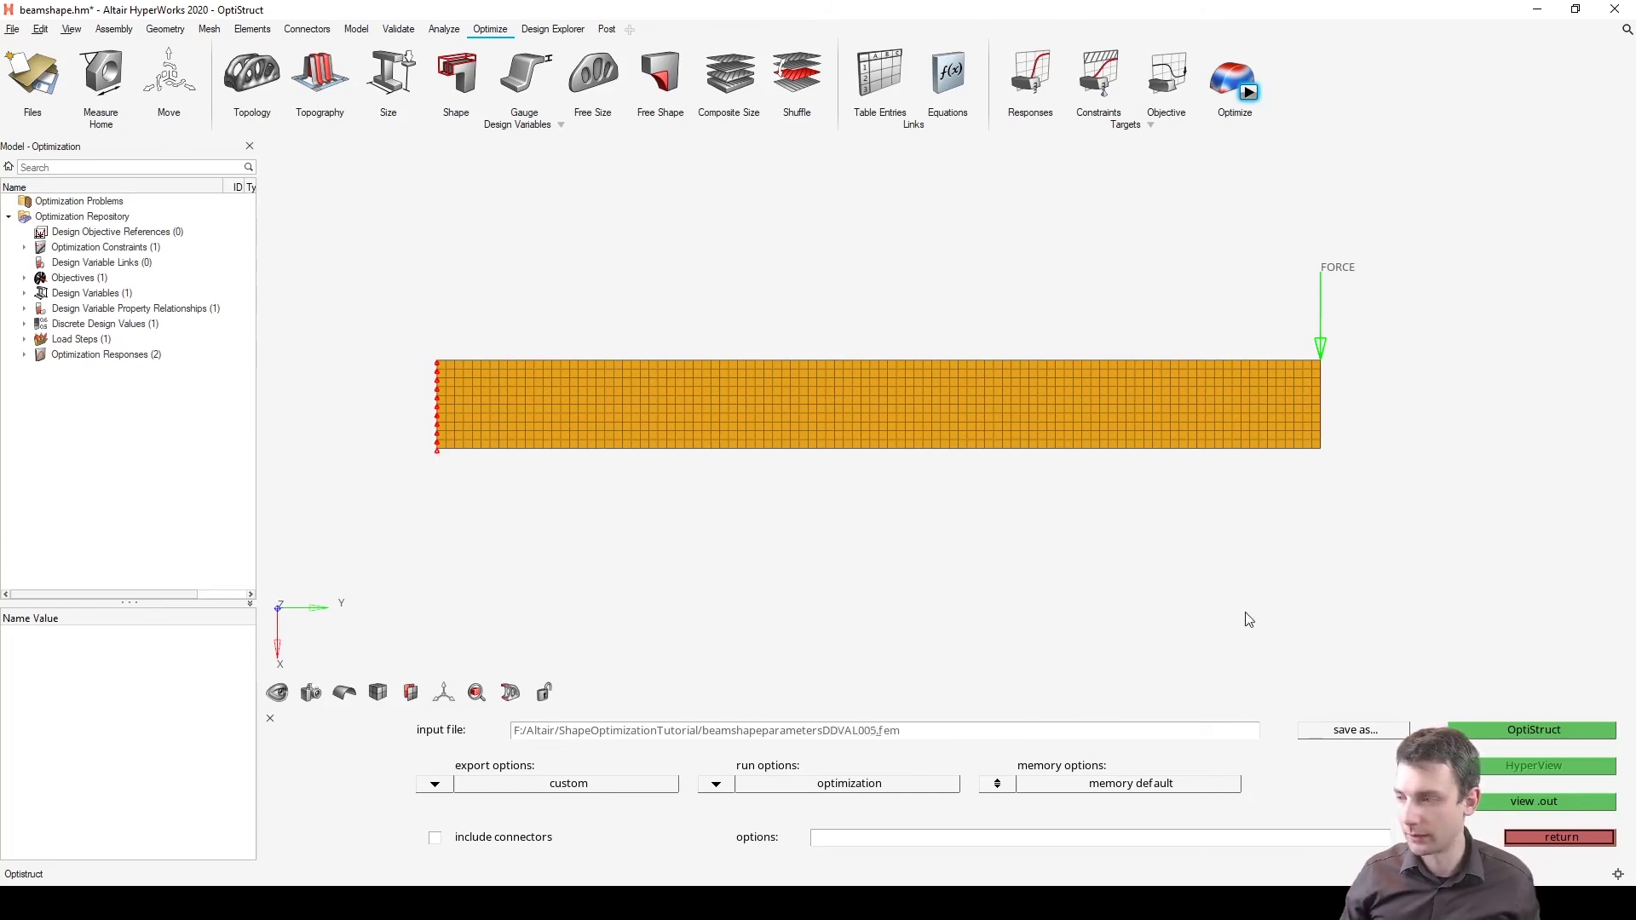
click(1500, 728)
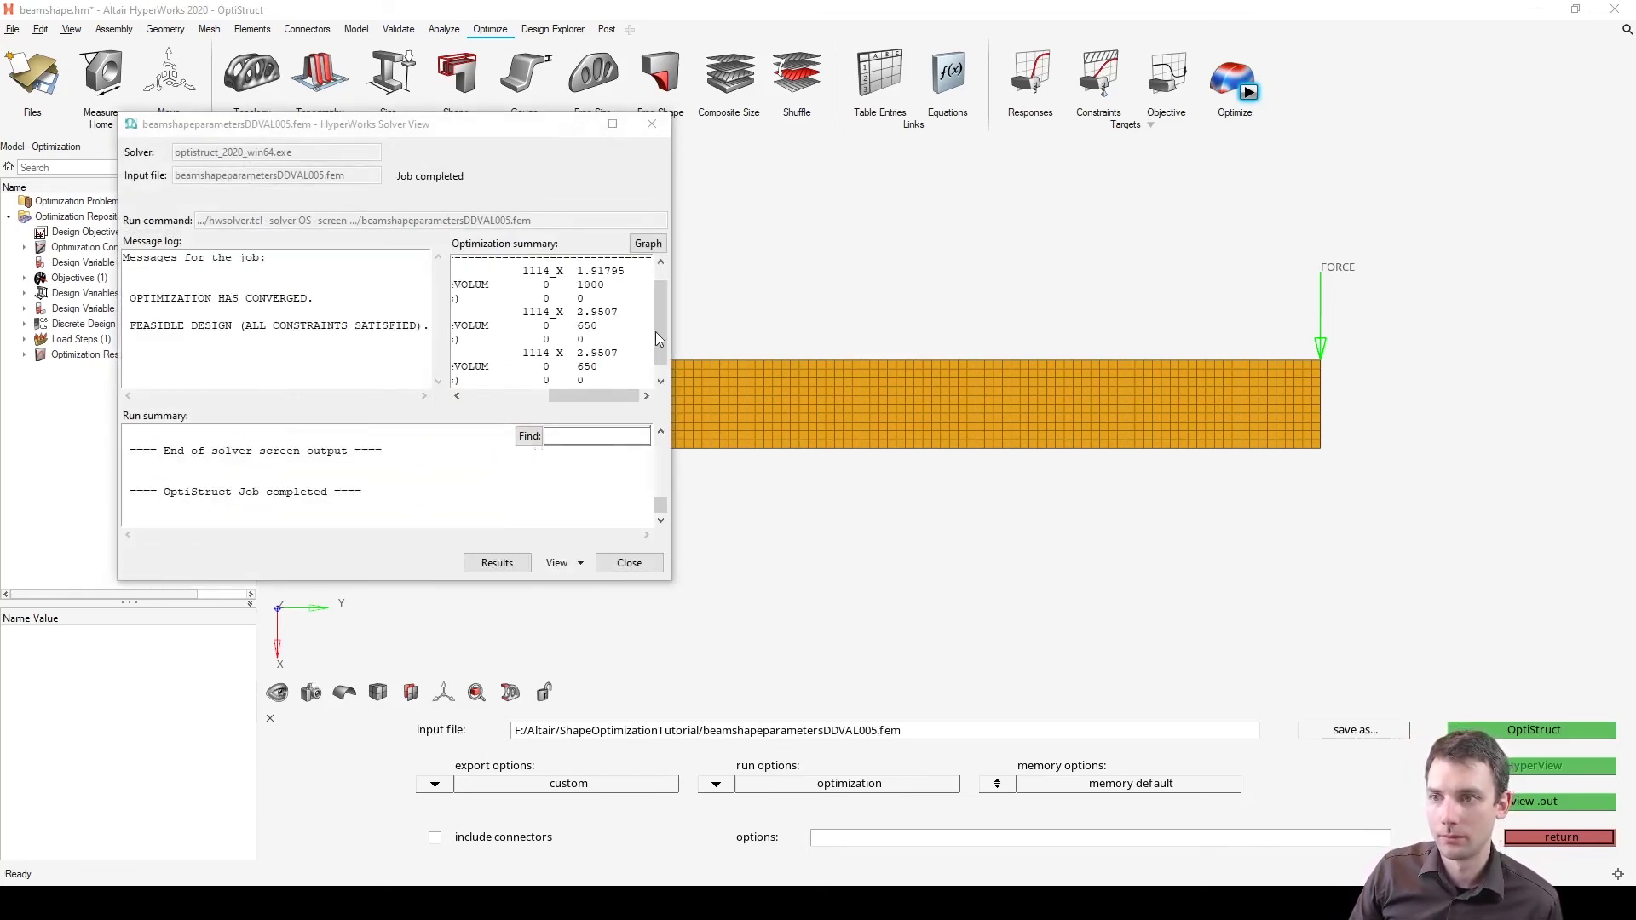
Step: Examine the final displacement and volume in the optimization summary and the iteration 2 results in the beamshapeparametersDDVAL005 output file
click(591, 340)
drag(590, 340, 645, 340)
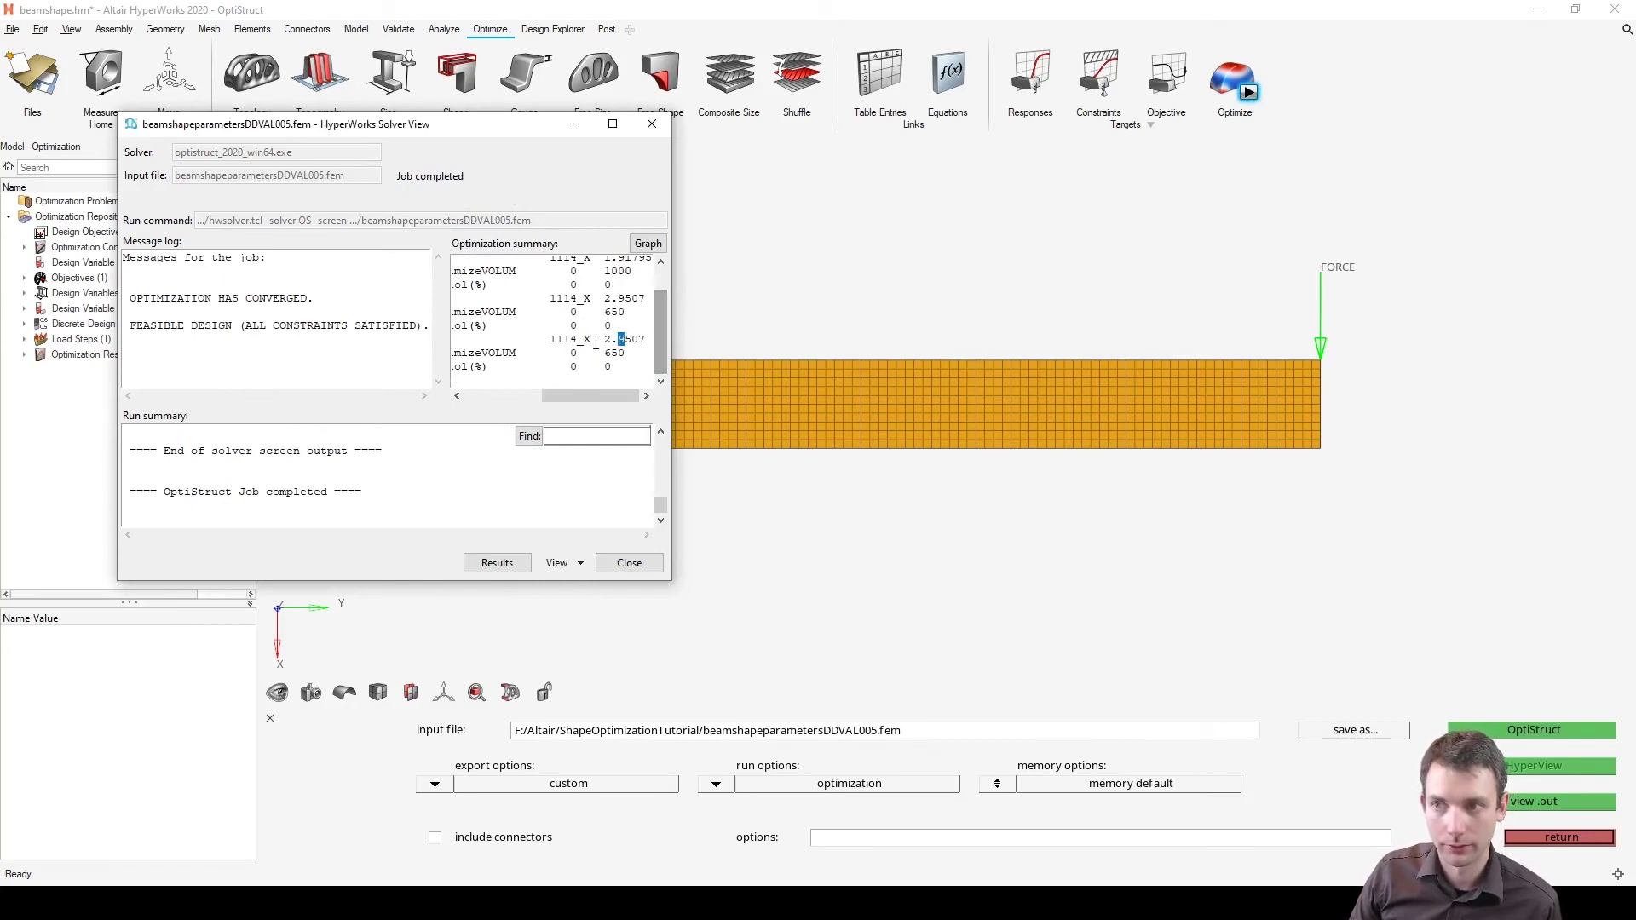
click(635, 340)
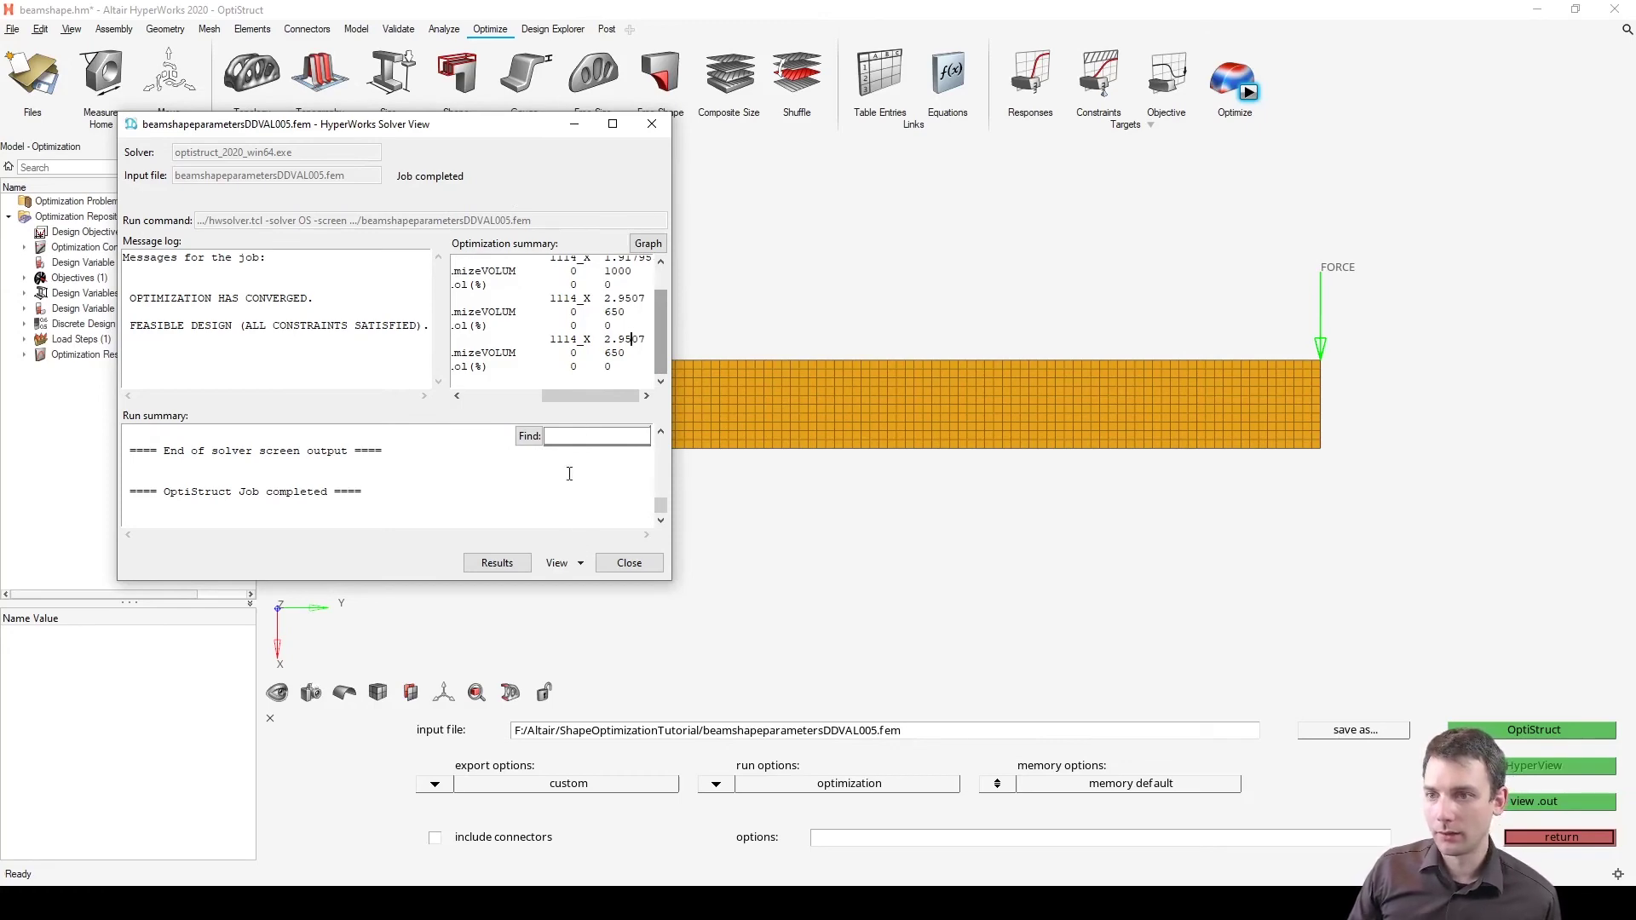
click(565, 562)
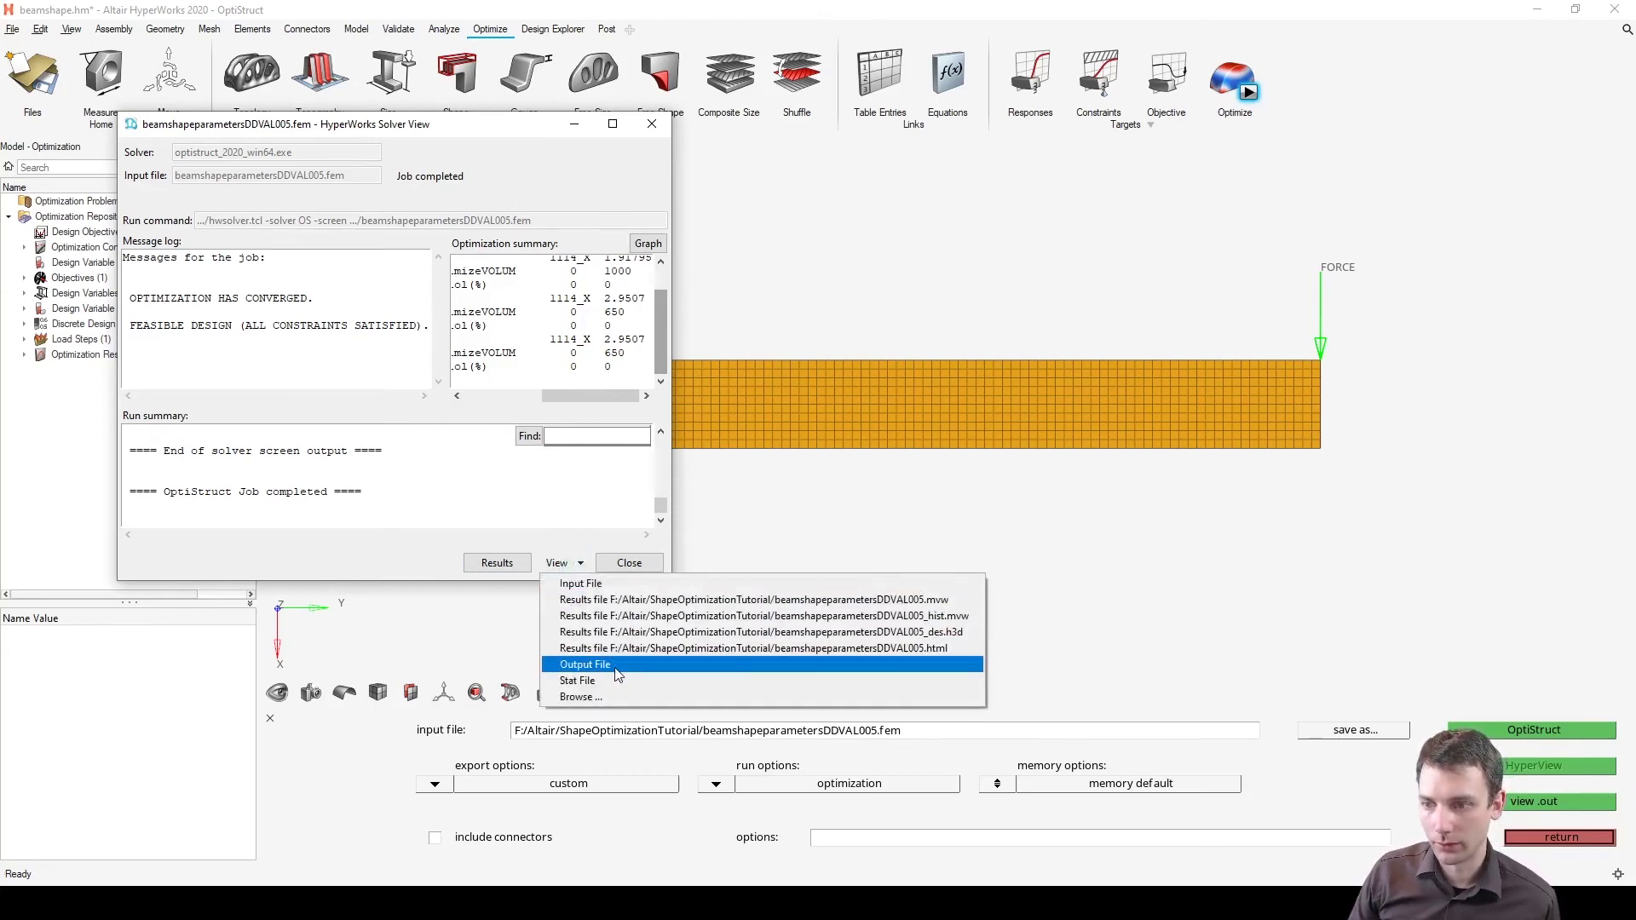
click(607, 674)
drag(636, 150, 631, 647)
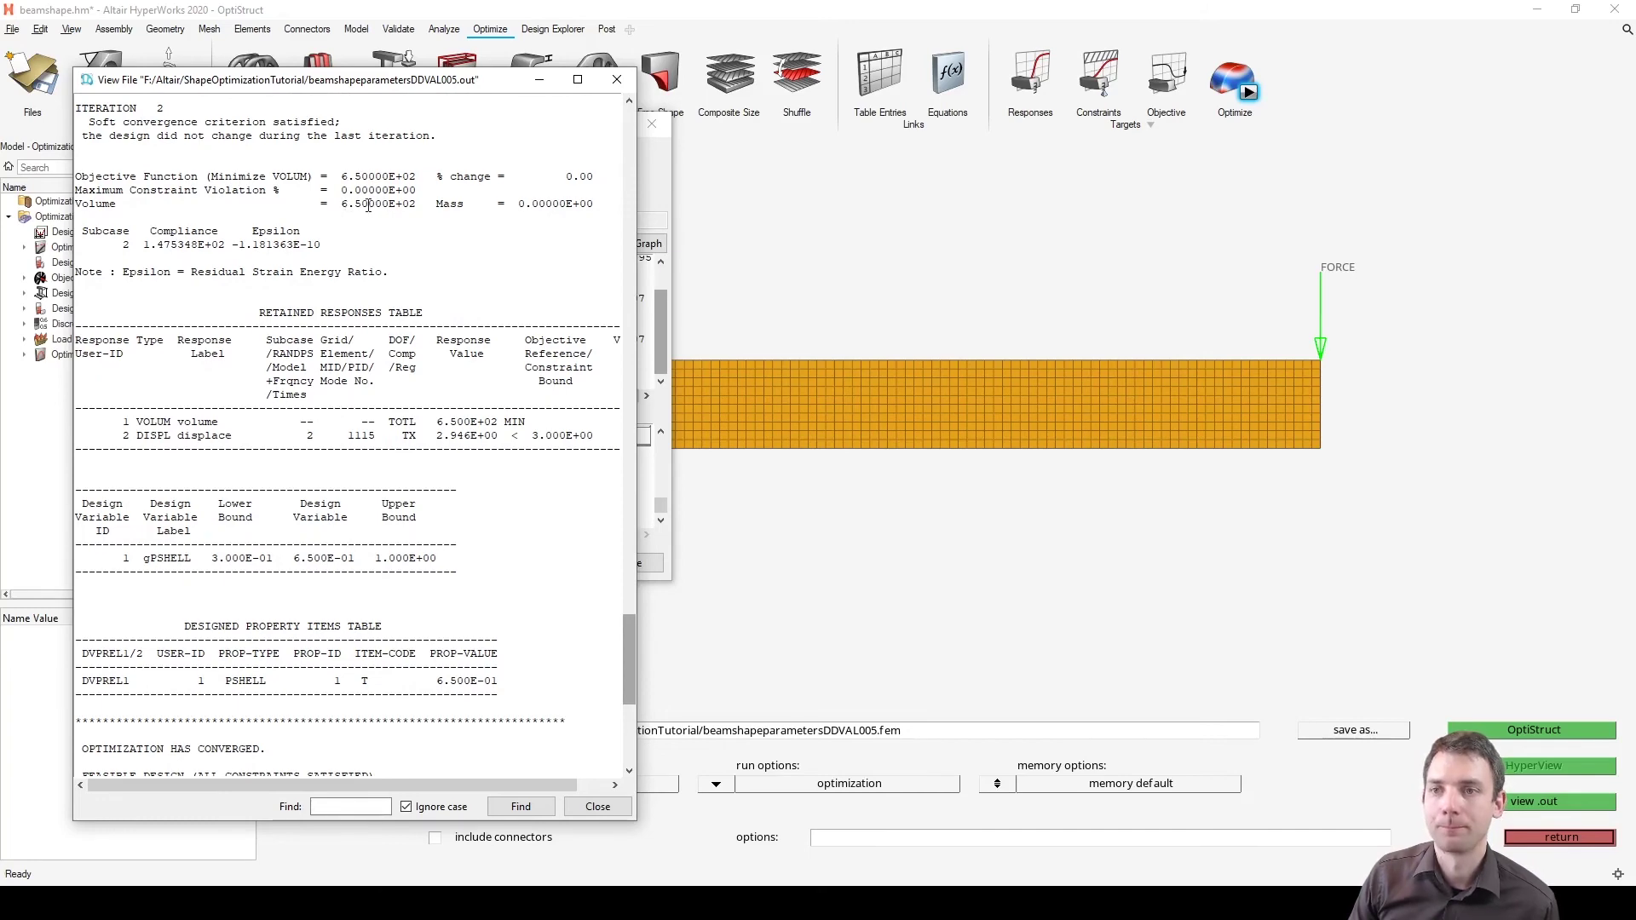
key(alt+F4)
Step: Switch to Notepad++ and enter 650 as the volume on the "gauge ddval 0.05:" line
key(alt+Tab)
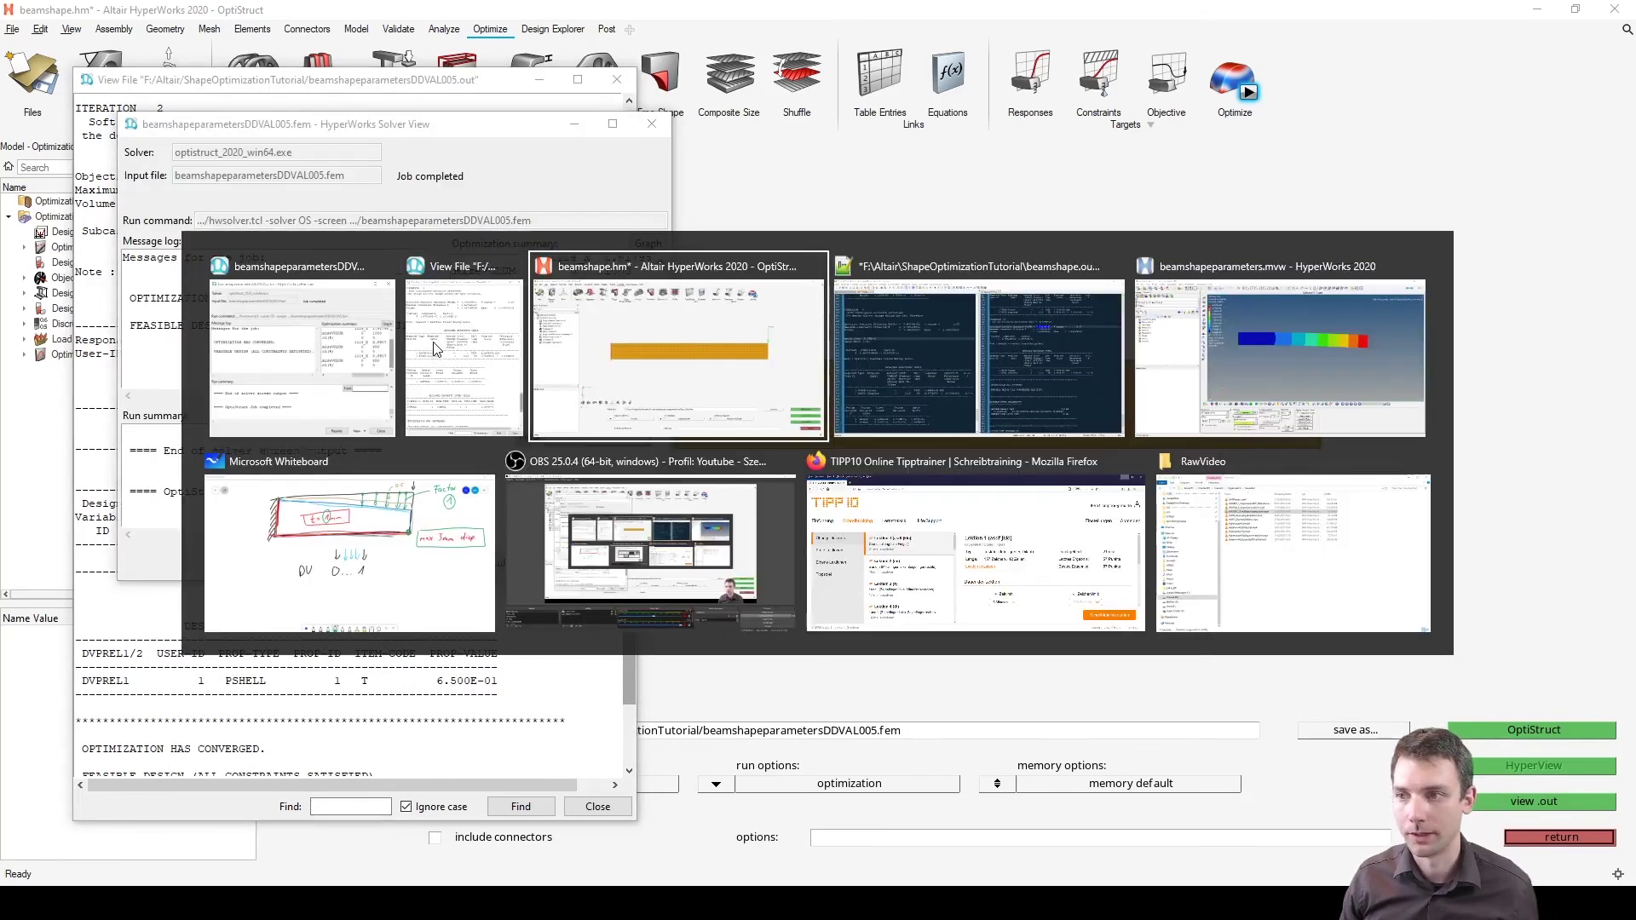
key(alt+Tab)
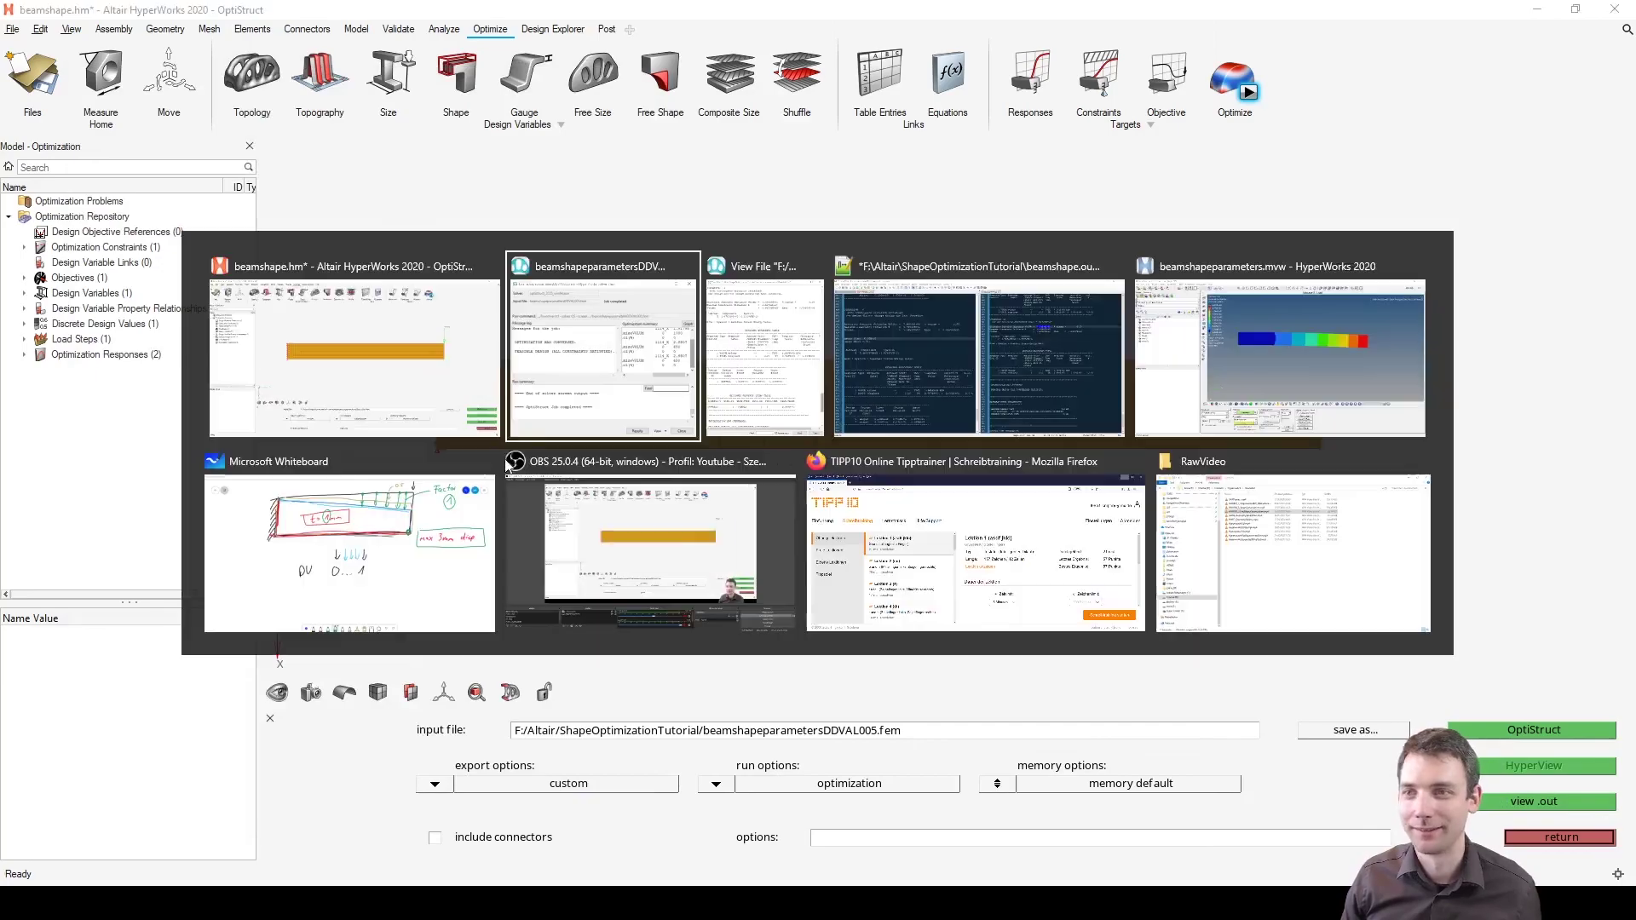
click(1031, 341)
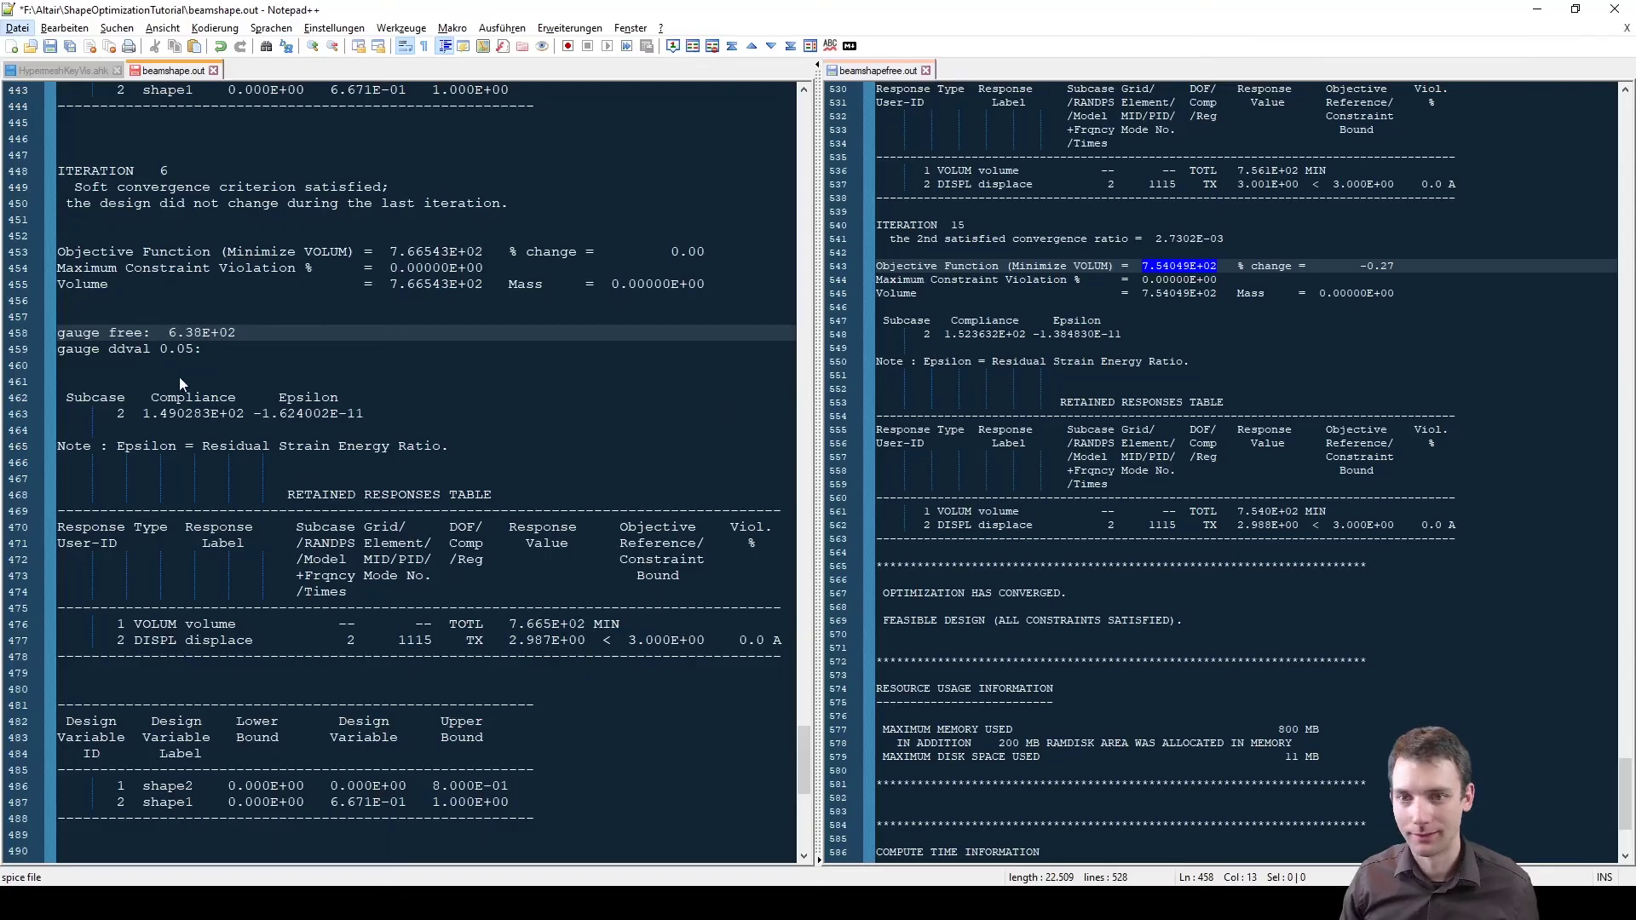
click(239, 348)
text(650)
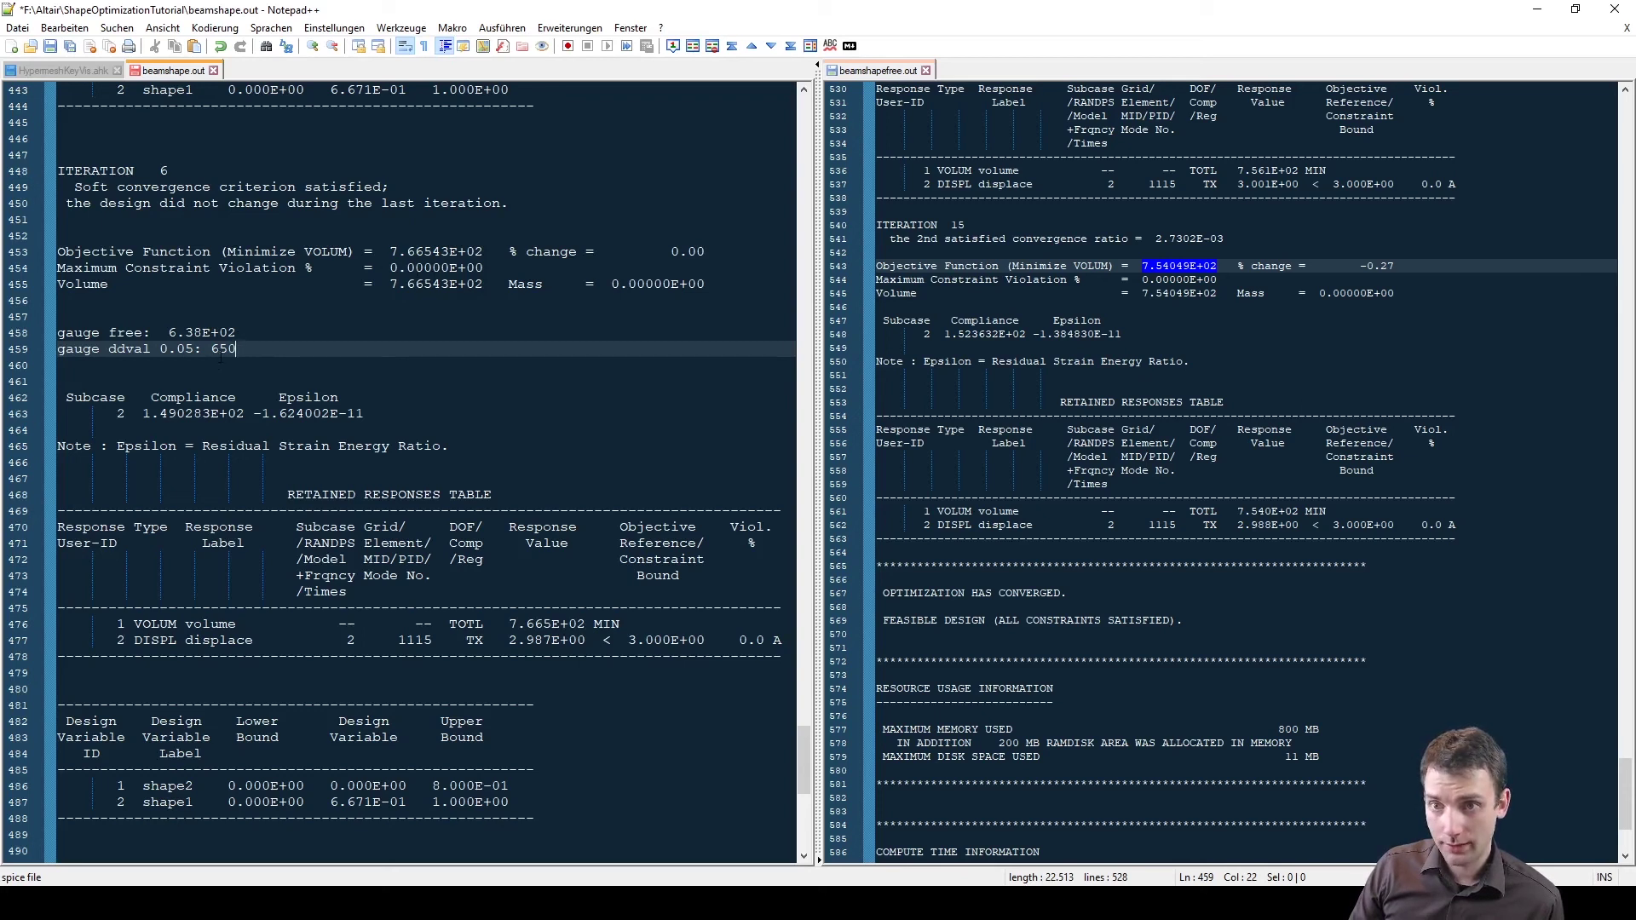
Step: Compare the noted discrete gauge volume with the iteration 6 objective volume, and switch to the beamshapeparameters.mvw results in HyperWorks
double_click(224, 350)
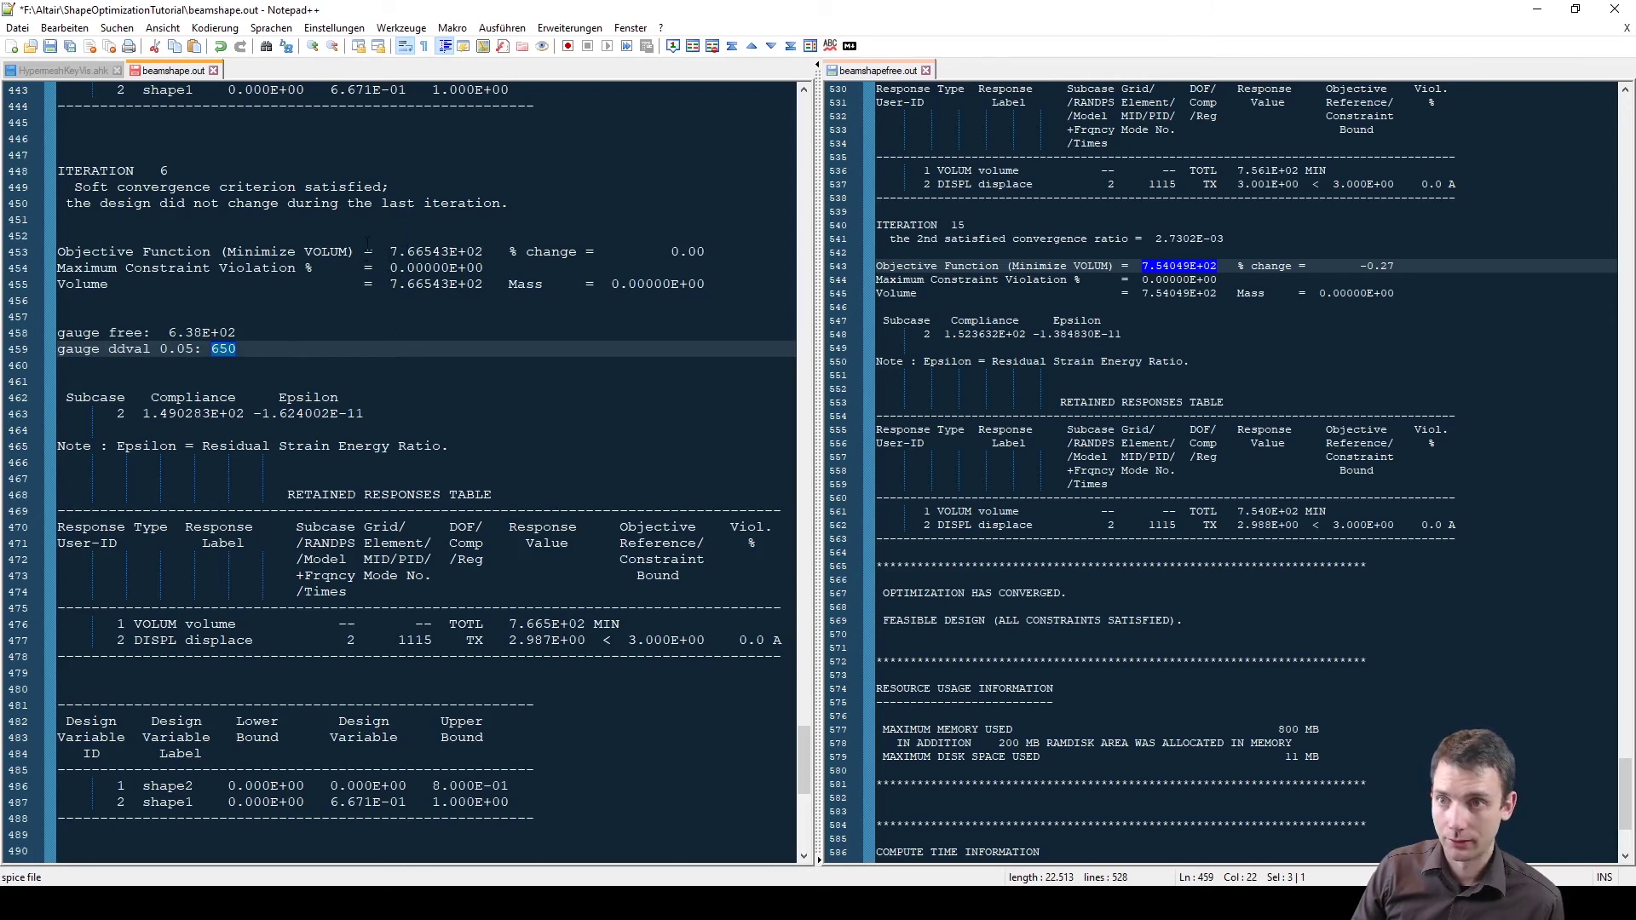
drag(381, 252, 441, 253)
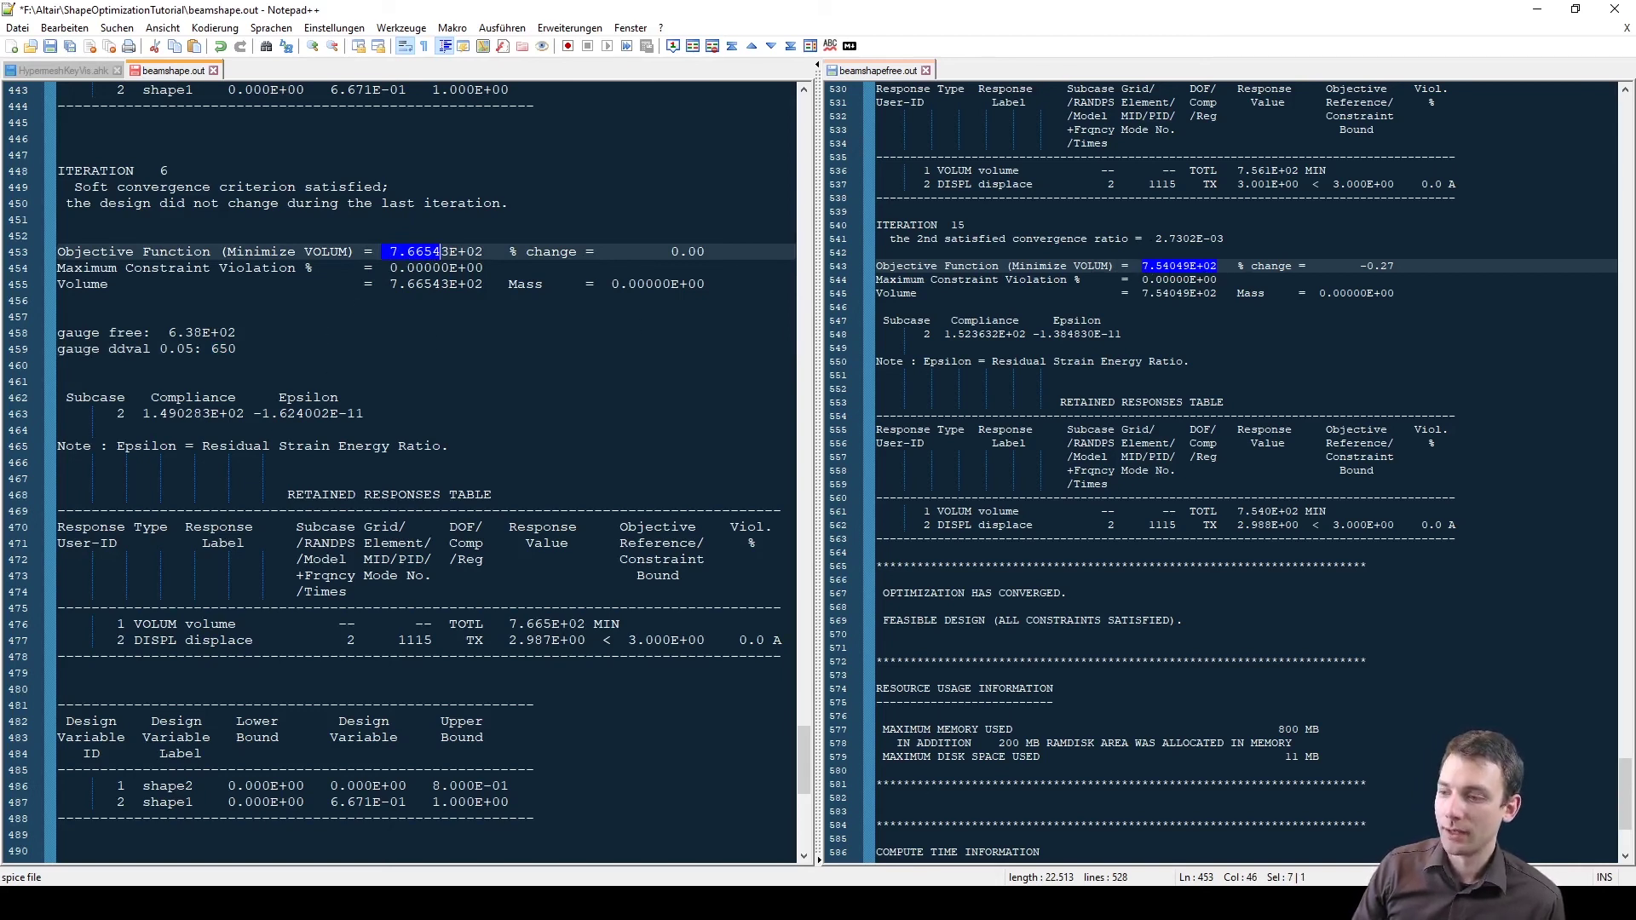
mouse_move(1064, 903)
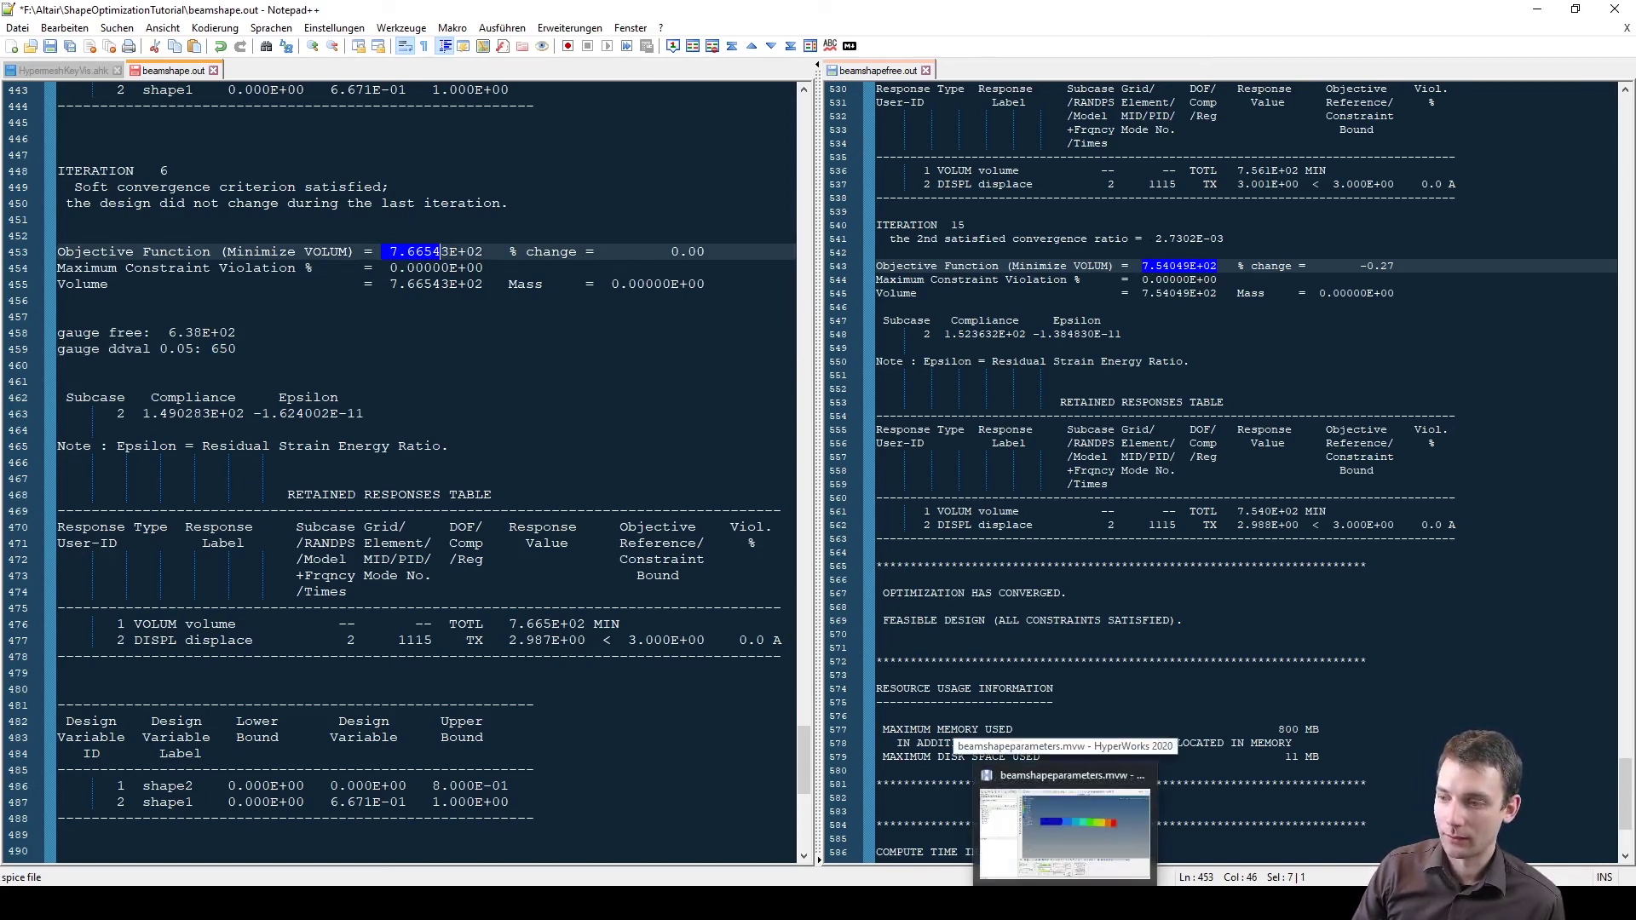
click(1064, 831)
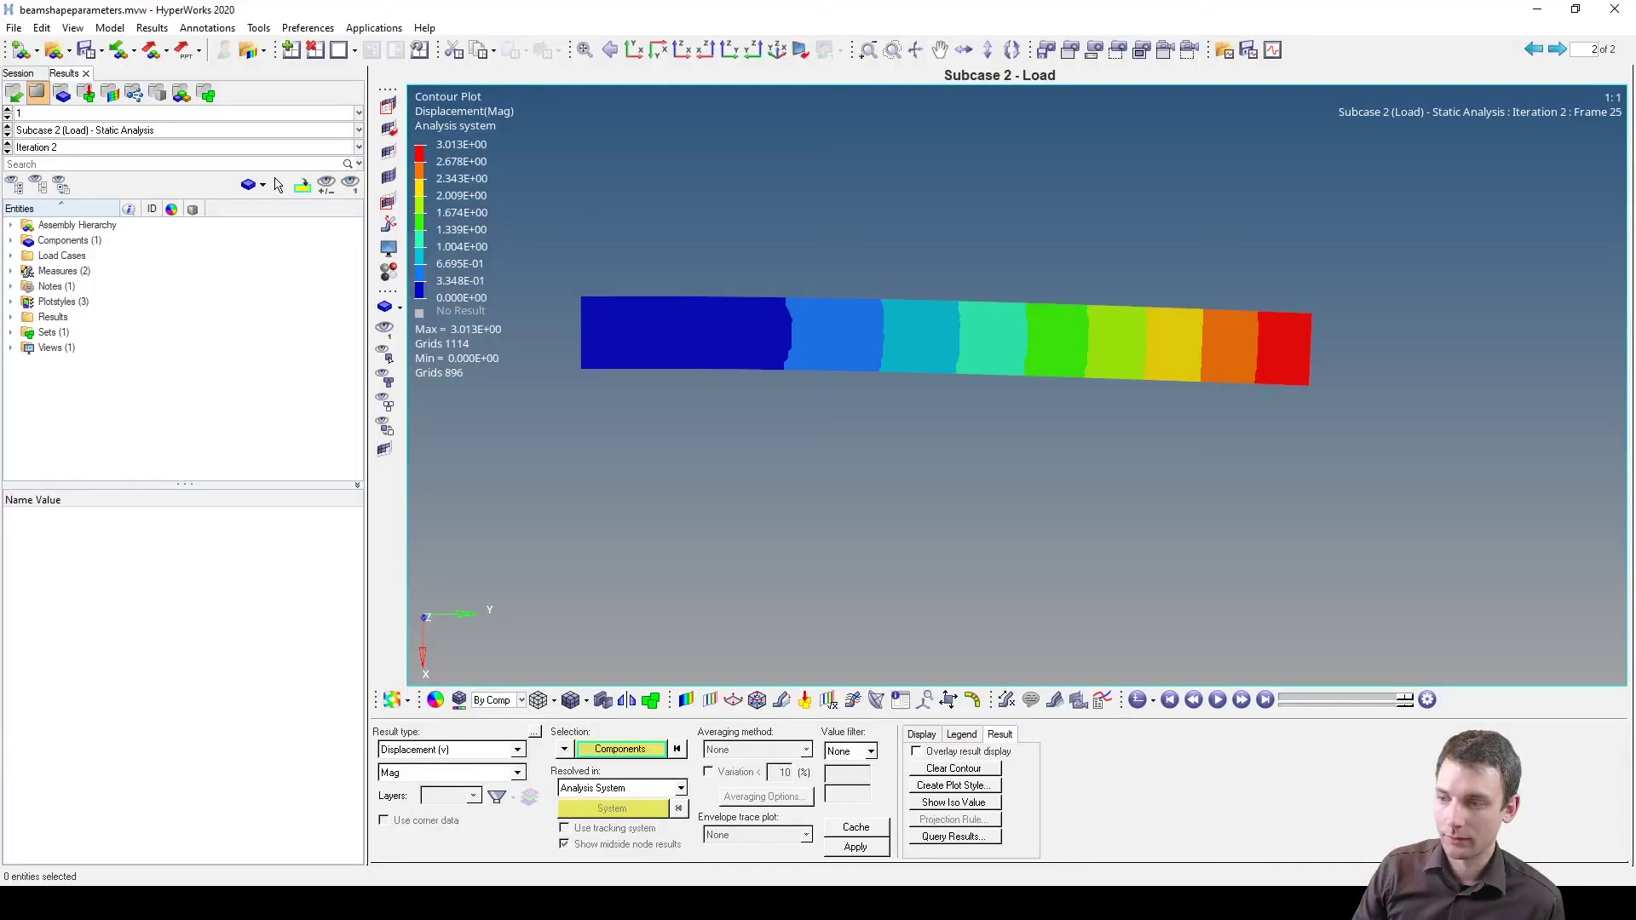